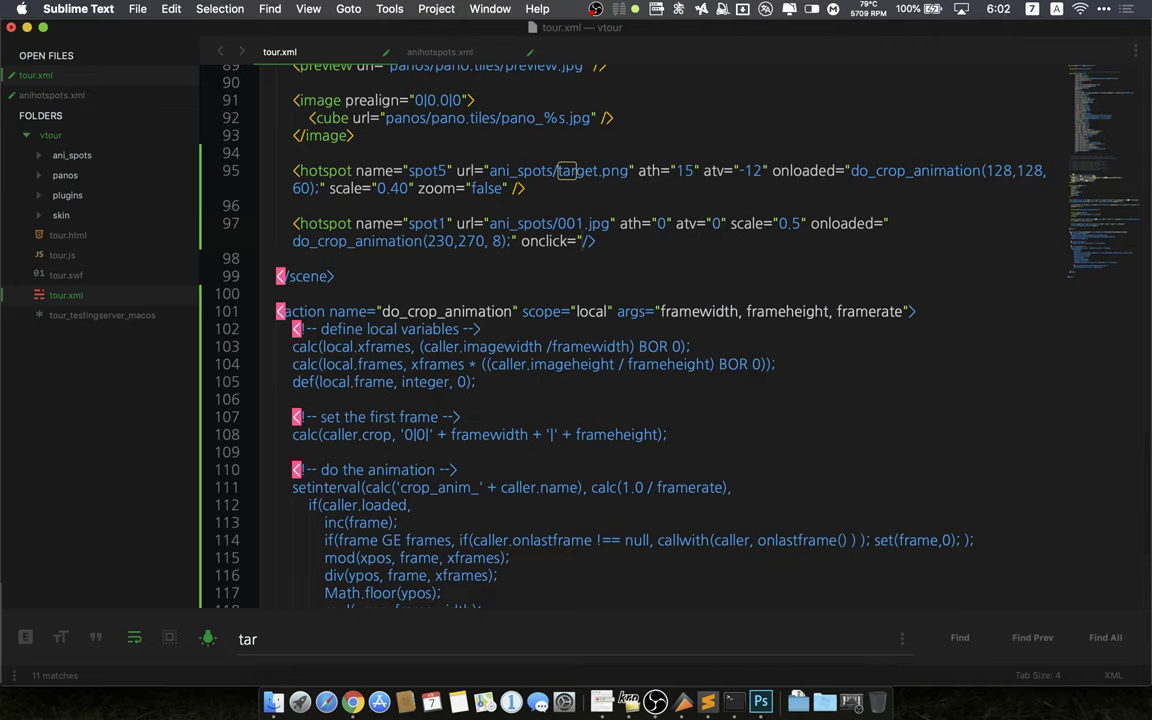
pyautogui.write('openurl(')
pyautogui.write("'htt")
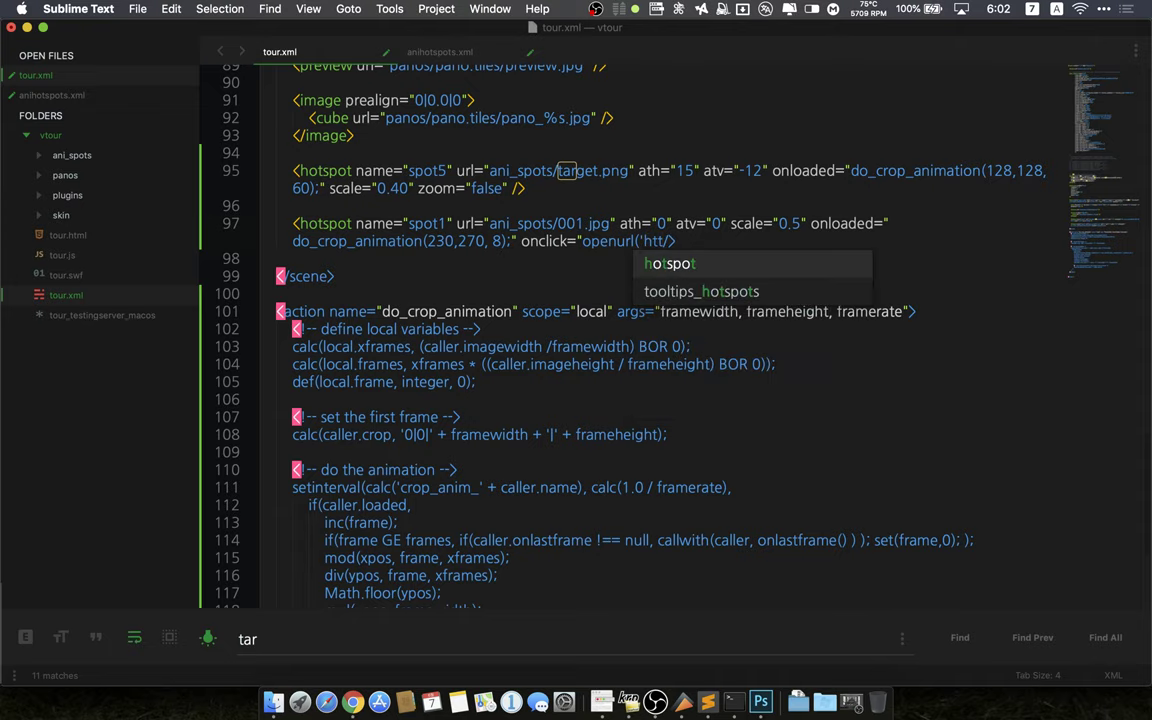
pyautogui.write('p')
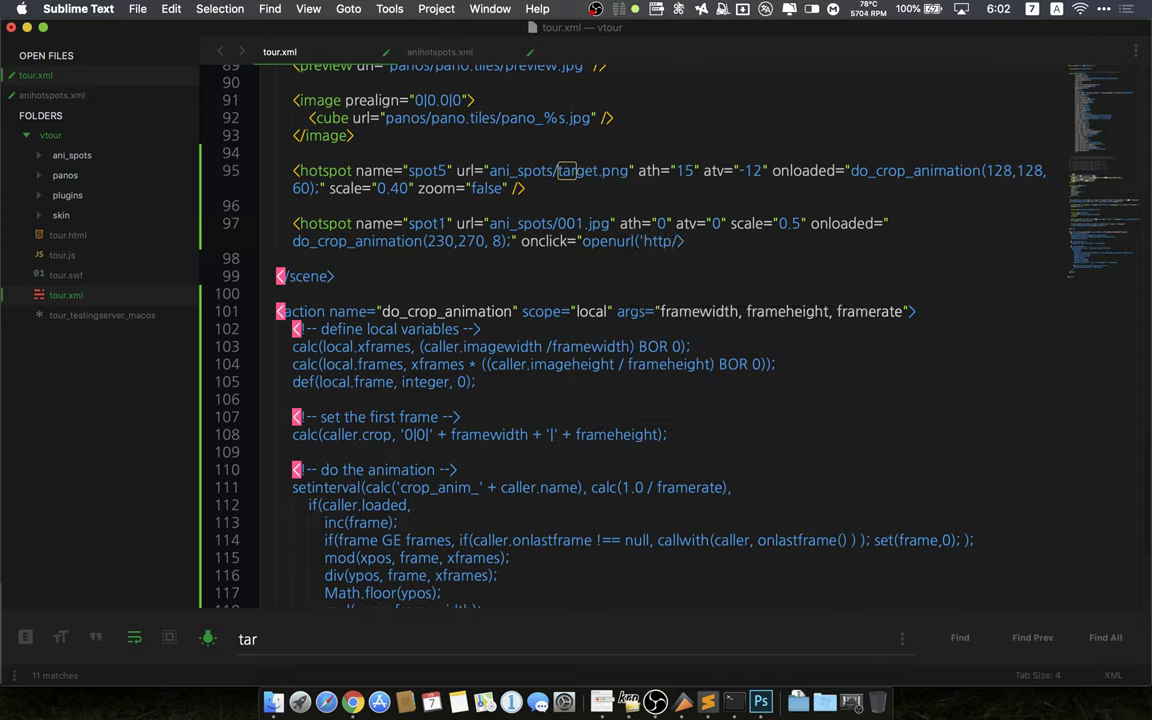
pyautogui.write('s://naver.com')
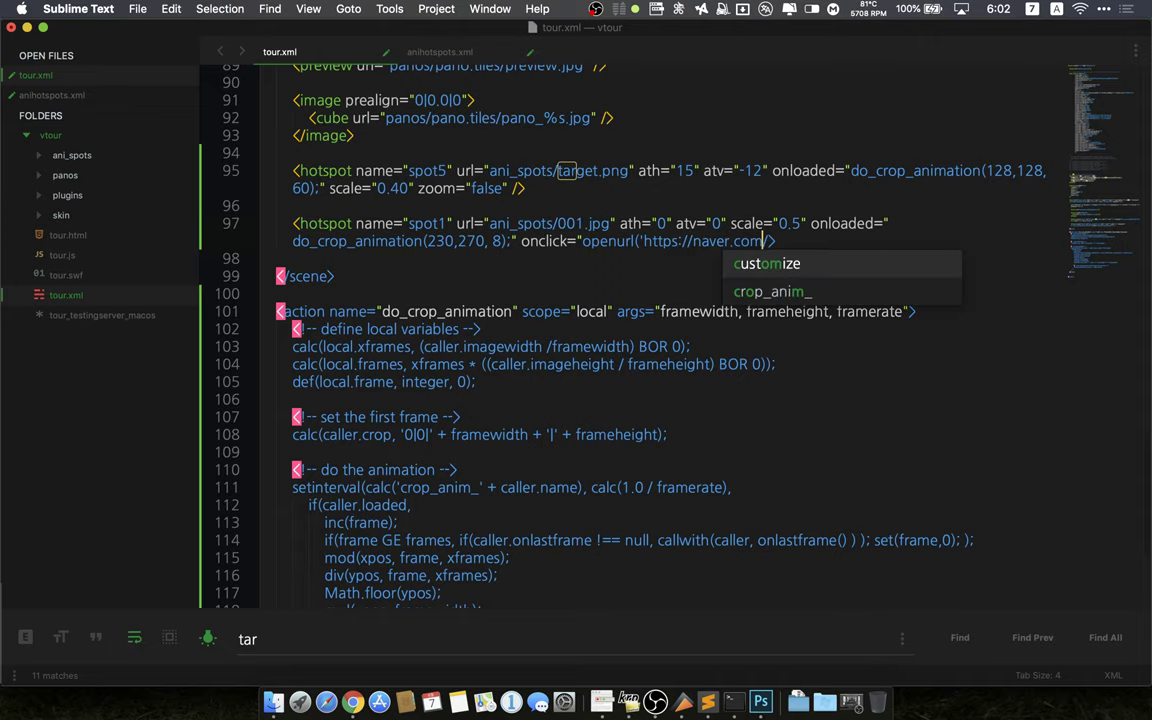
pyautogui.write("', ")
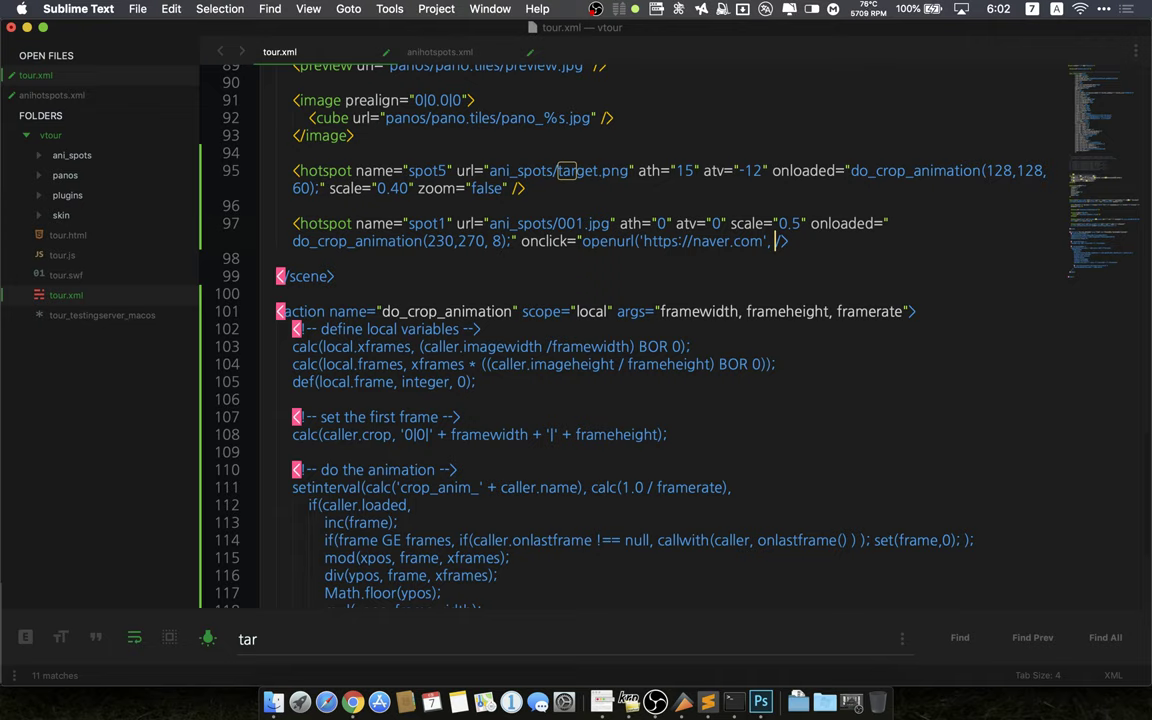
pyautogui.write('_blank)"')
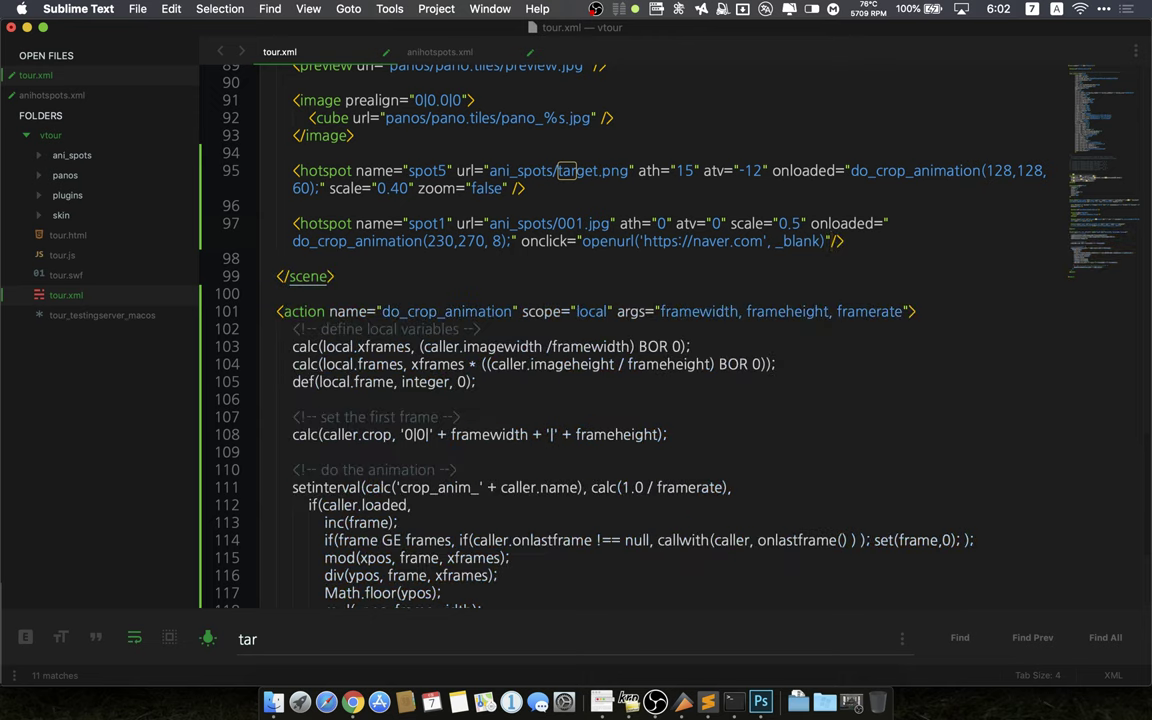
# Save tour.xml and test the spot1 hotspot's link in the reloaded tour in Chrome, closing the page it opens
pyautogui.press('super+s')
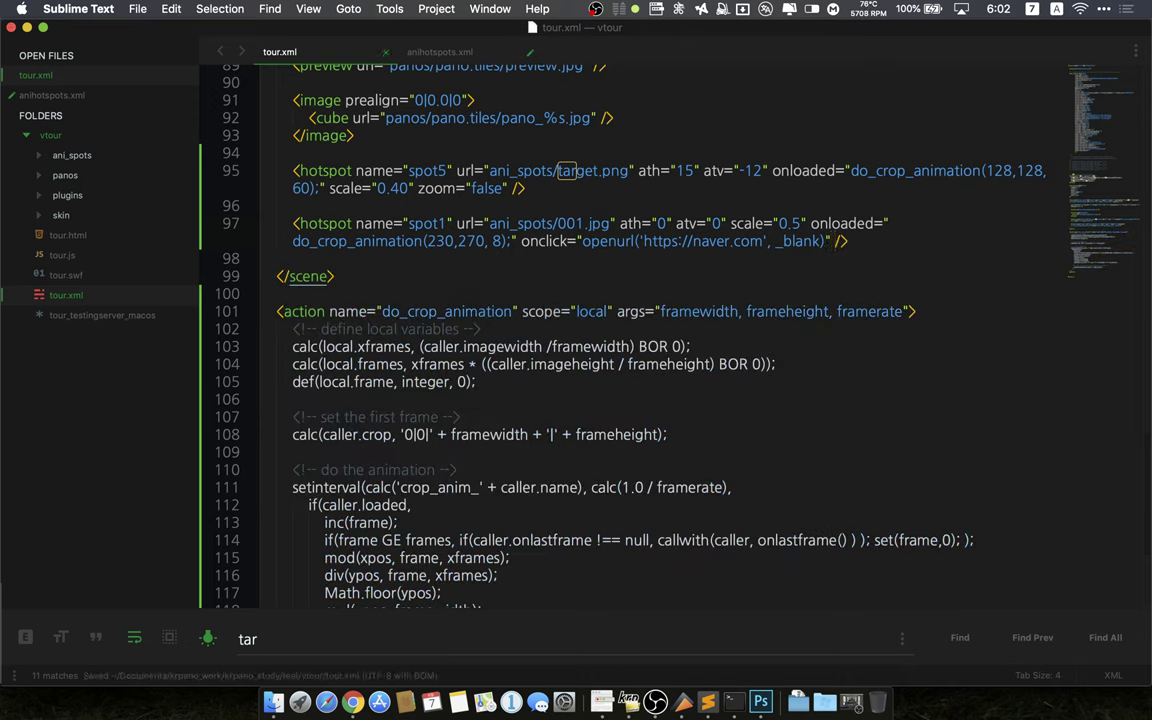
pyautogui.click(350, 690)
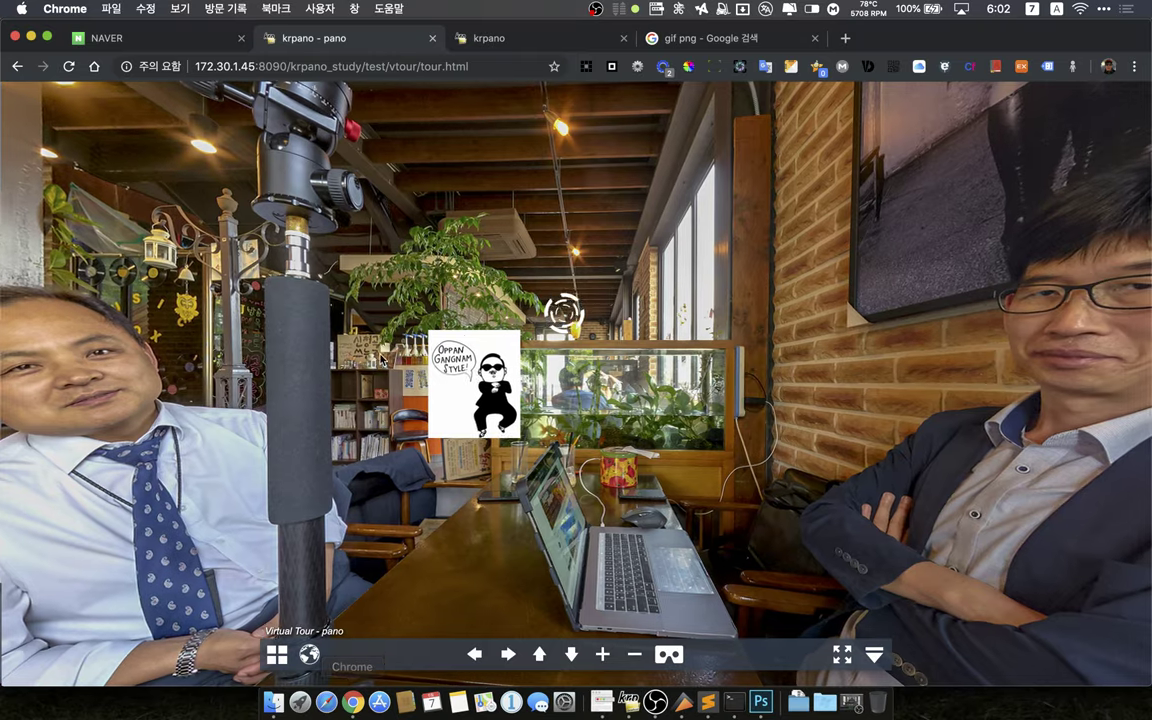
pyautogui.press('super+r')
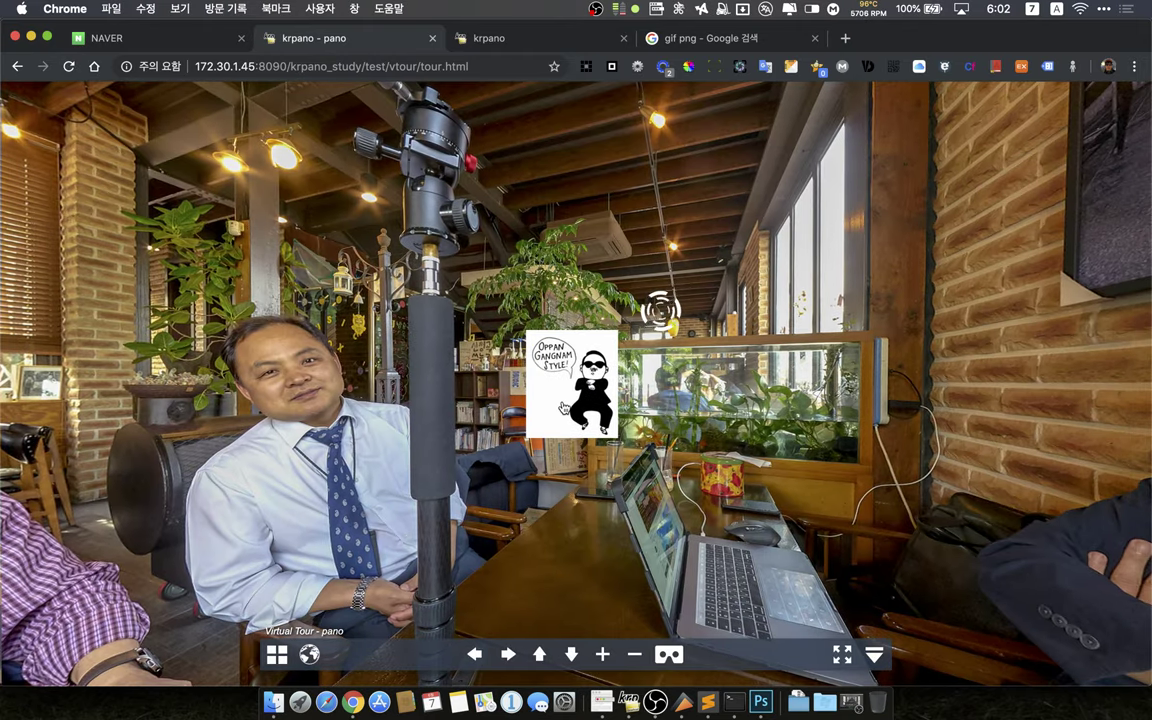
pyautogui.click(562, 407)
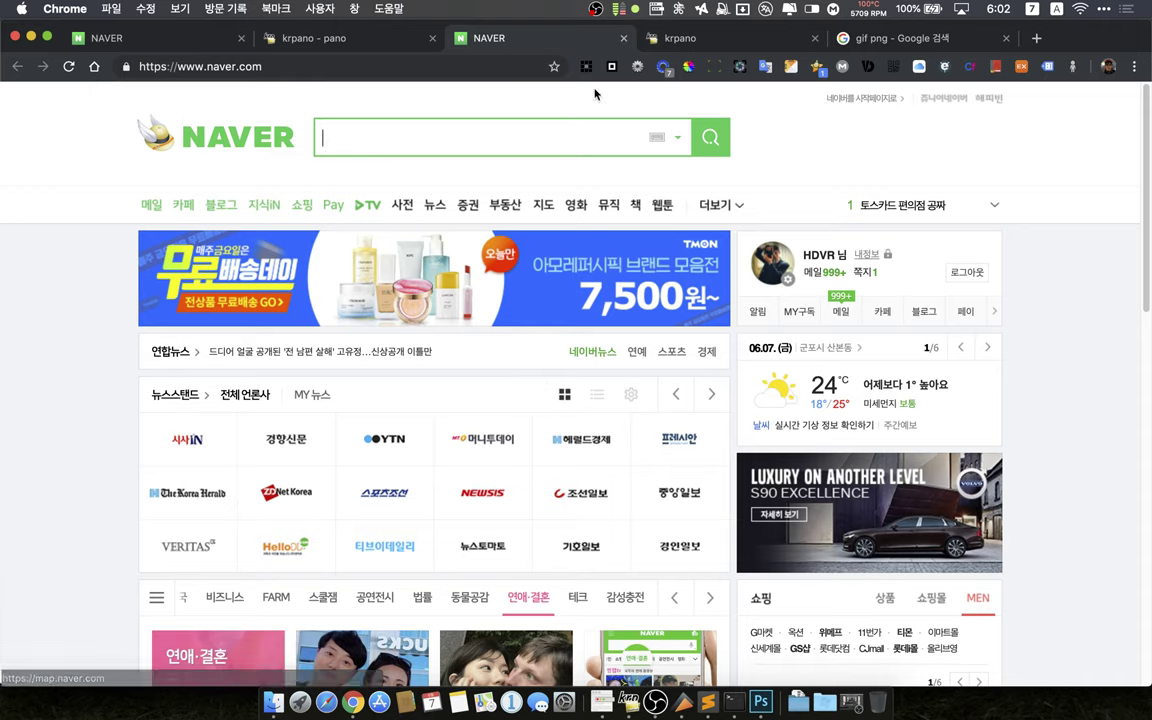
pyautogui.click(623, 38)
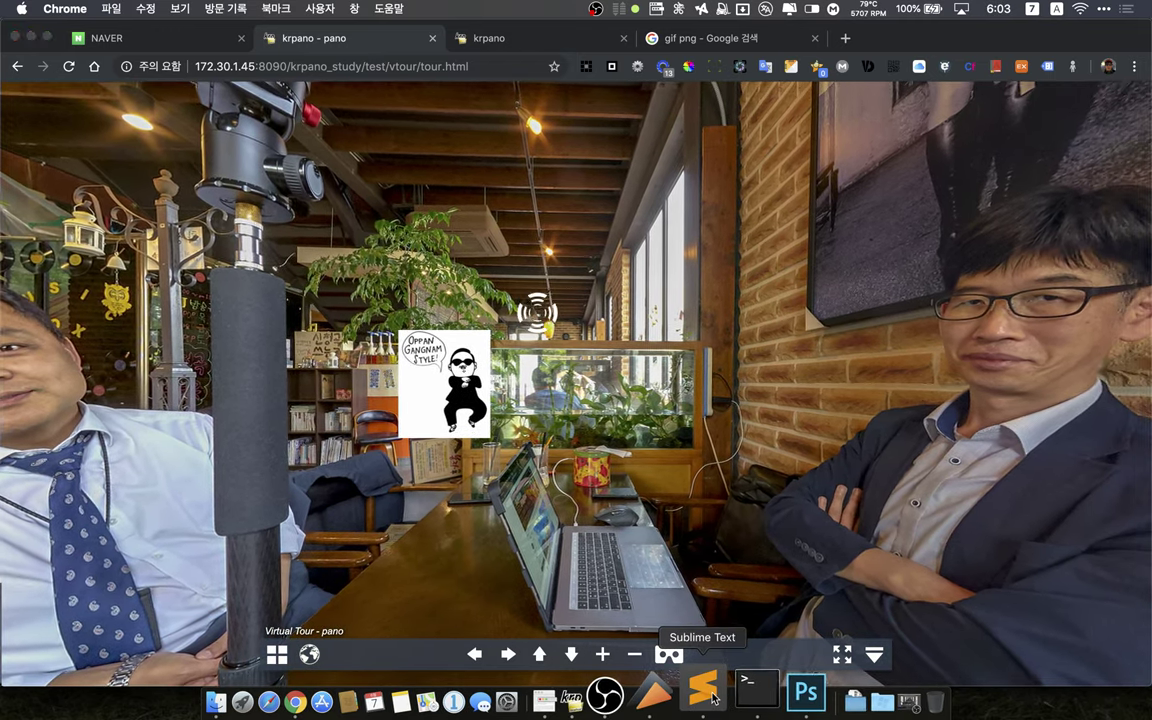
# Switch to Sublime Text and add onover="tween(alpha, 0.3, 0.7);" to the spot1 hotspot in tour.xml
pyautogui.click(708, 702)
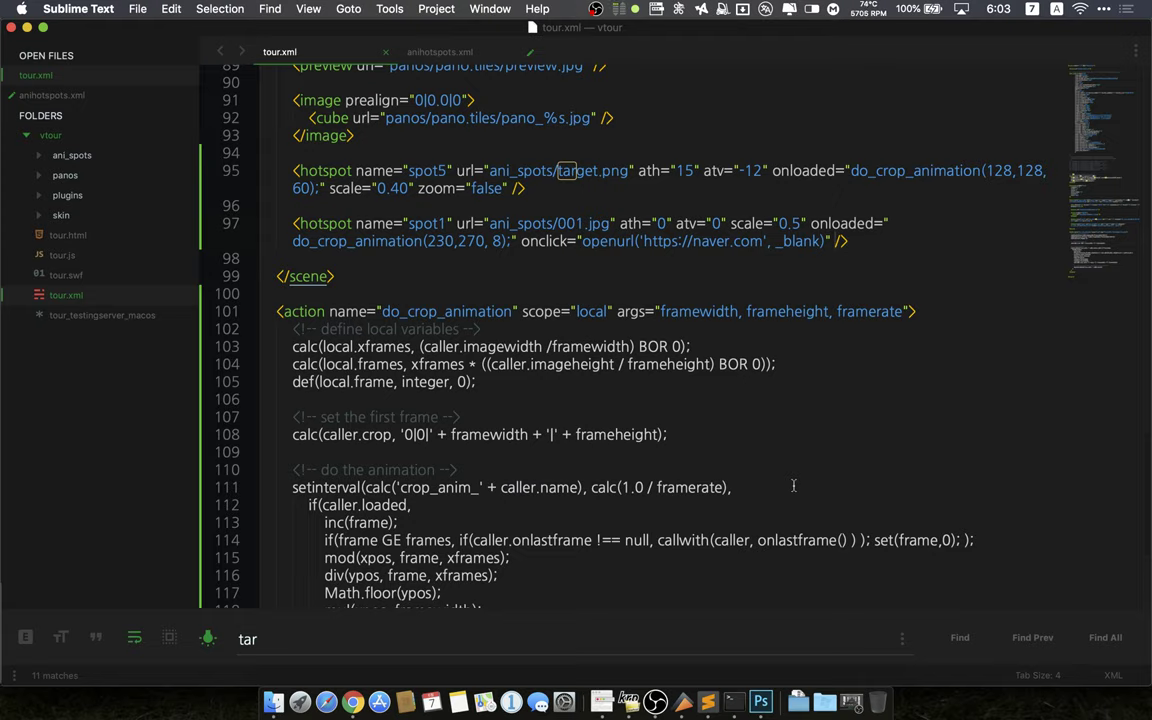
pyautogui.write('onove')
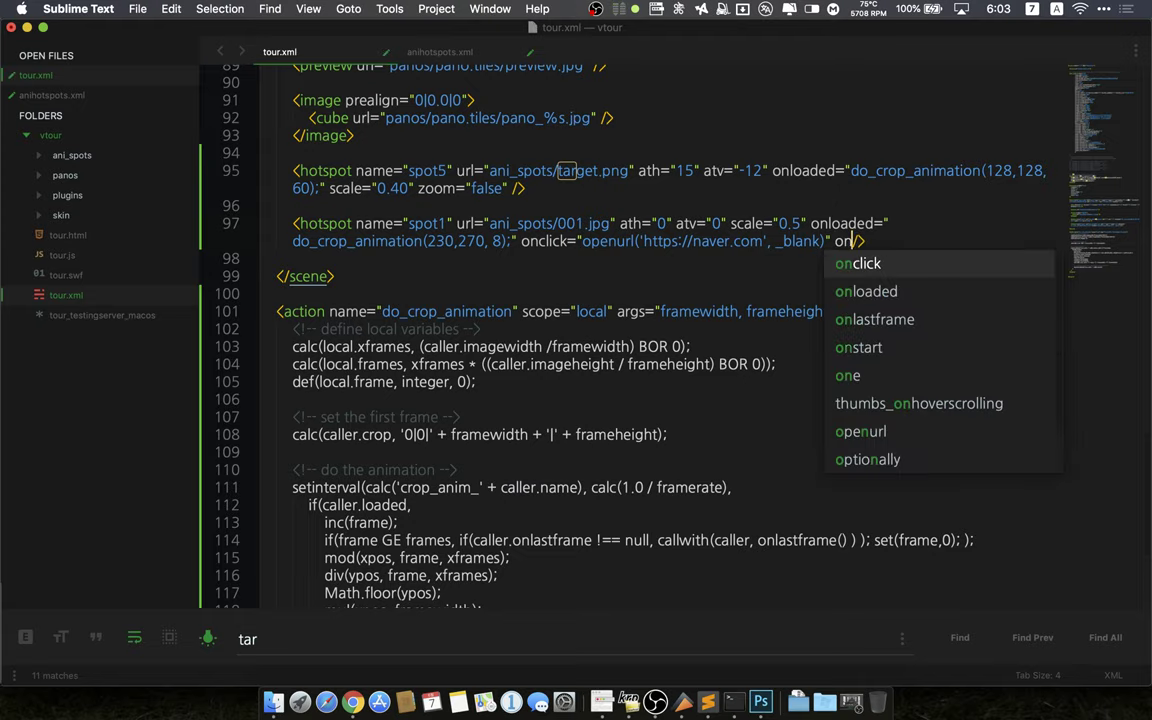
pyautogui.write('r')
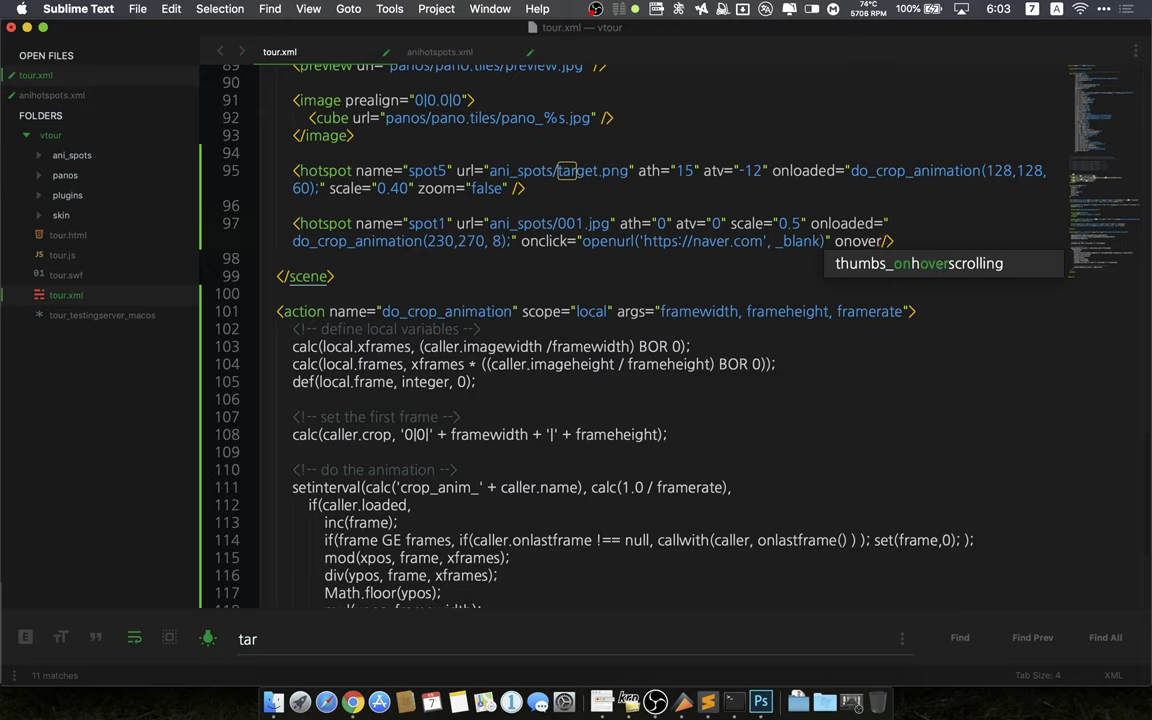
pyautogui.write('="')
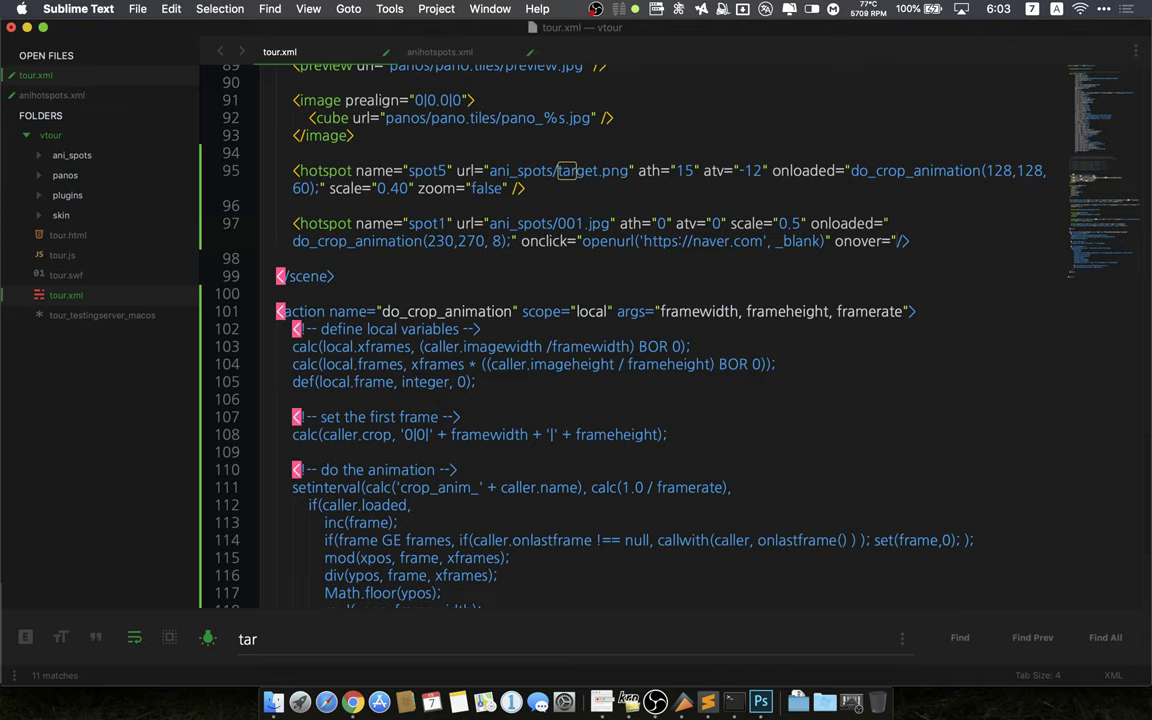
pyautogui.write('t')
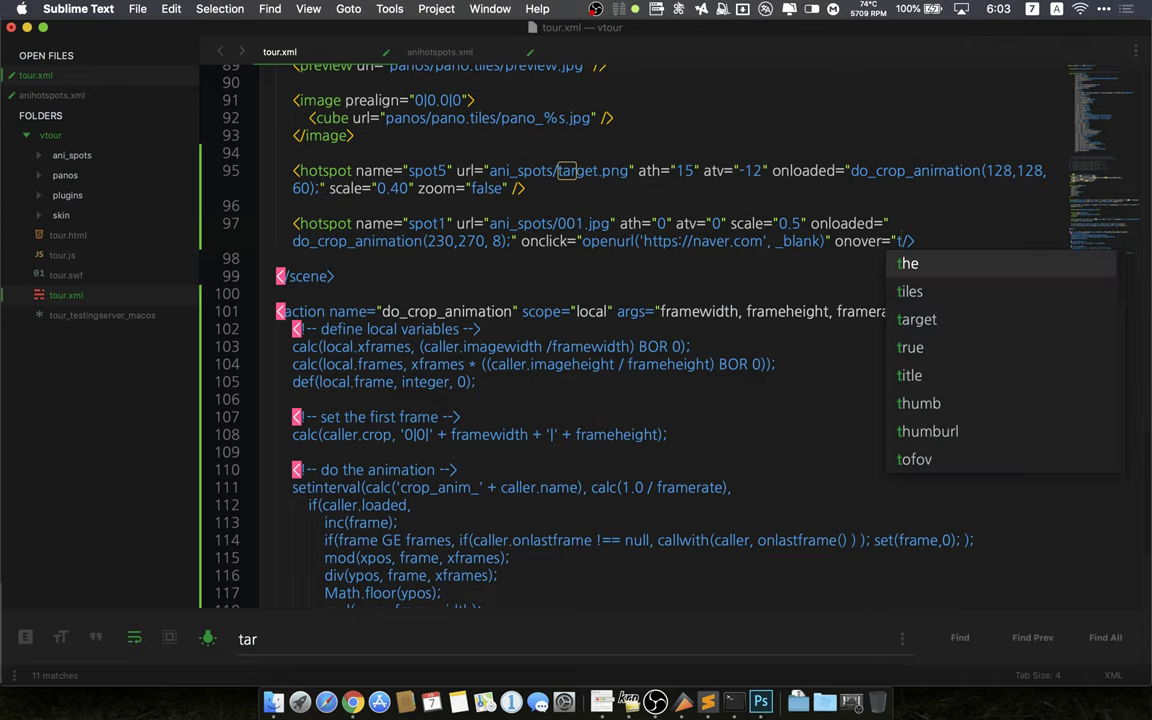
pyautogui.write('ween')
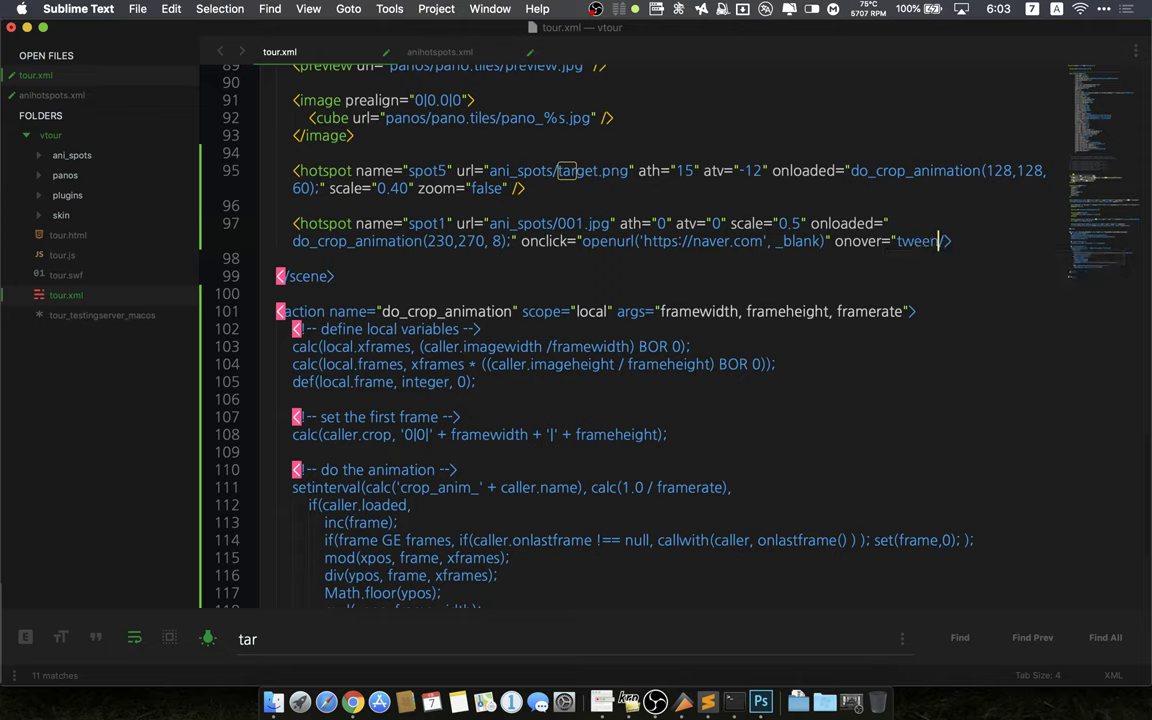
pyautogui.write('(alpha, 0.3, 0.7')
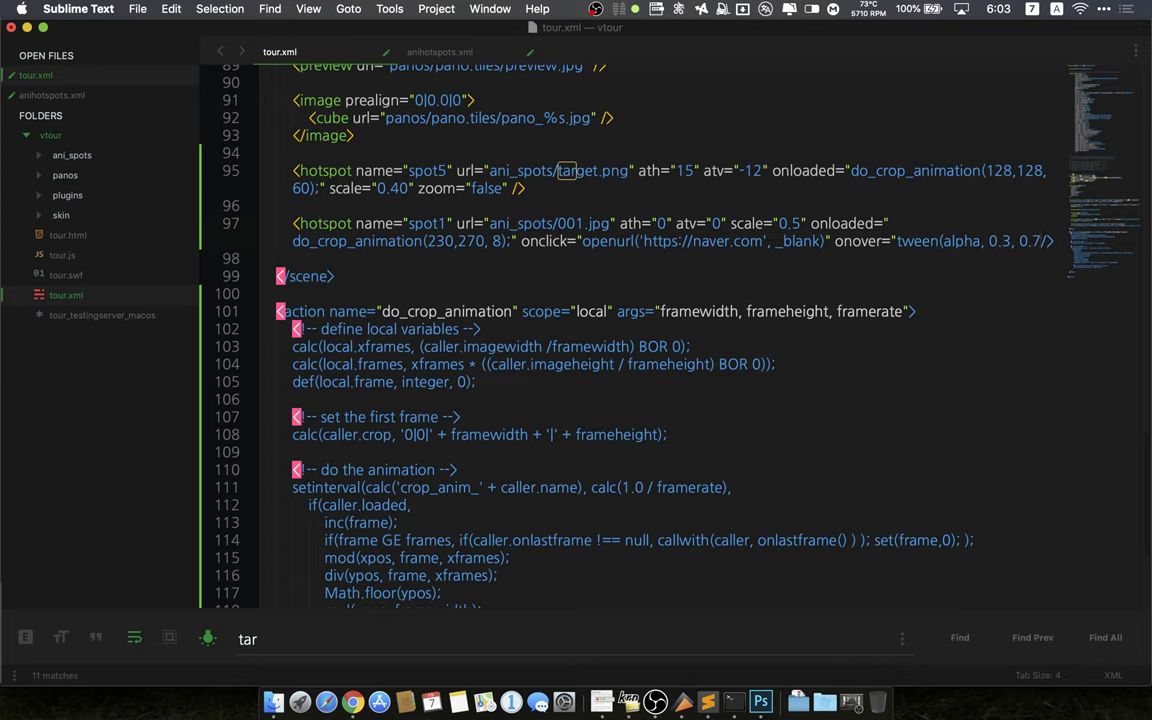
pyautogui.write(');"')
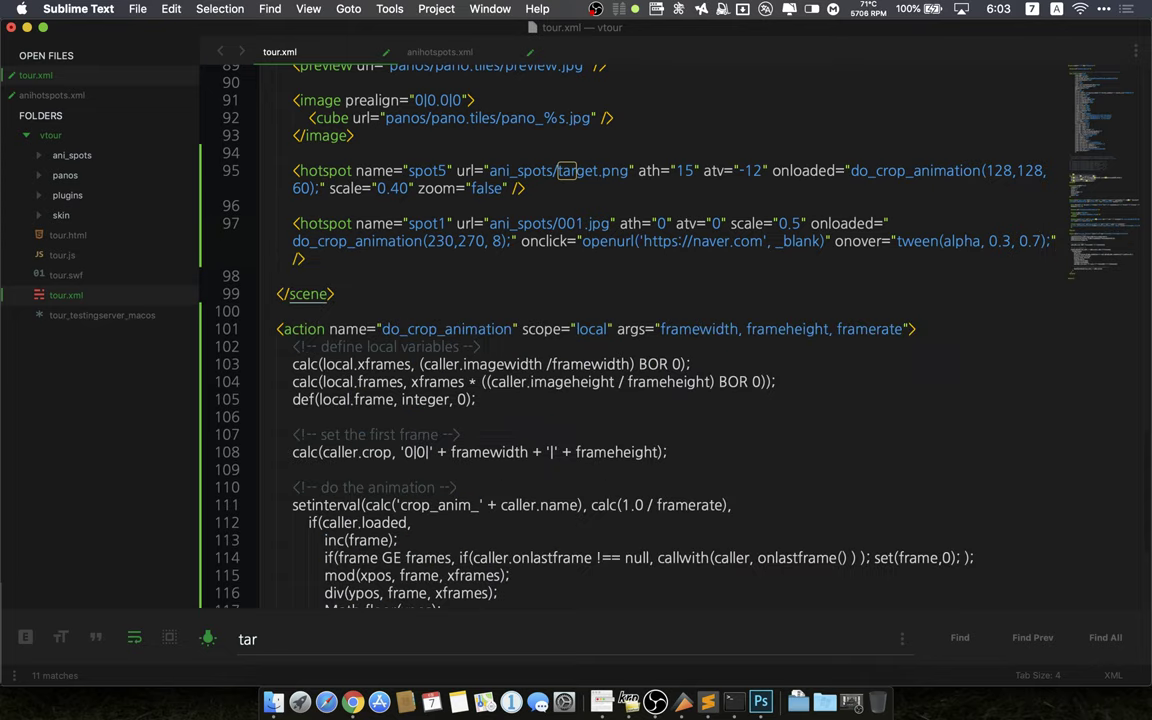
# Save tour.xml and reload the tour in Chrome to check the spot1 hotspot's onover fade
pyautogui.press('super+s')
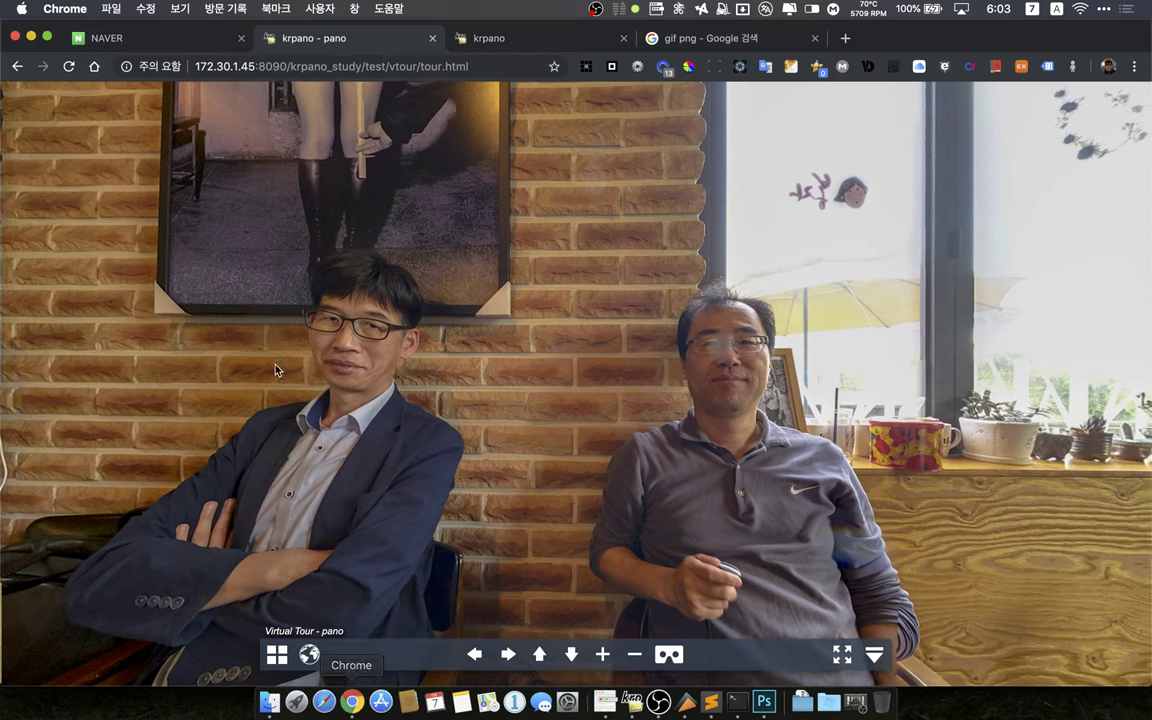
pyautogui.click(355, 690)
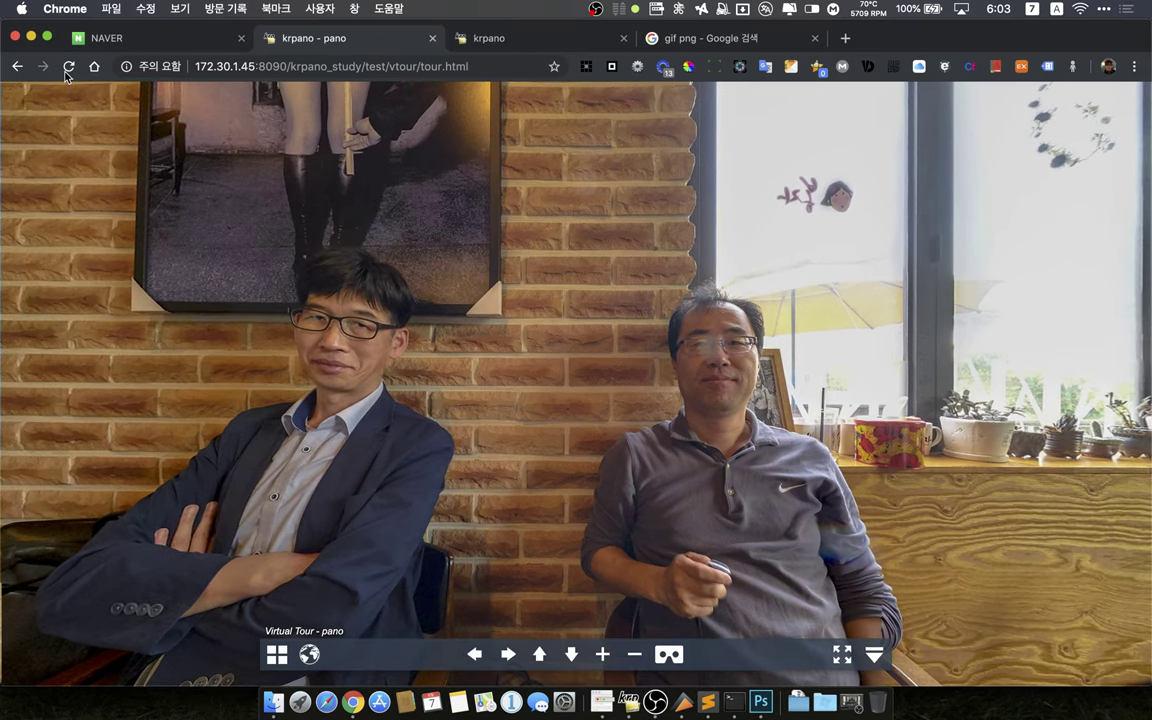
pyautogui.press('super+r')
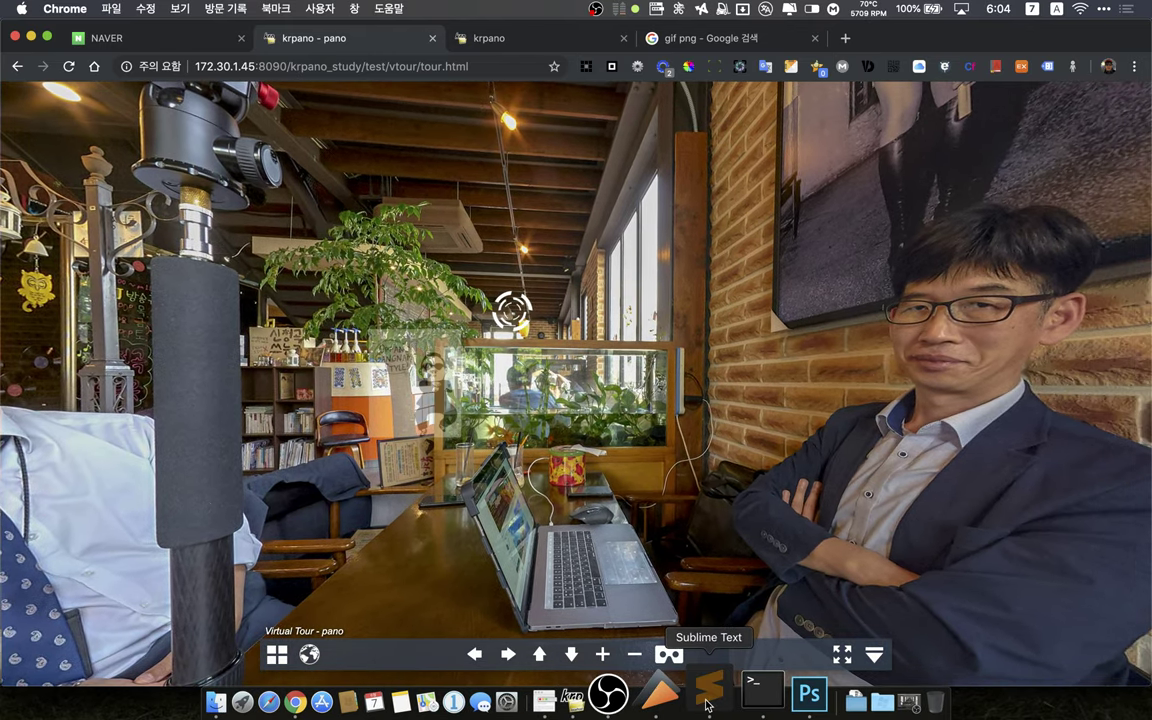
# Return to Sublime Text and add onout="tween(alpha, 1, 0.7)" at the end of the spot1 hotspot
pyautogui.click(699, 702)
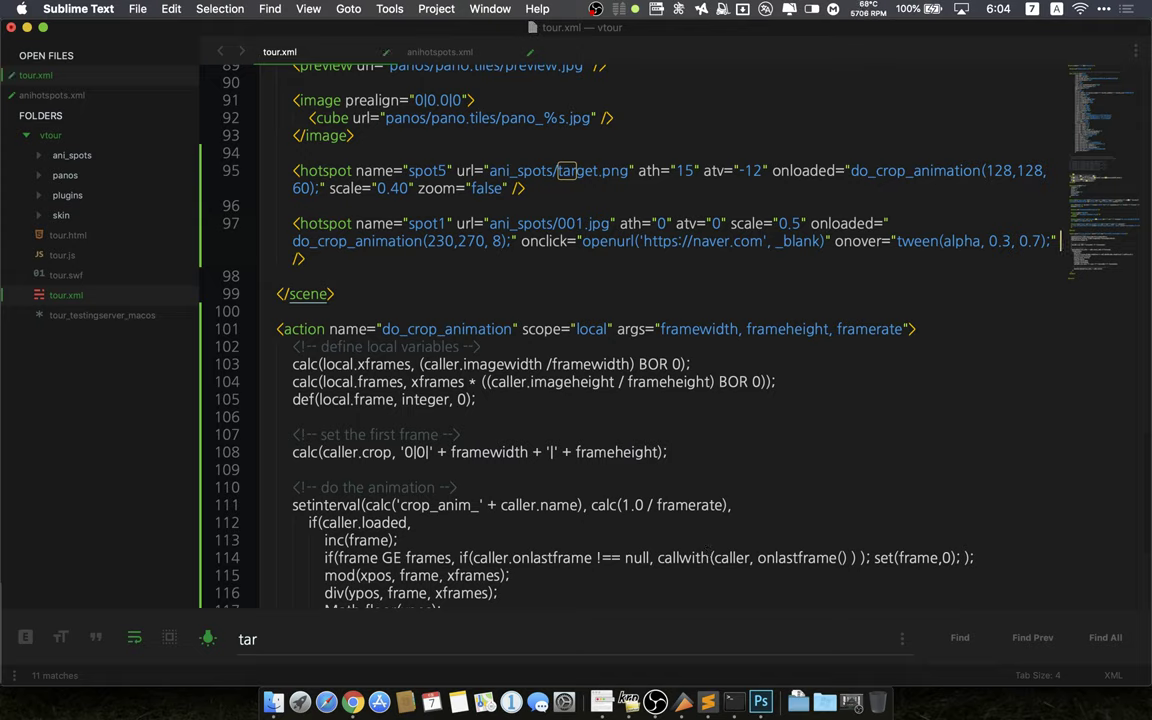
pyautogui.click(292, 259)
pyautogui.write('onout="')
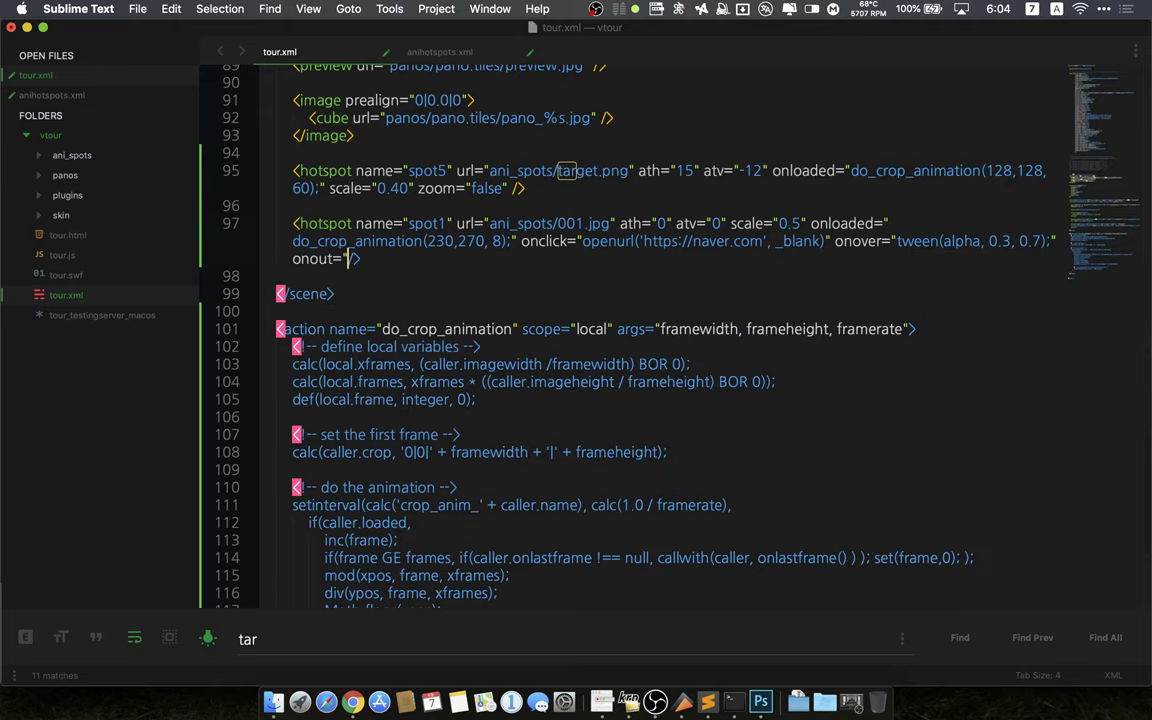
pyautogui.write('tw')
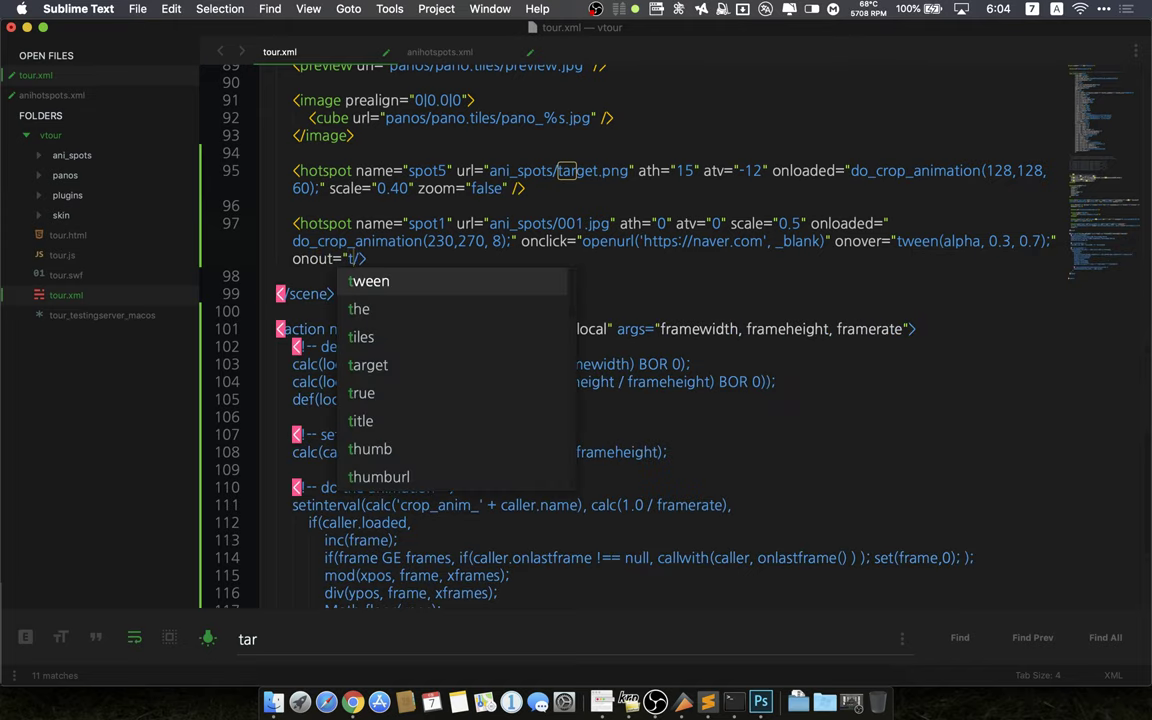
pyautogui.write('een(')
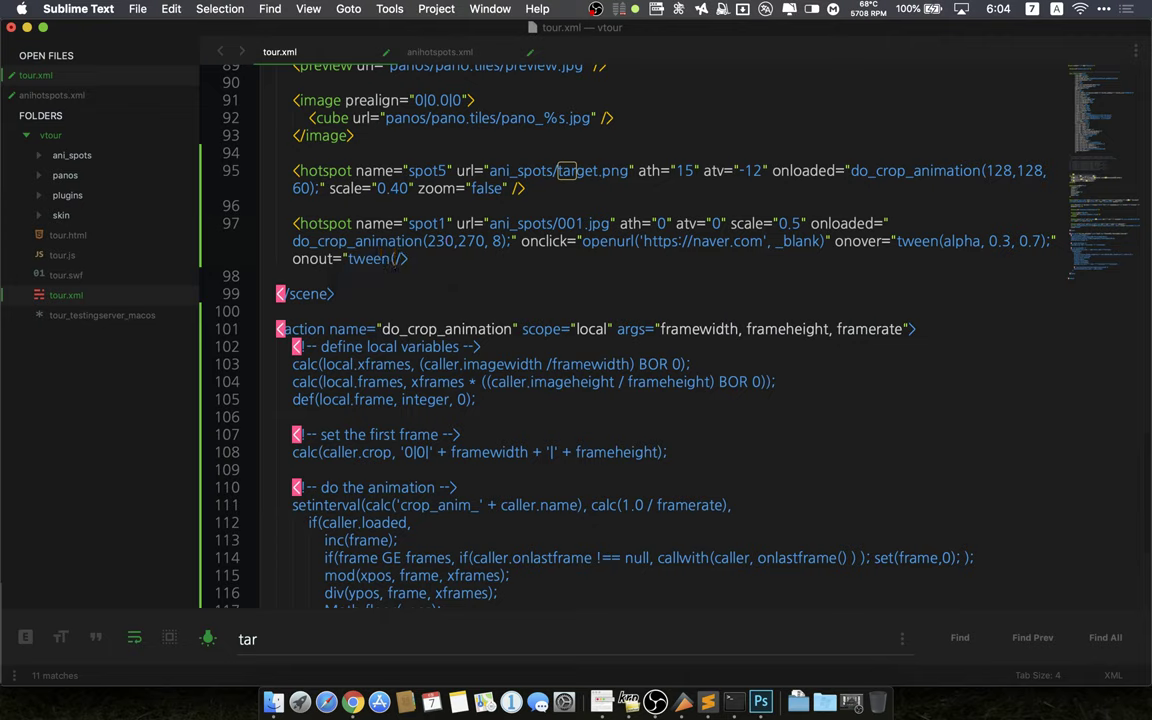
pyautogui.write('alph')
pyautogui.press('Tab')
pyautogui.write(', 1, 0.7"')
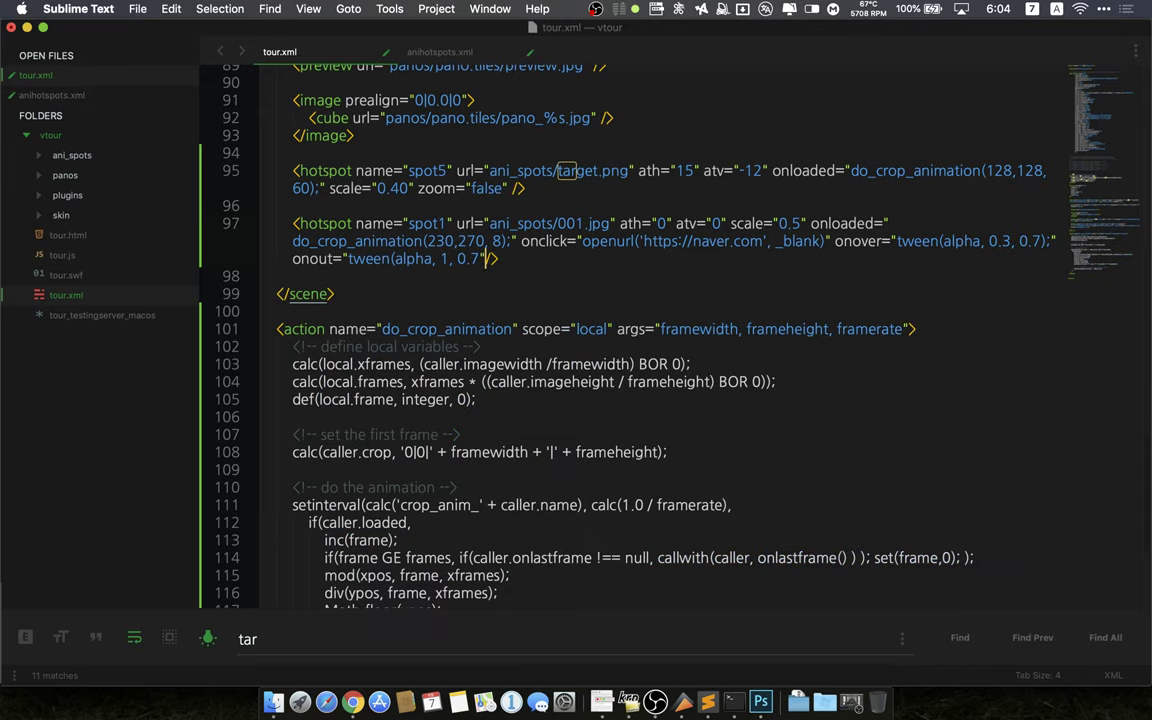
pyautogui.press('BackSpace')
pyautogui.write(')')
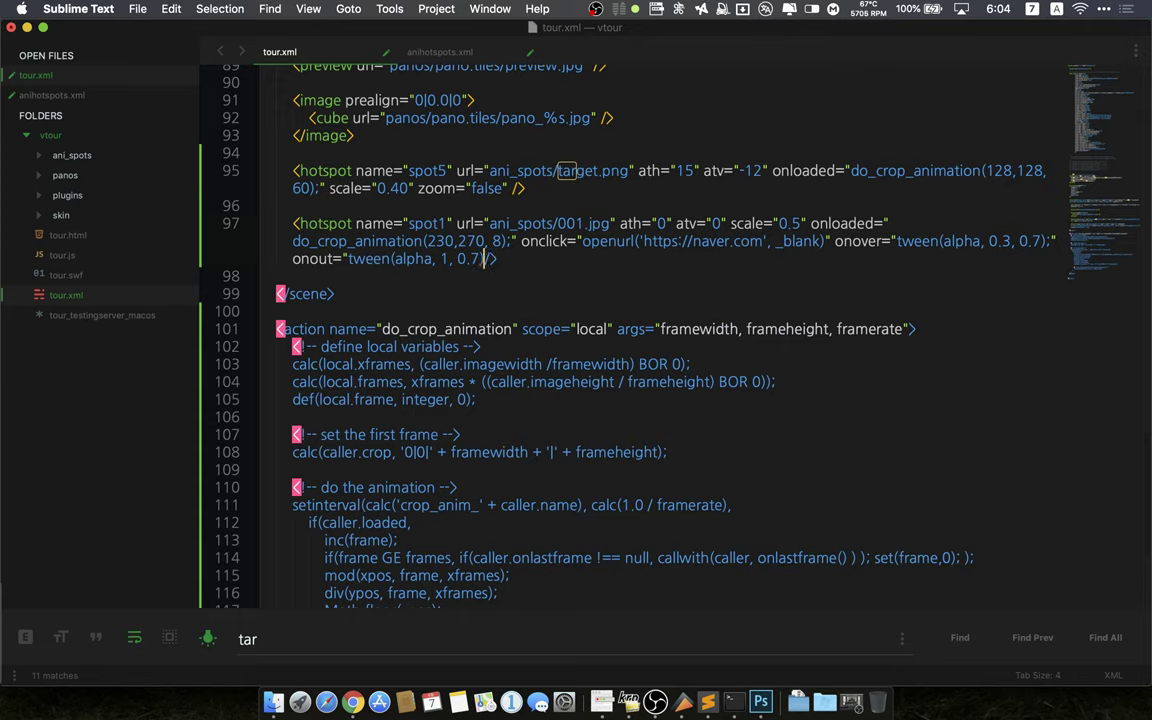
pyautogui.write('"')
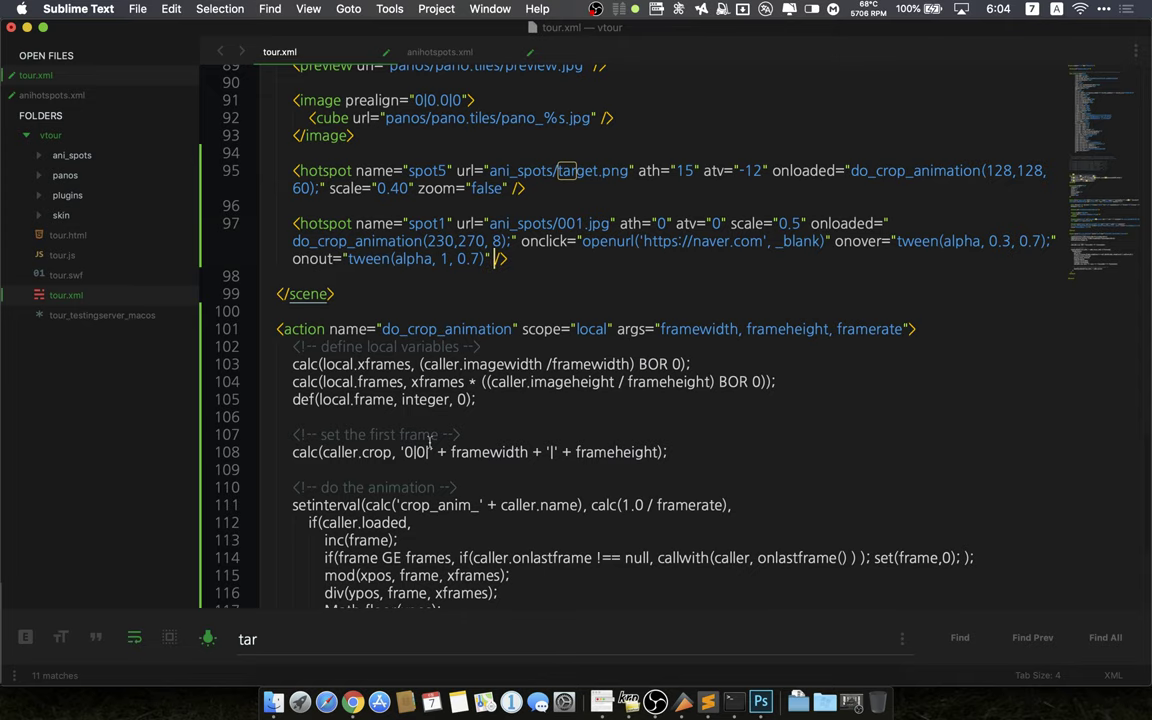
pyautogui.press('super+a')
pyautogui.click(388, 398)
# Save tour.xml and check the spot1 hotspot's onover and onout fades in the reloaded tour in Chrome
pyautogui.press('super+s')
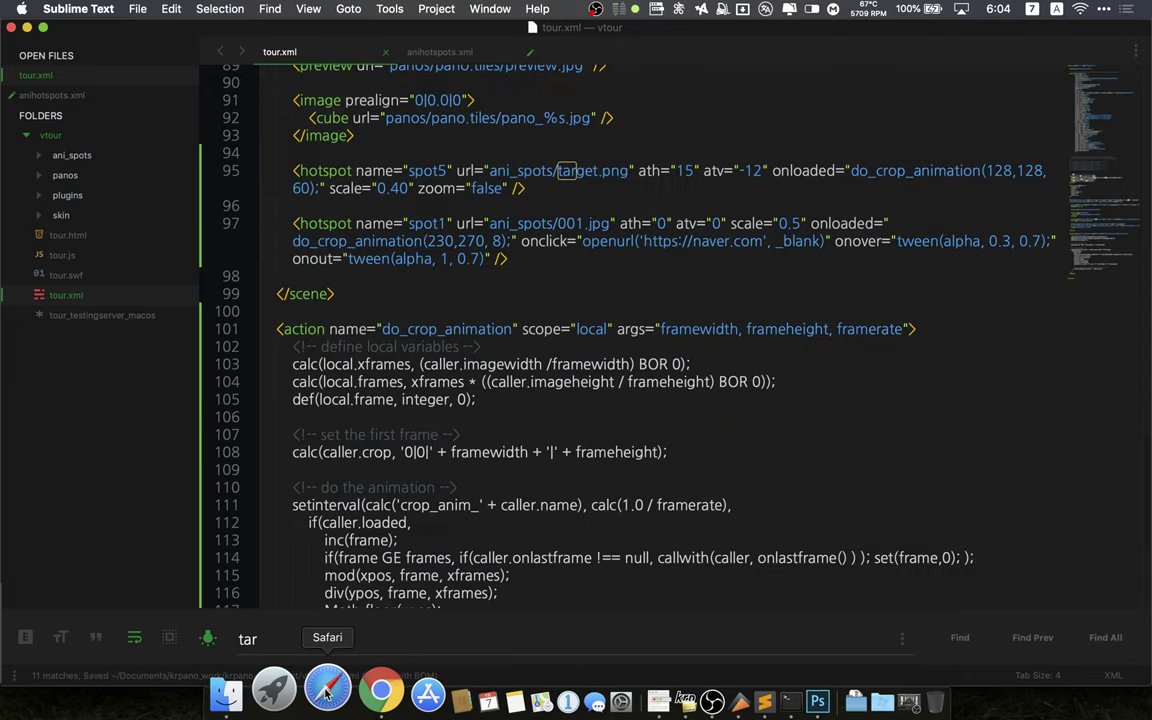
pyautogui.click(360, 690)
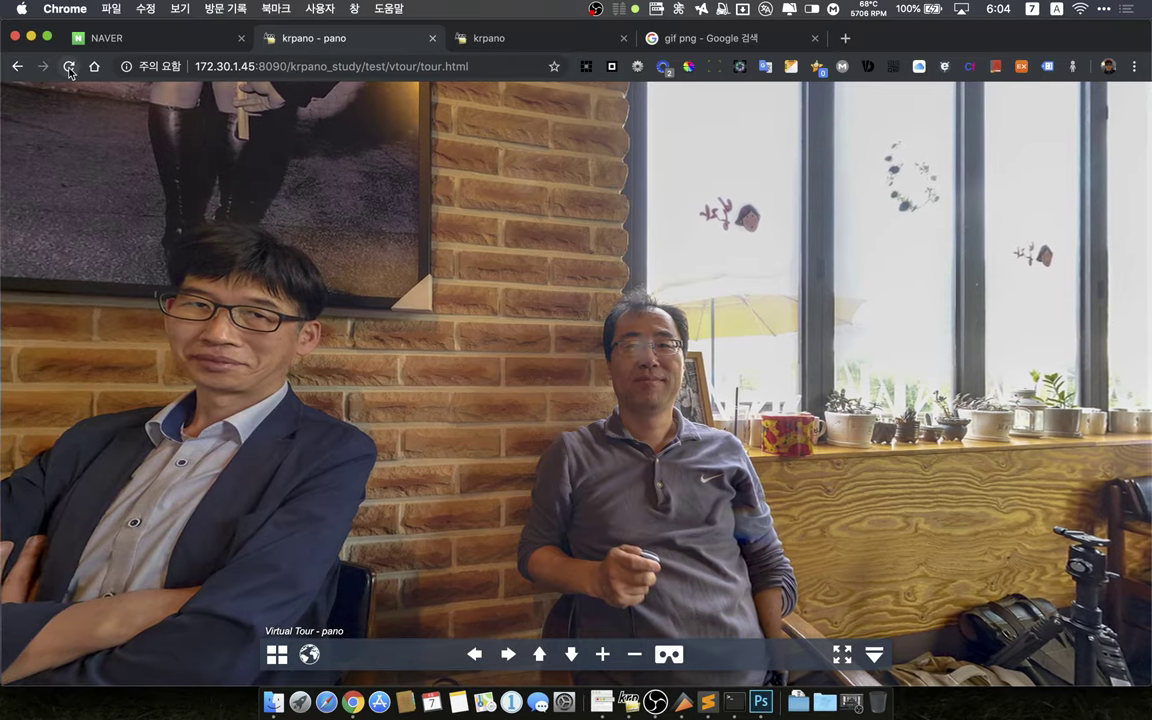
pyautogui.click(70, 68)
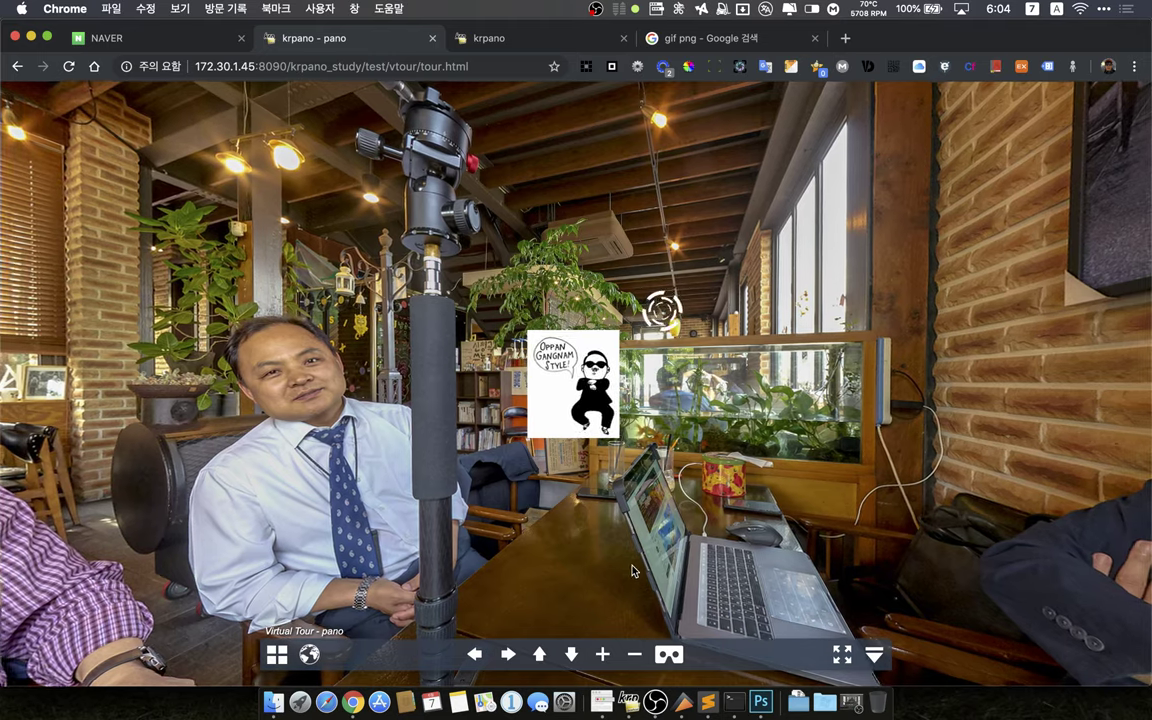
pyautogui.moveTo(632, 571); pyautogui.dragTo(570, 464)
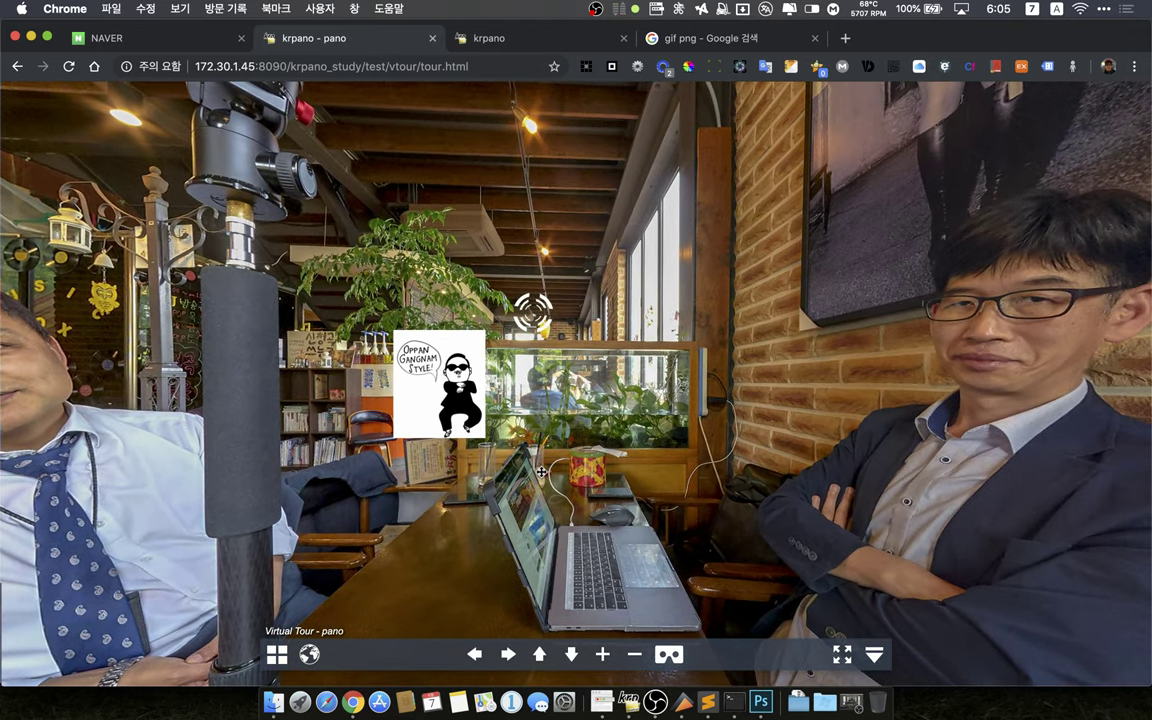
pyautogui.click(474, 654)
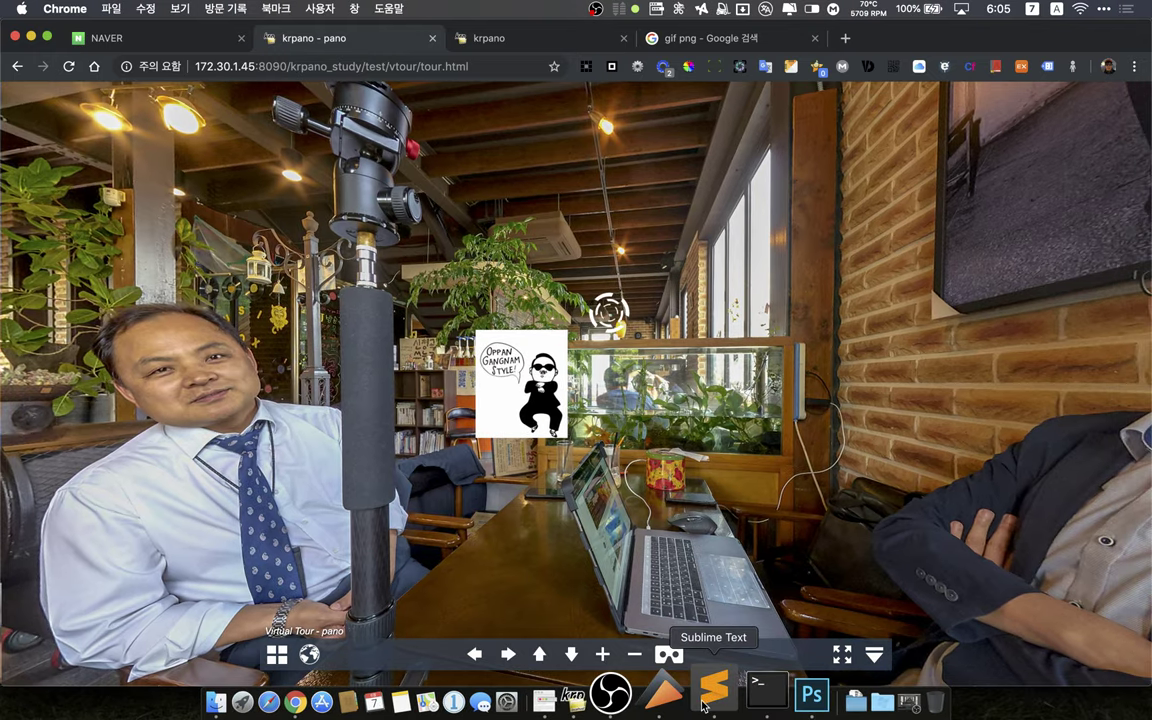
# Switch to Sublime Text and change the spot1 hotspot's onover action to set(alpha, 0.3);
pyautogui.click(704, 706)
pyautogui.doubleClick(929, 241)
pyautogui.press('super+c')
pyautogui.write('set')
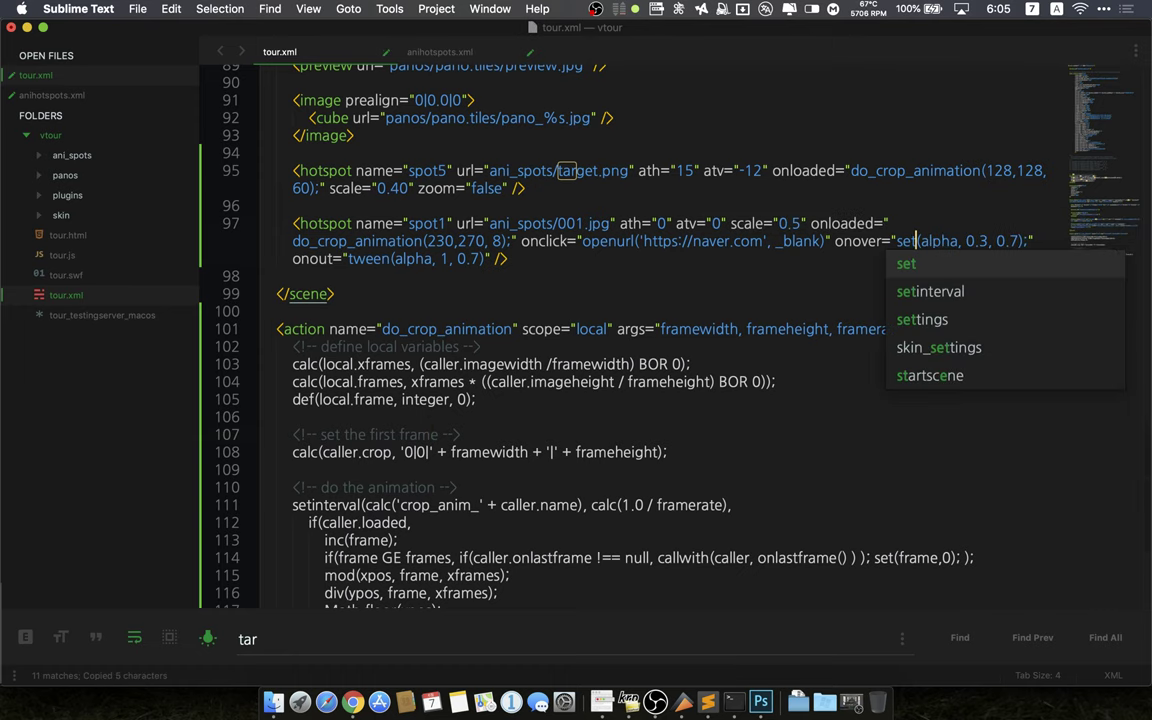
pyautogui.click(1019, 242)
pyautogui.press('BackSpace')
pyautogui.press('BackSpace')
pyautogui.press('BackSpace')
pyautogui.press('BackSpace')
pyautogui.press('BackSpace')
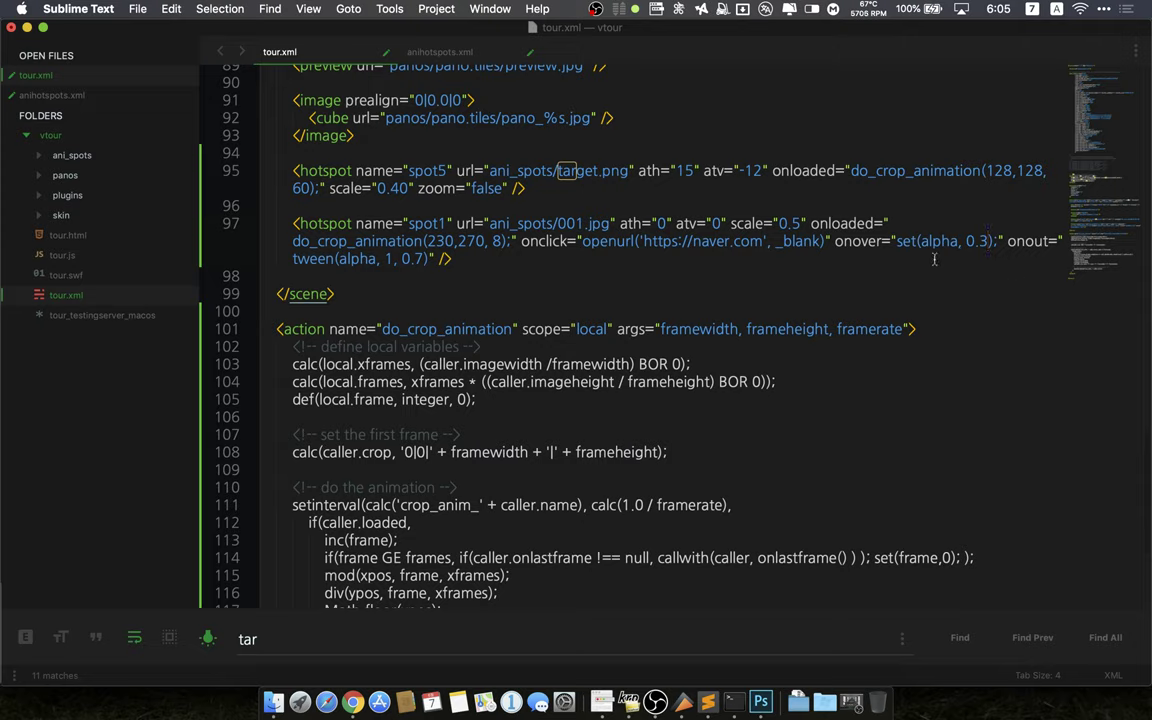
# Save tour.xml and check the spot1 hotspot's onover transparency change in the reloaded tour in Chrome
pyautogui.press('super+s')
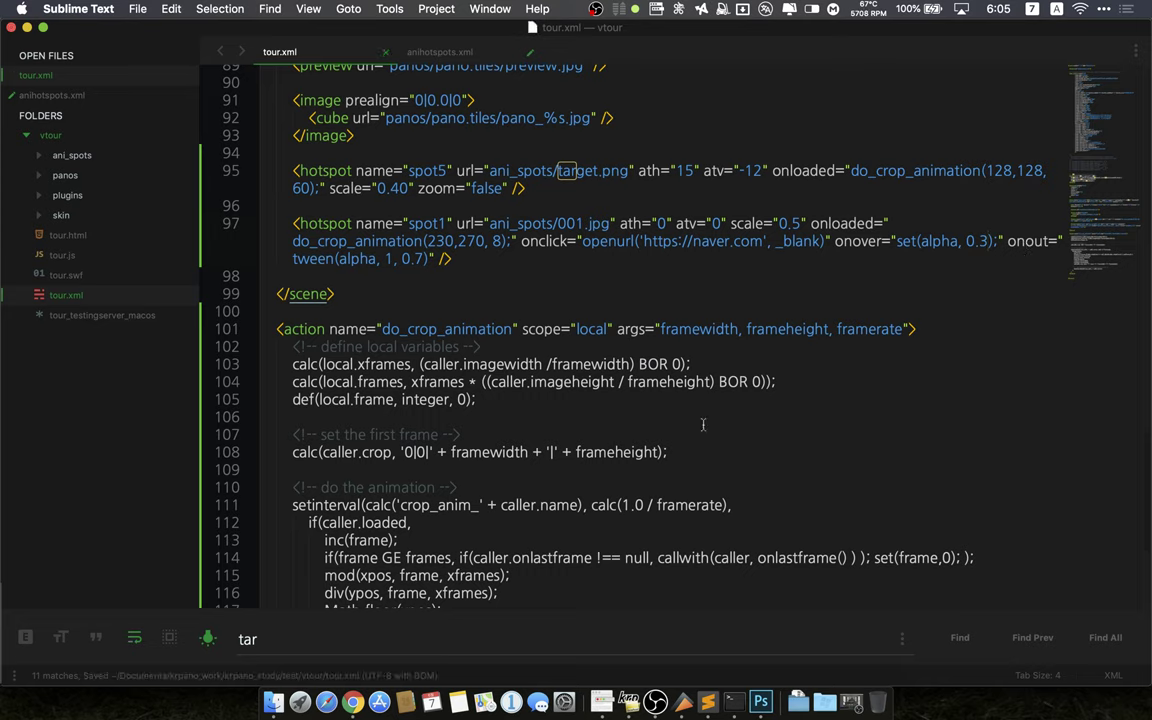
pyautogui.click(352, 702)
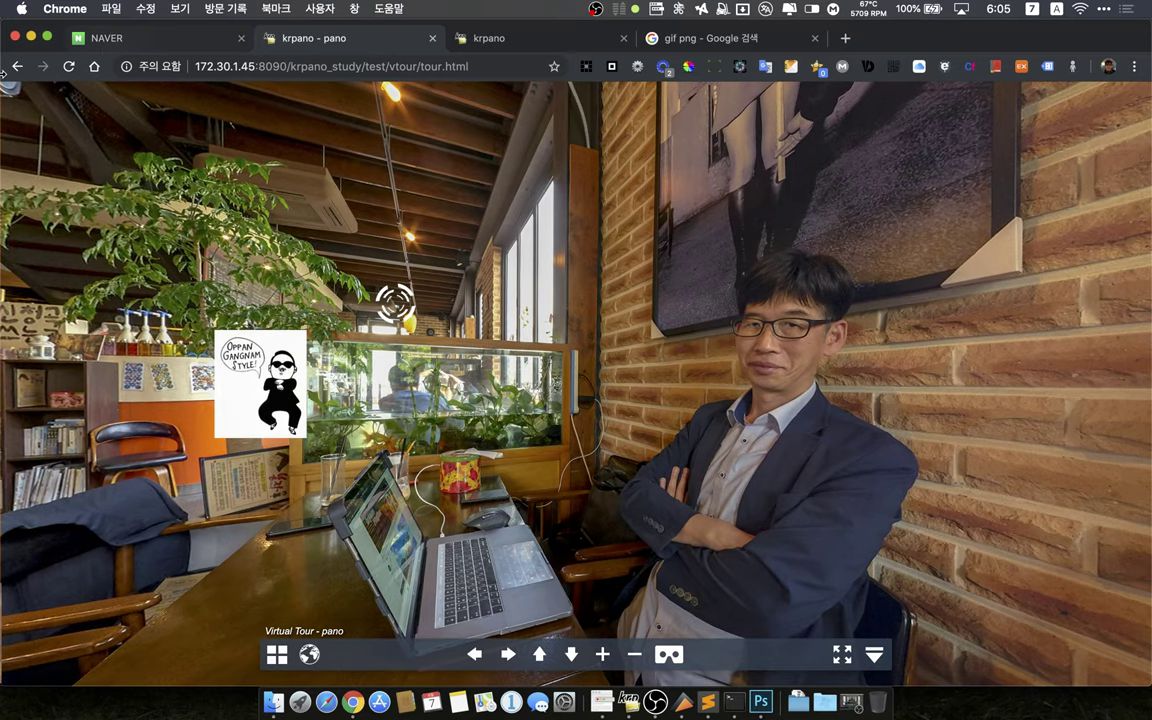
pyautogui.press('super+r')
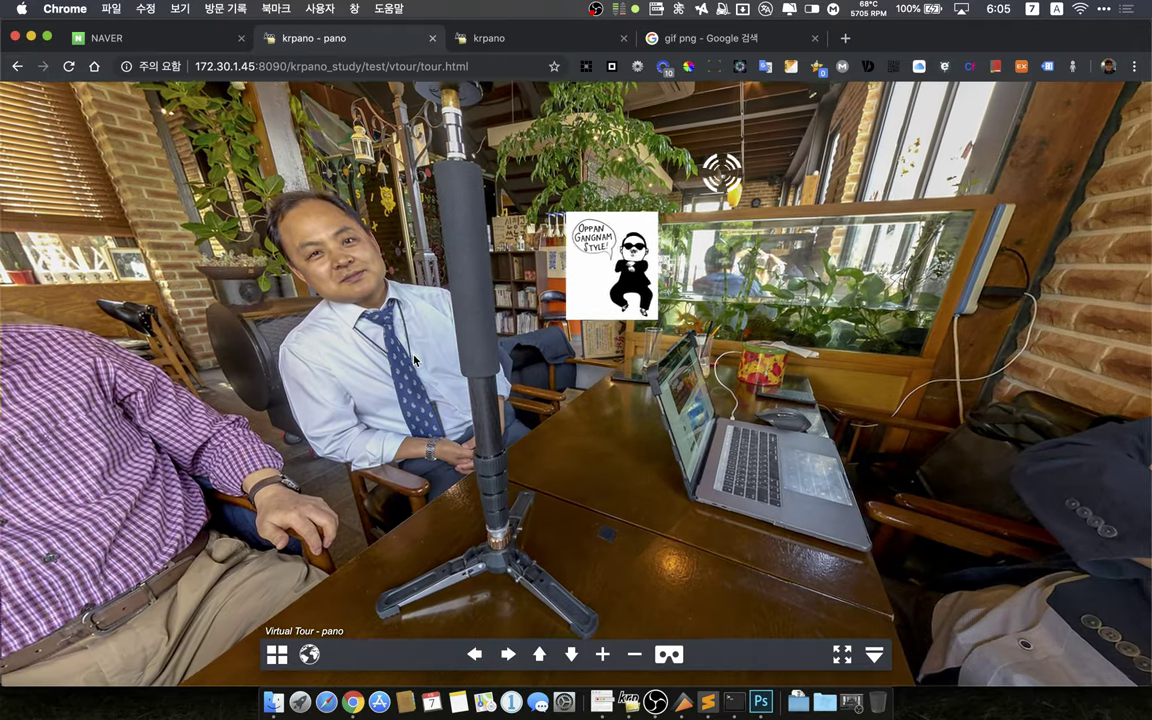
pyautogui.moveTo(415, 360); pyautogui.dragTo(659, 345)
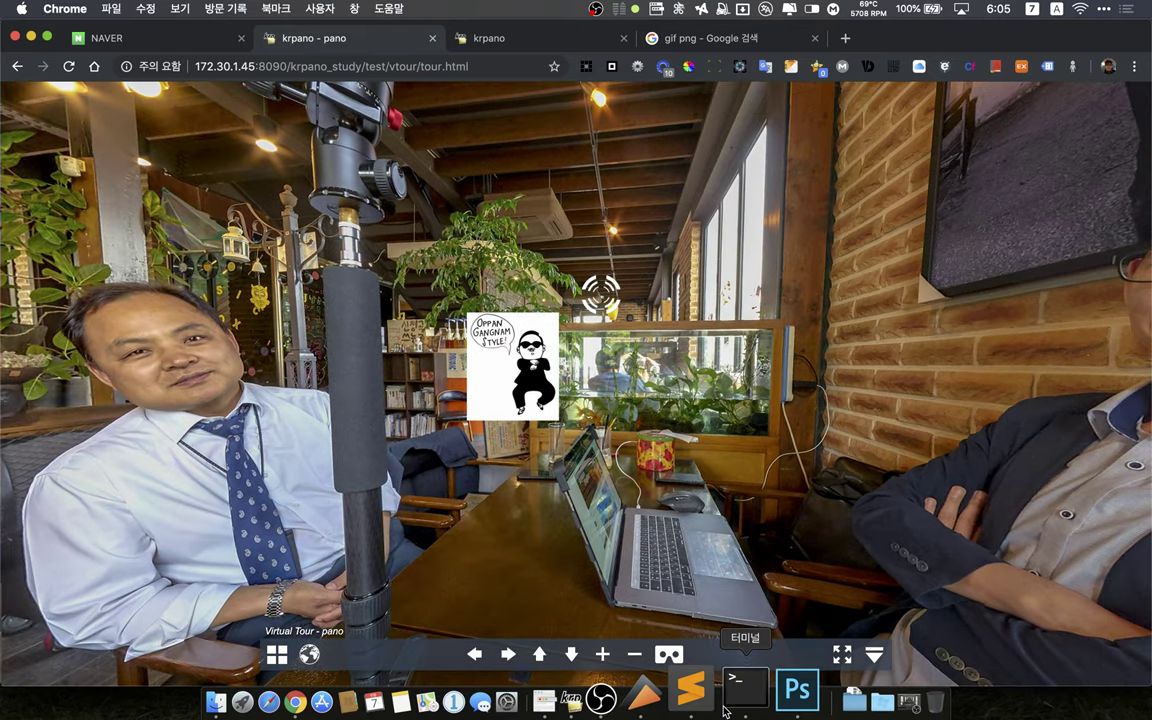
# In Sublime Text, set the spot1 hotspot's onout tween time to 3, save tour.xml and check the fade in the reloaded tour in Chrome
pyautogui.click(692, 690)
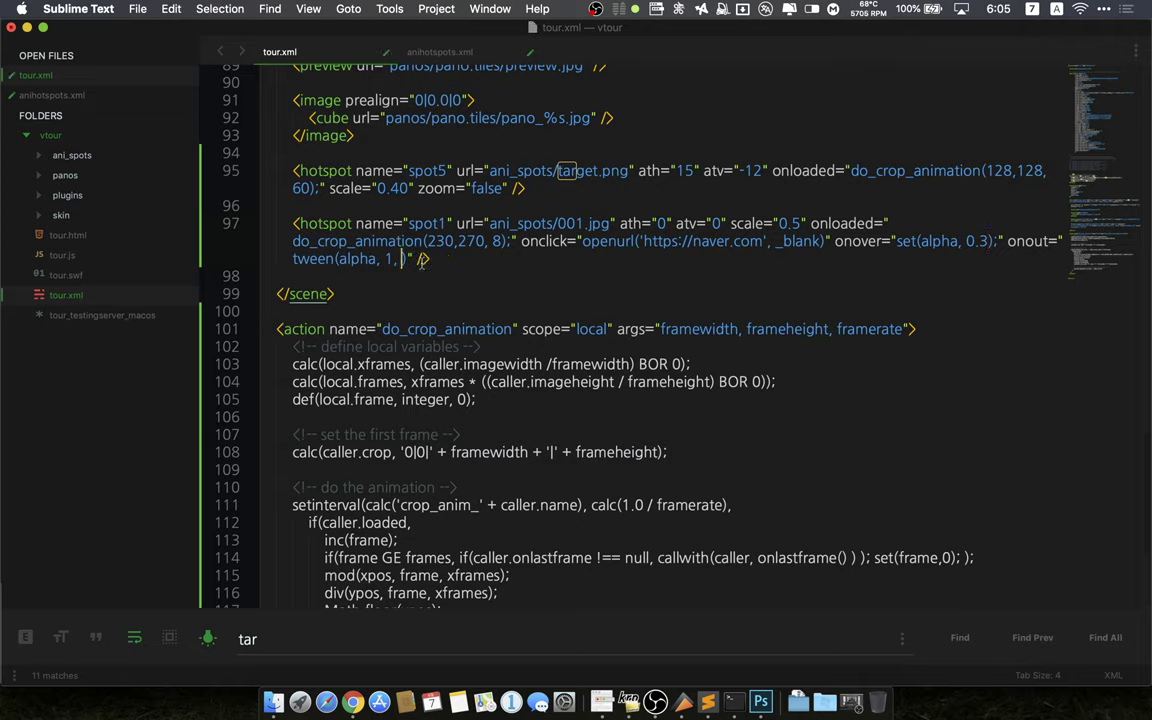
pyautogui.press('super+s')
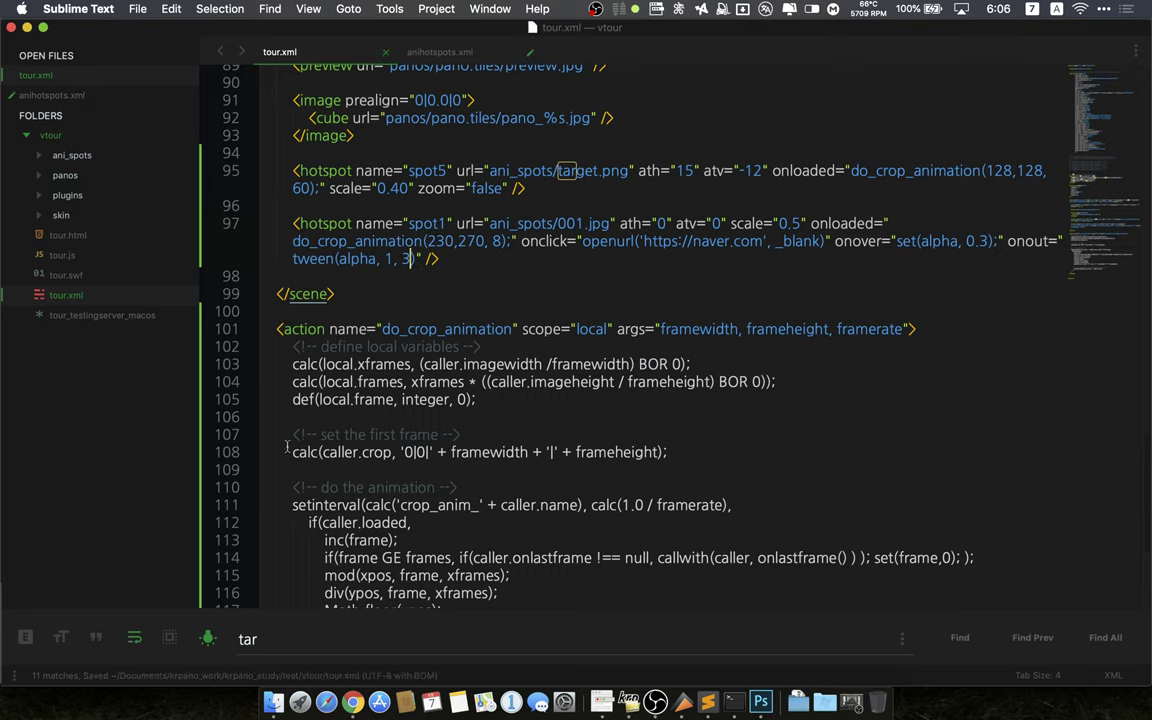
pyautogui.click(349, 688)
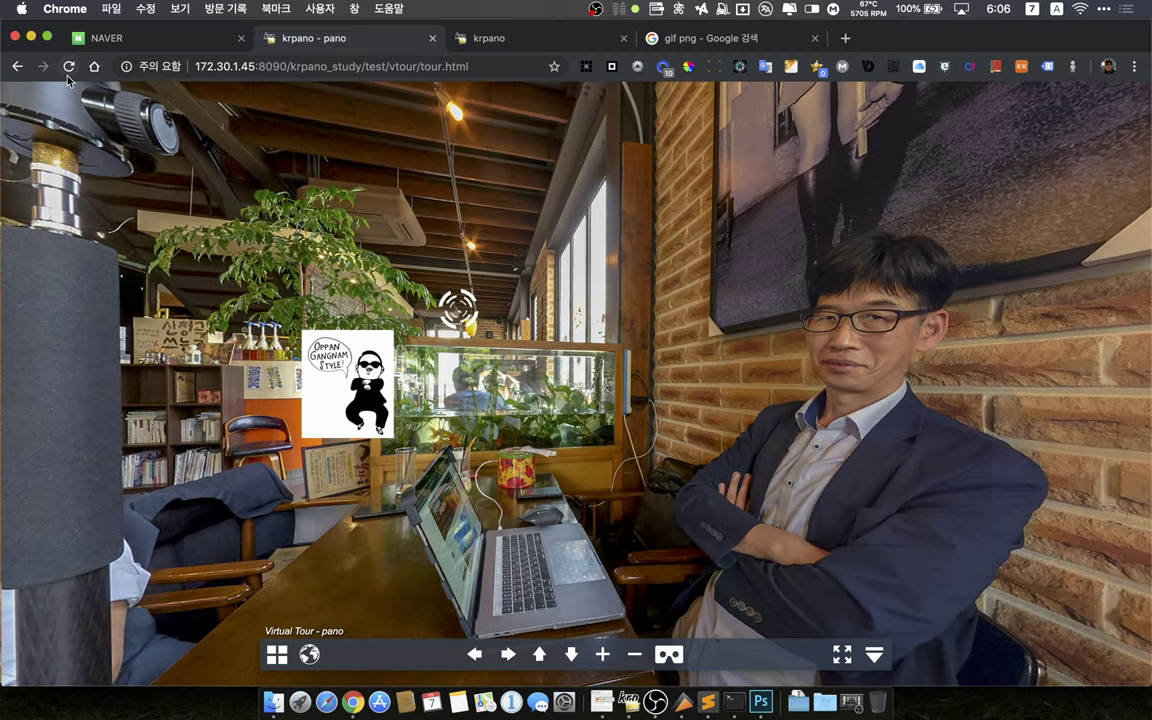
pyautogui.click(62, 67)
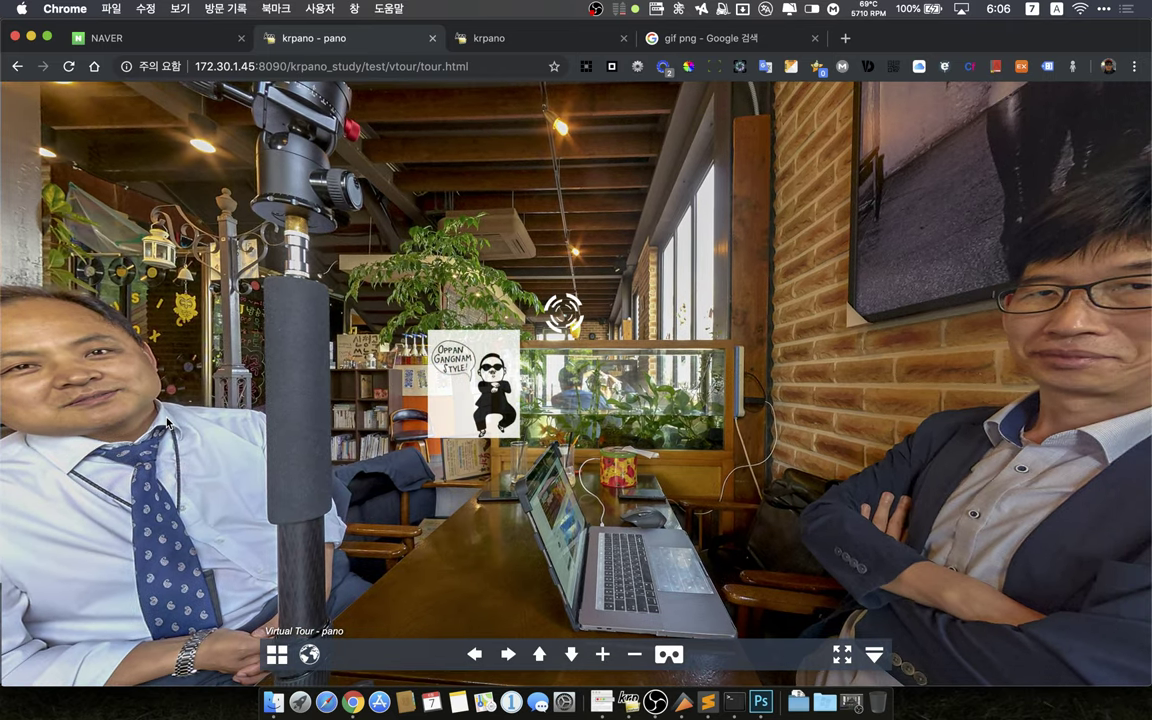
pyautogui.moveTo(168, 424); pyautogui.dragTo(338, 420)
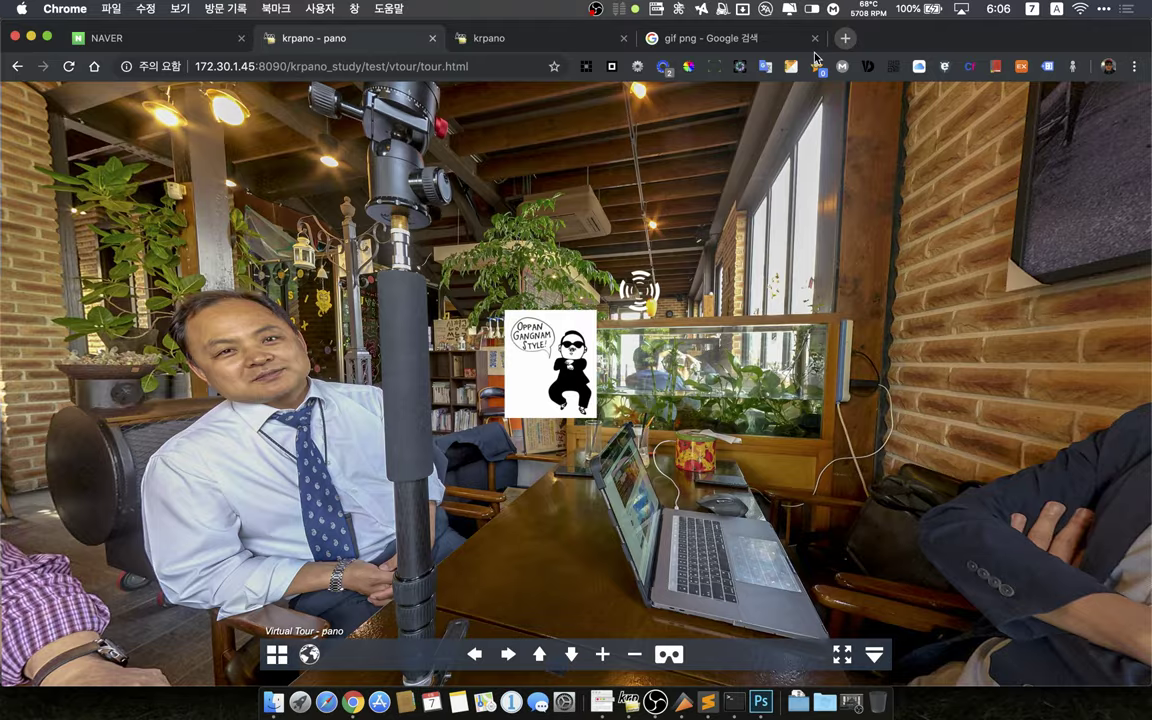
# Open krpano.com in a new browser tab and go to the XML Reference in its documentation
pyautogui.click(843, 39)
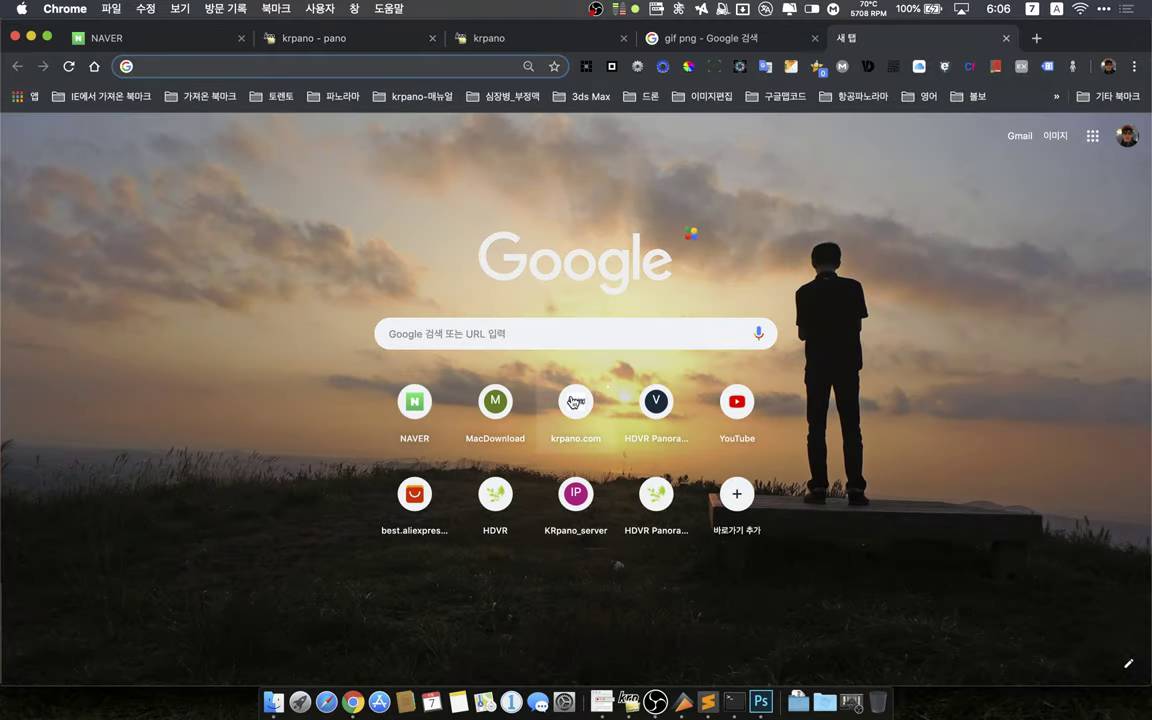
pyautogui.click(575, 401)
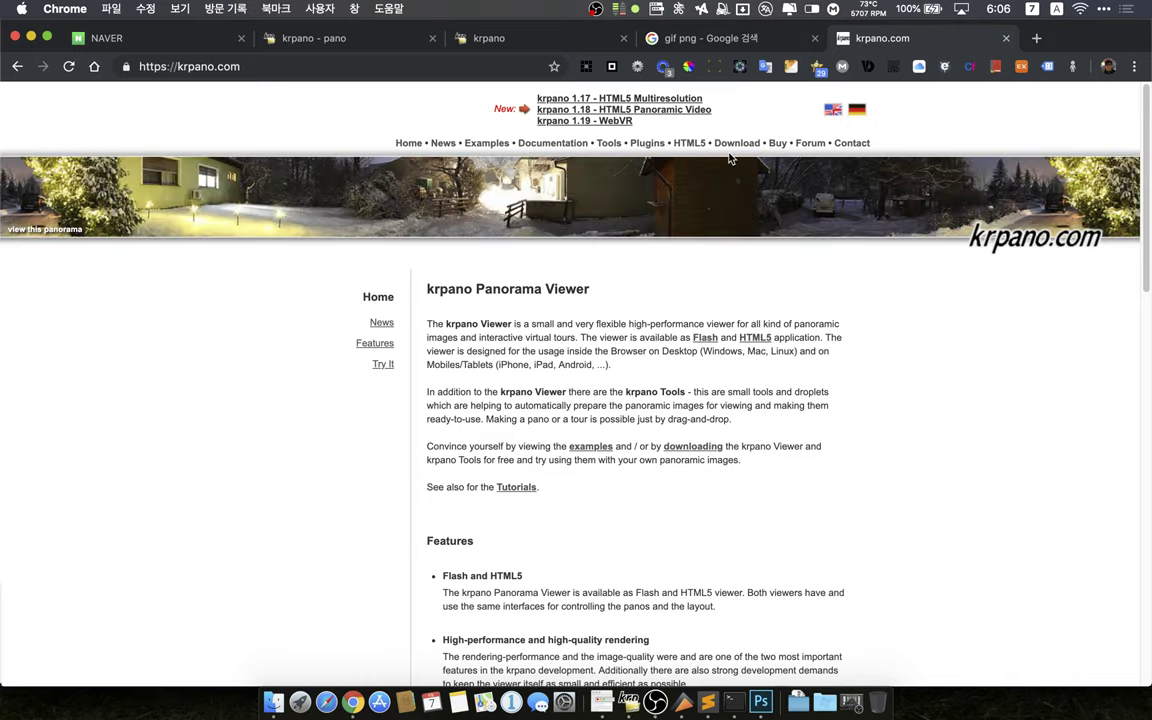
pyautogui.click(562, 145)
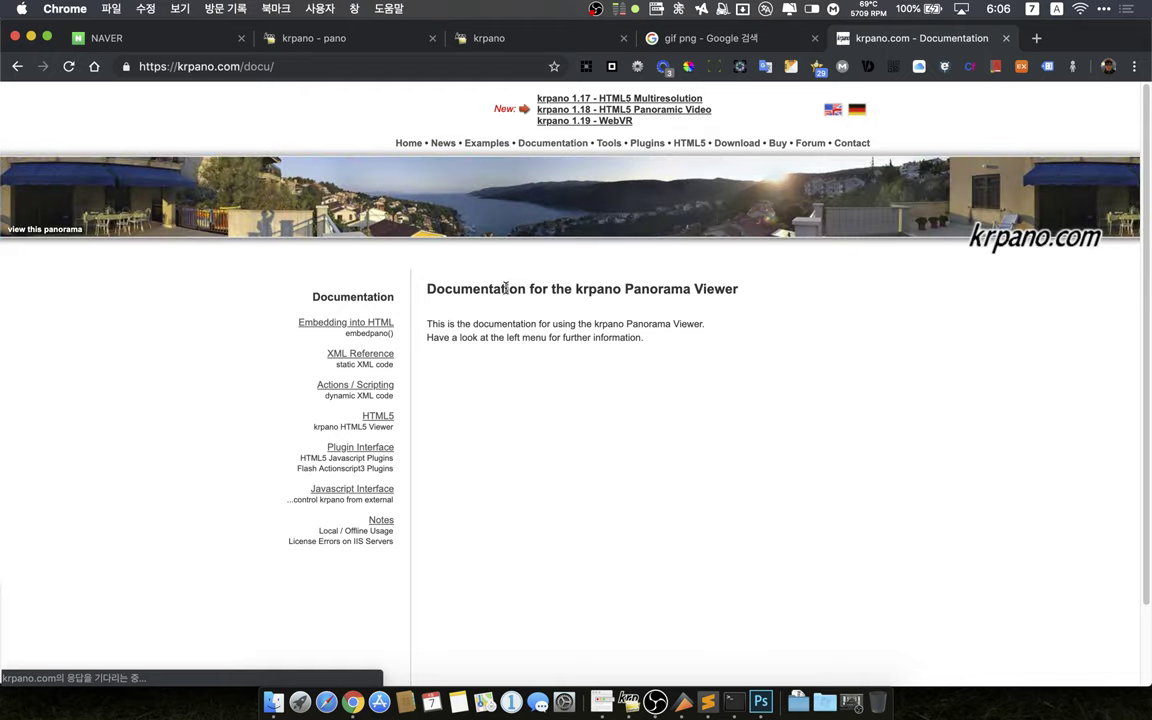
pyautogui.click(378, 355)
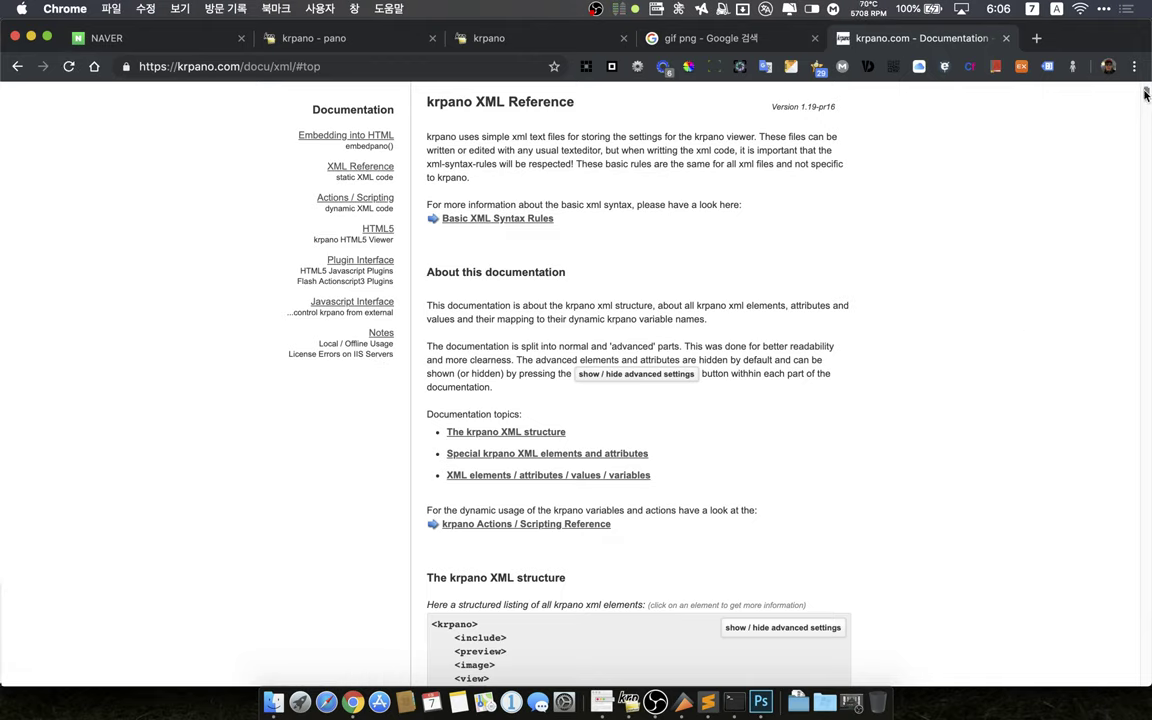
# Look through the krpano Actions / Scripting Reference to the description of the set() action
pyautogui.moveTo(1147, 100); pyautogui.dragTo(1139, 35)
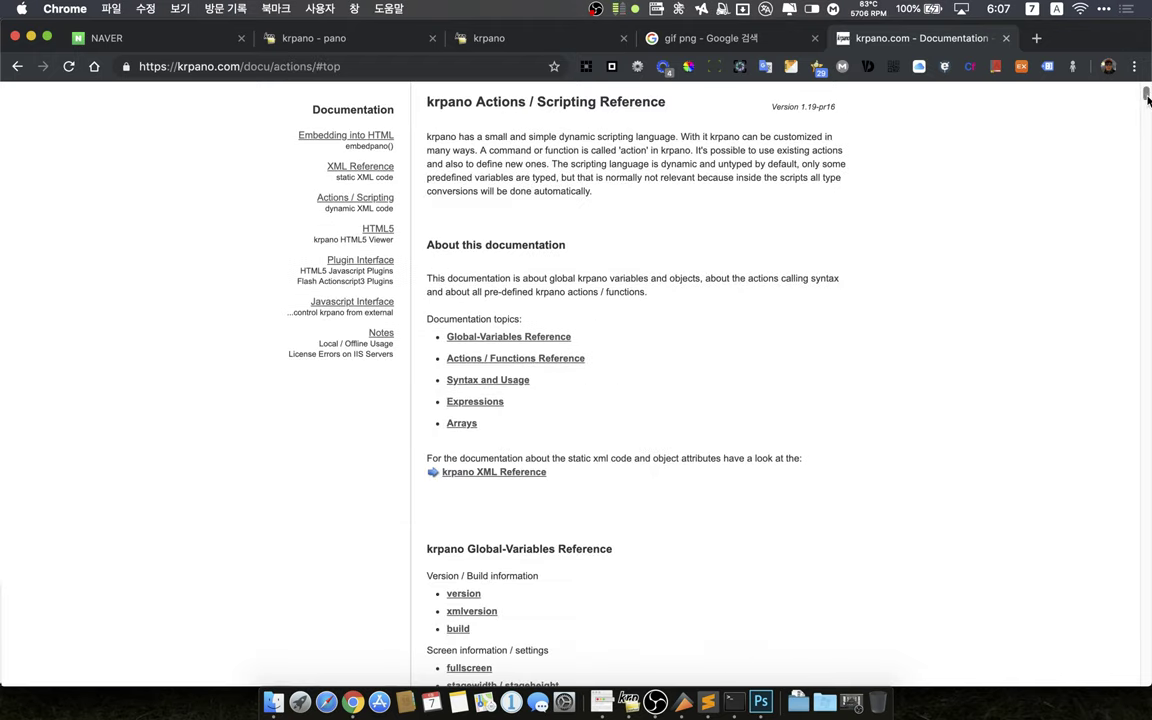
pyautogui.moveTo(1147, 97); pyautogui.dragTo(1147, 306)
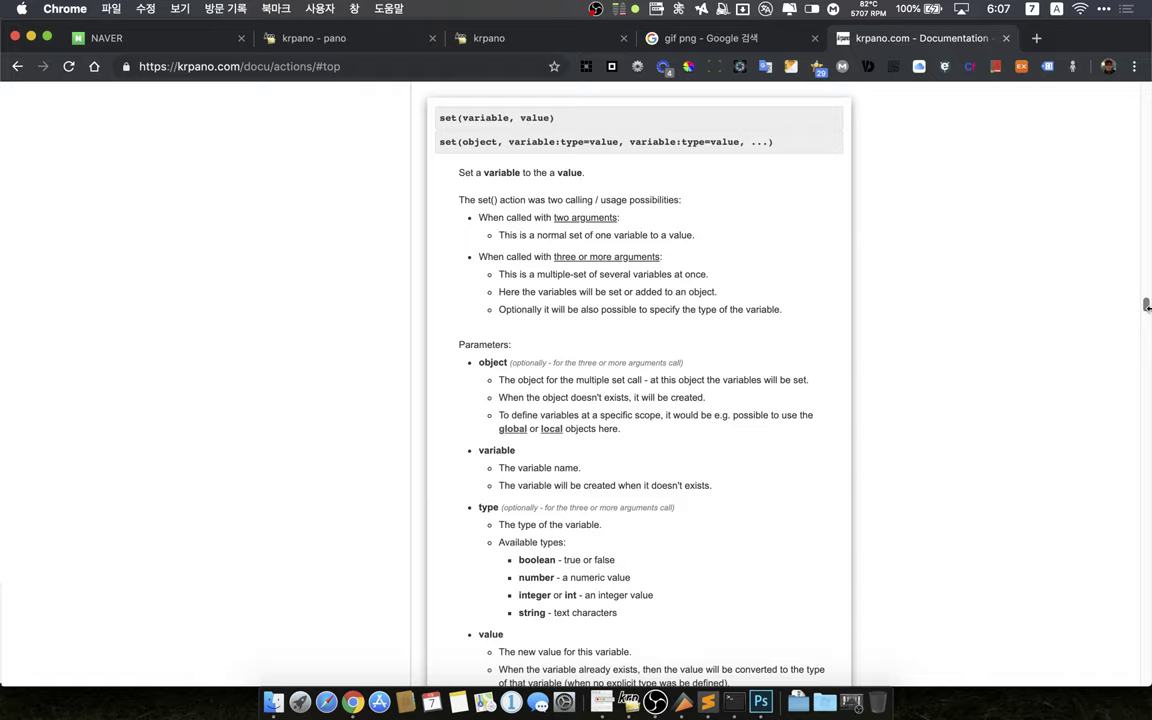
pyautogui.scroll(20, 1147, 306)
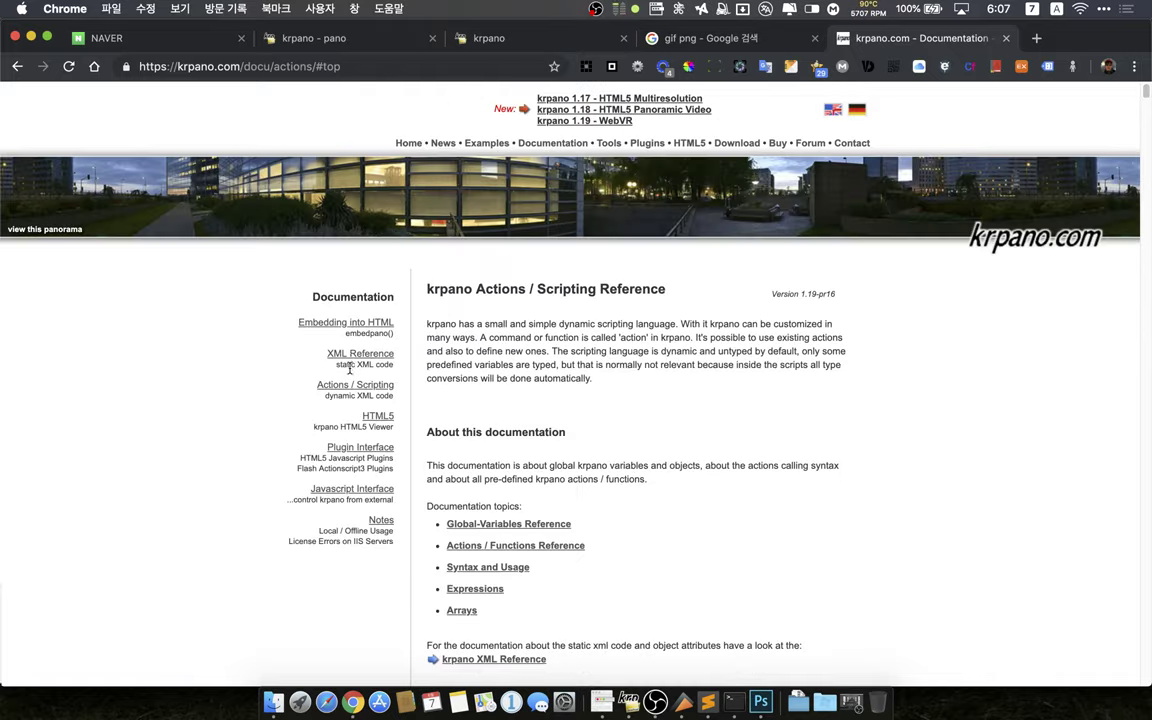
# Compare the krpano XML structure listing in the XML Reference with and without advanced settings, and ignore the CleanMyMac alert
pyautogui.click(359, 357)
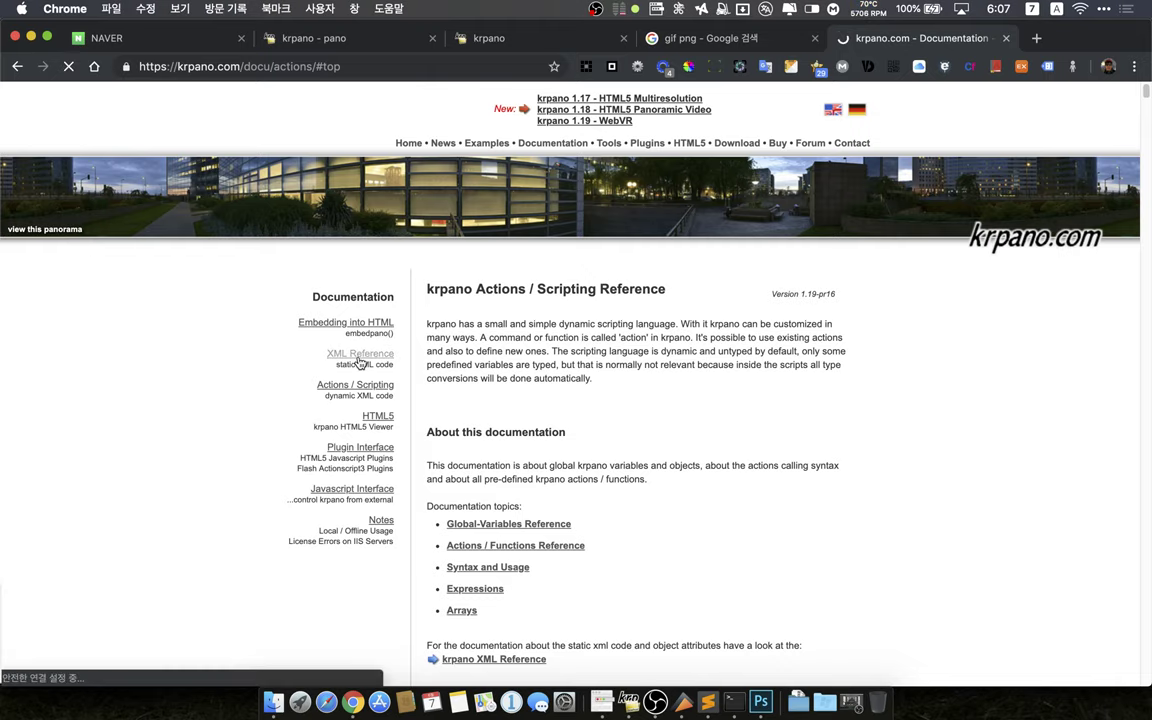
pyautogui.scroll(-5, 350, 379)
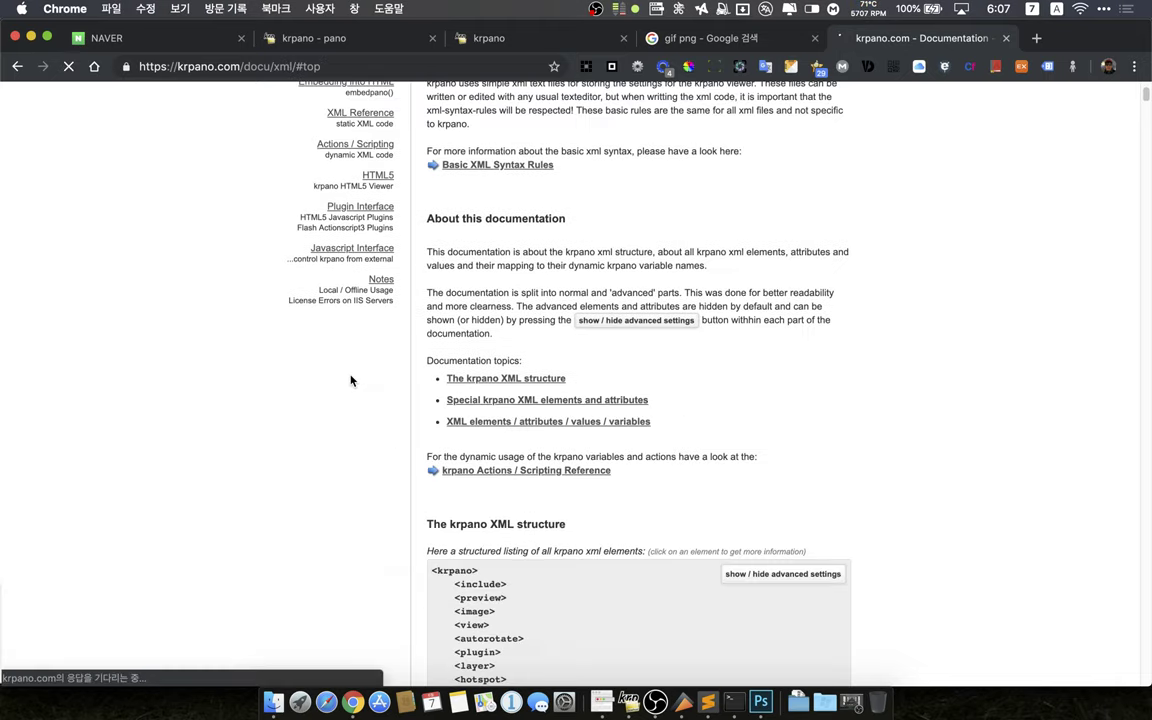
pyautogui.scroll(-2, 350, 380)
pyautogui.scroll(-2, 405, 481)
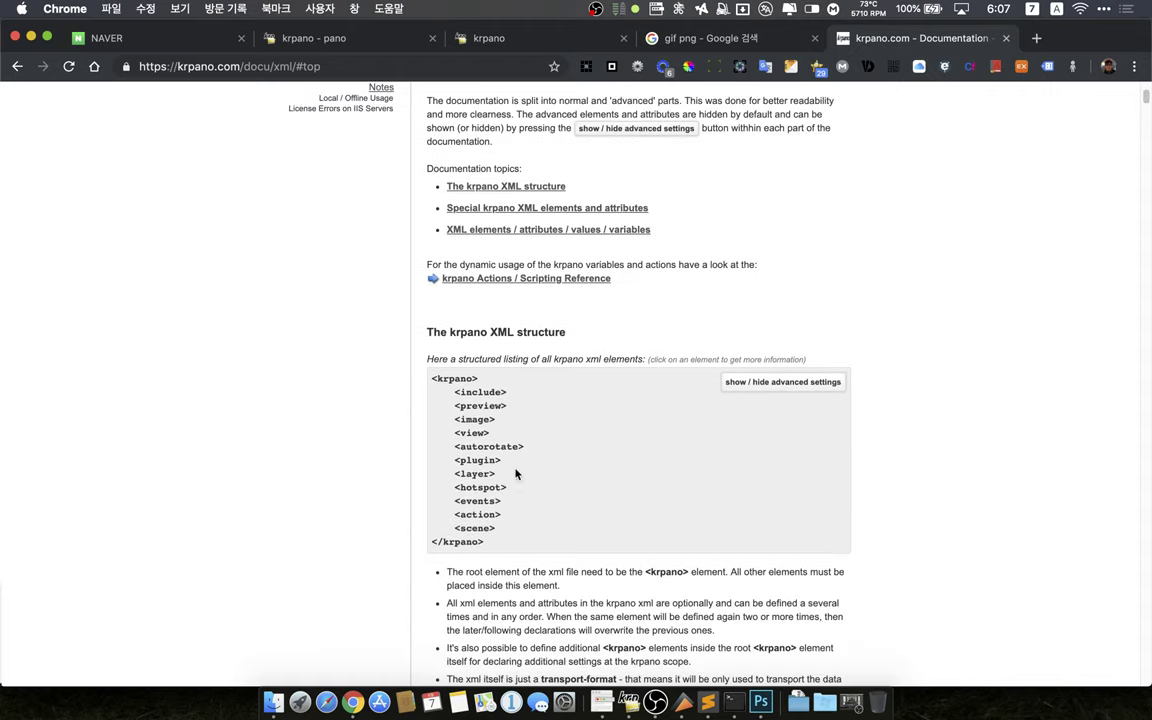
pyautogui.click(804, 383)
pyautogui.scroll(-3, 802, 388)
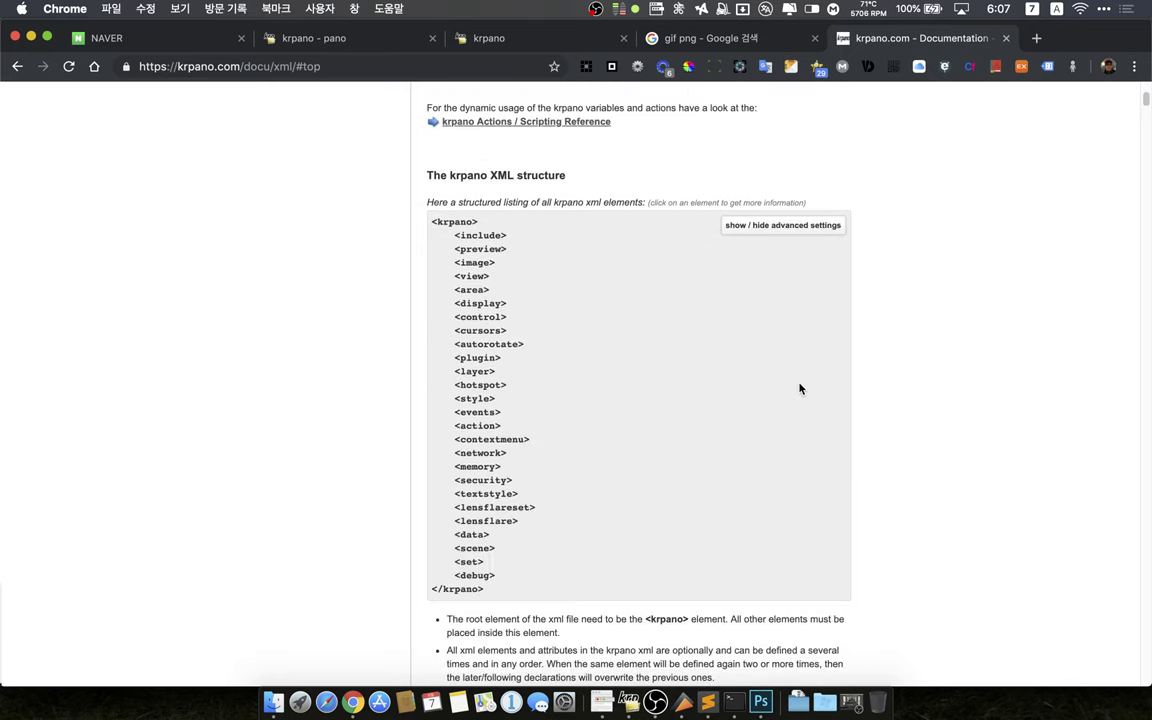
pyautogui.click(786, 226)
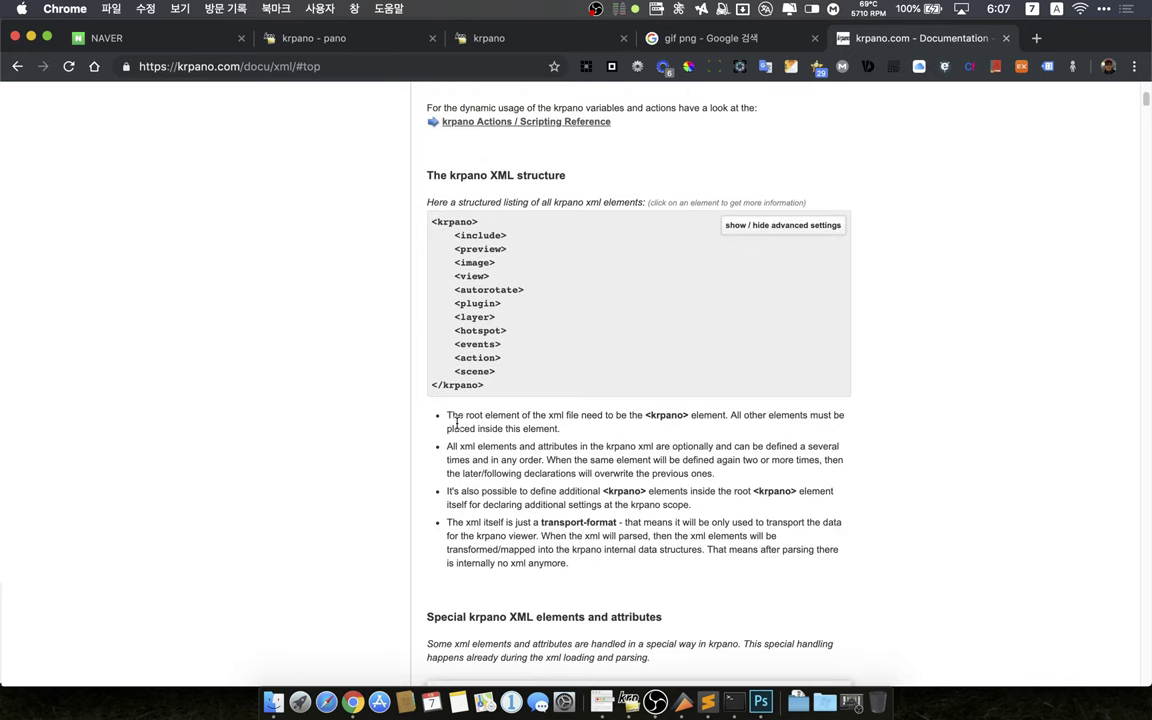
pyautogui.click(807, 226)
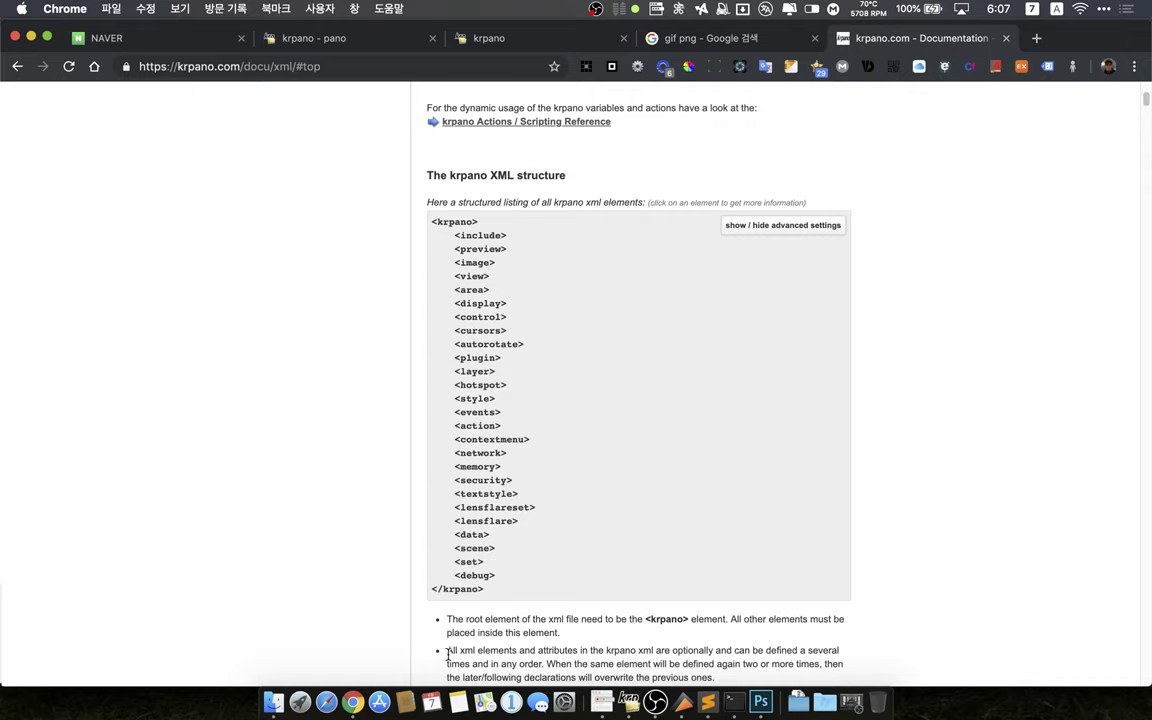
pyautogui.click(800, 233)
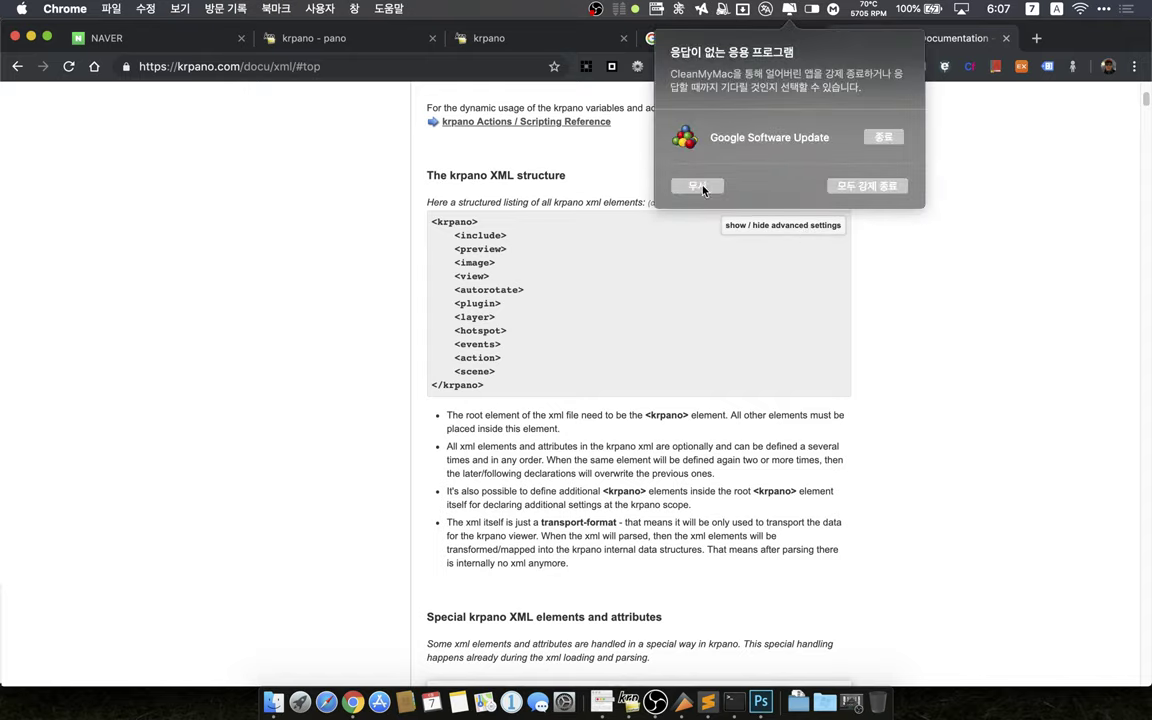
pyautogui.click(700, 187)
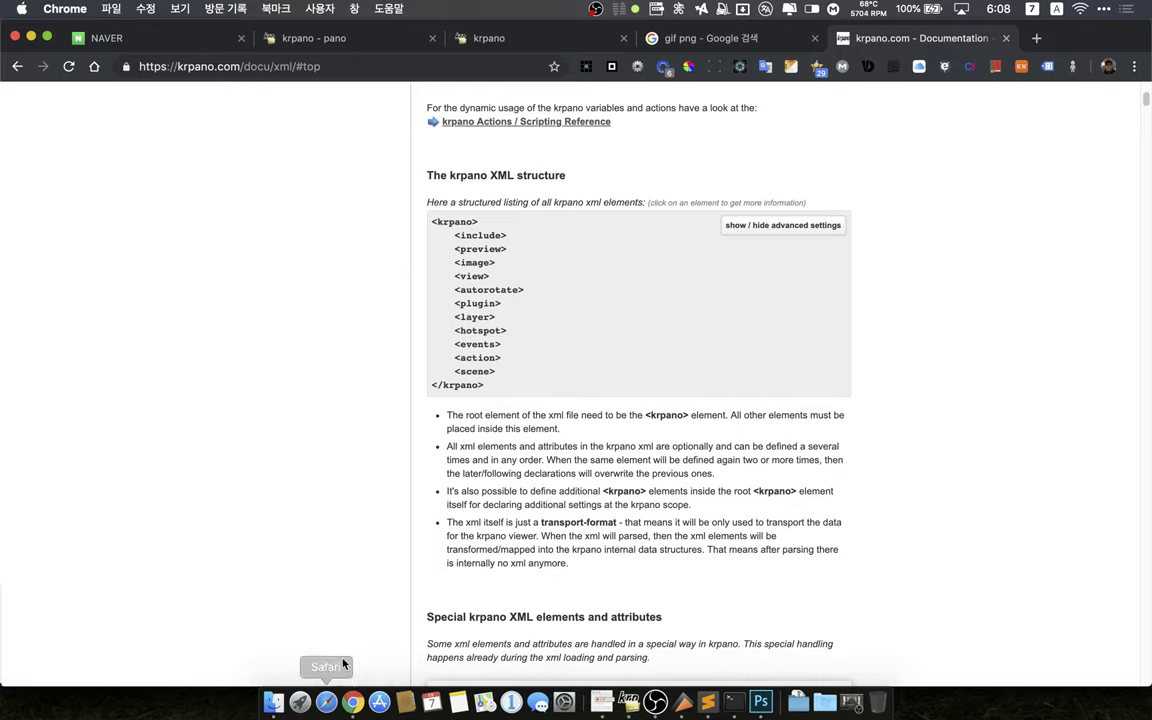
# Return to the krpano tour tab and check the spot1 hotspot's hover effect while panning the panorama
pyautogui.click(322, 40)
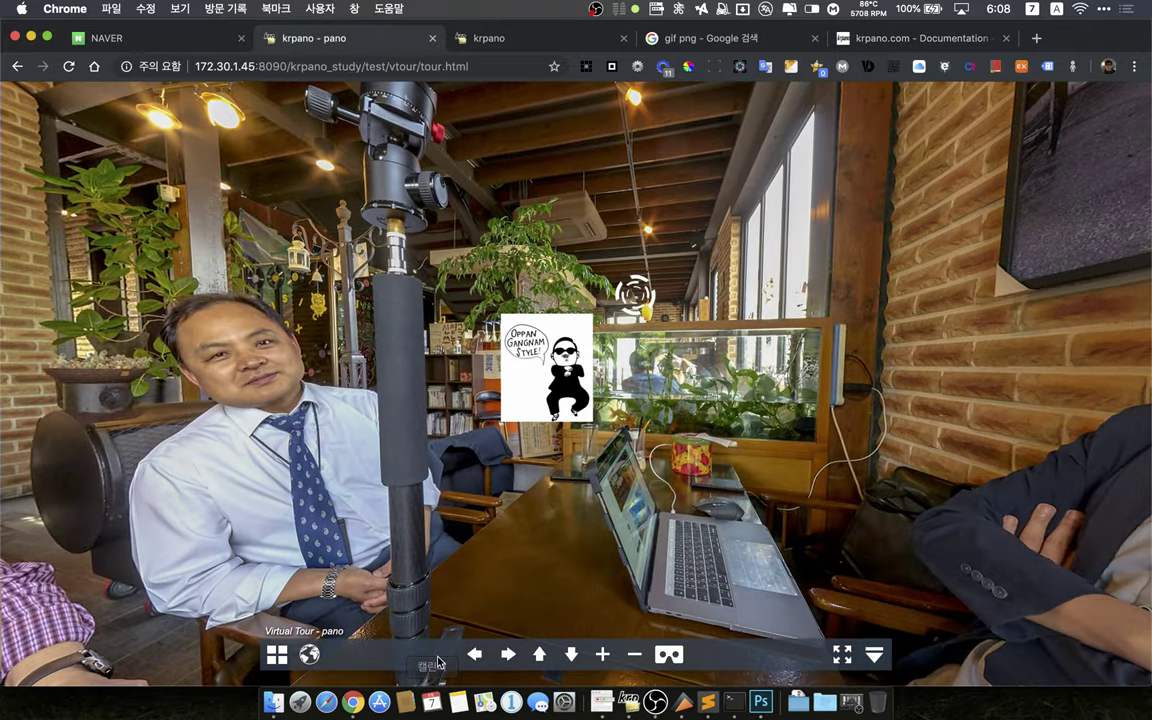
pyautogui.moveTo(443, 500); pyautogui.dragTo(432, 344)
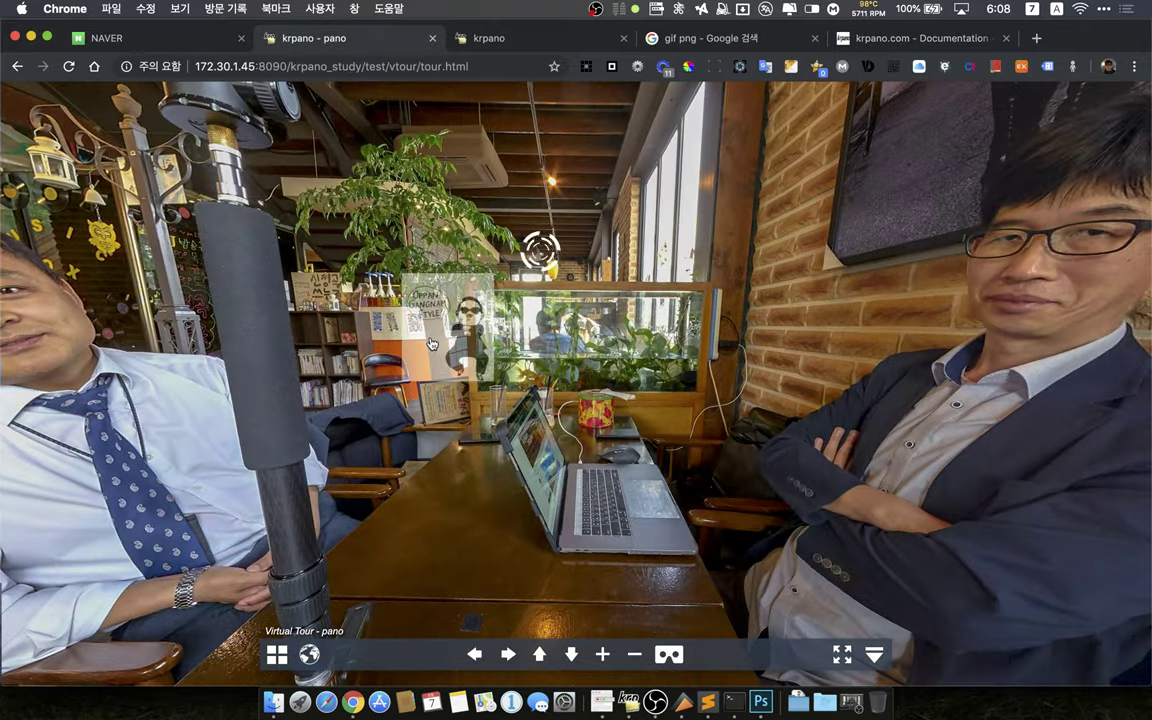
pyautogui.moveTo(395, 434); pyautogui.dragTo(547, 487)
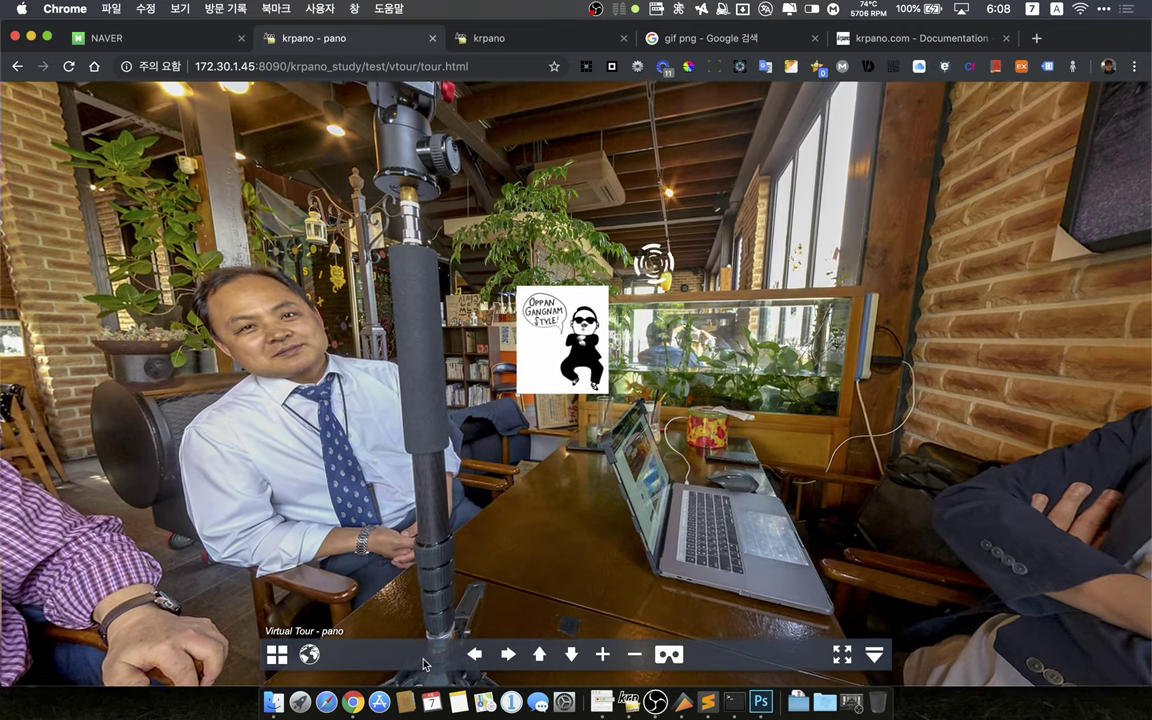
pyautogui.moveTo(381, 593); pyautogui.dragTo(464, 532)
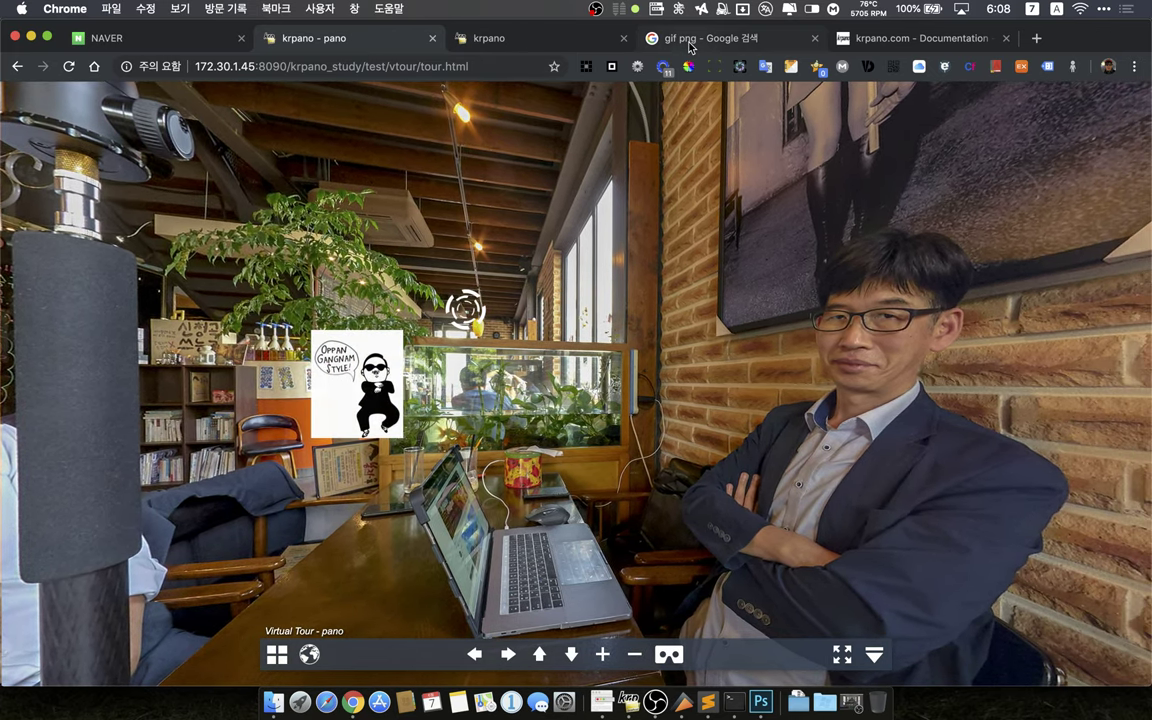
# Return to the krpano documentation tab and open the hotspot element's image hotspot structure
pyautogui.click(689, 40)
pyautogui.hotkey('ctrl', 'Tab')
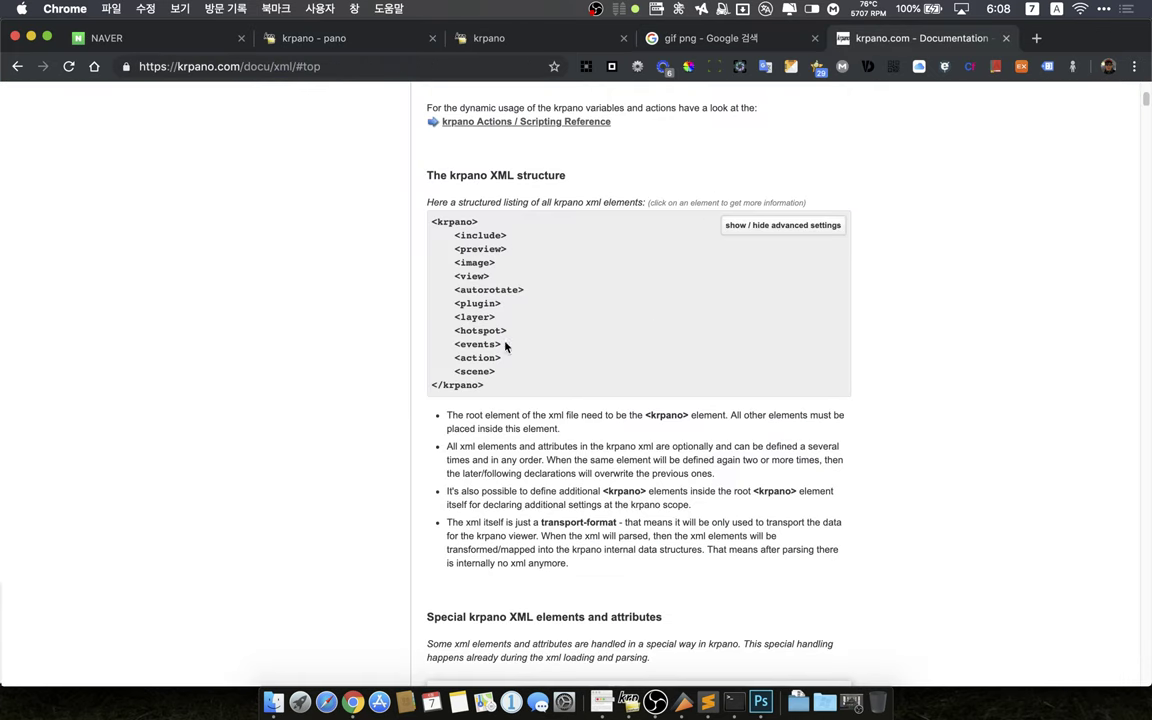
pyautogui.click(477, 335)
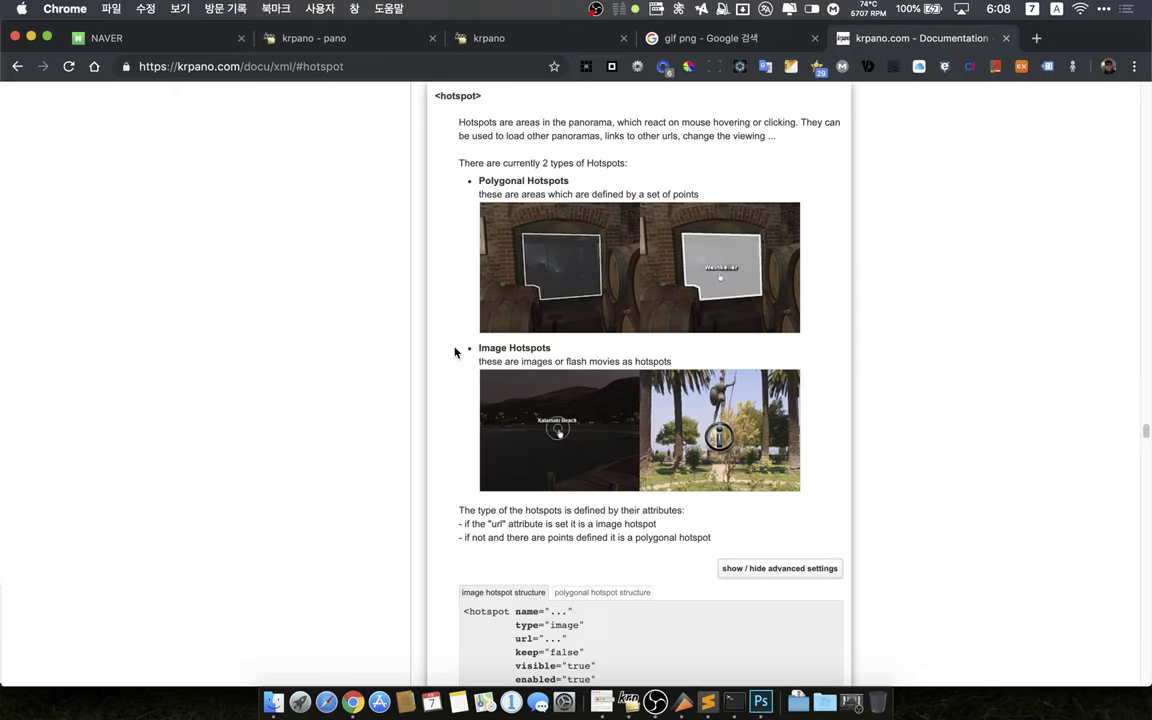
pyautogui.scroll(-3, 455, 350)
pyautogui.scroll(-5, 455, 350)
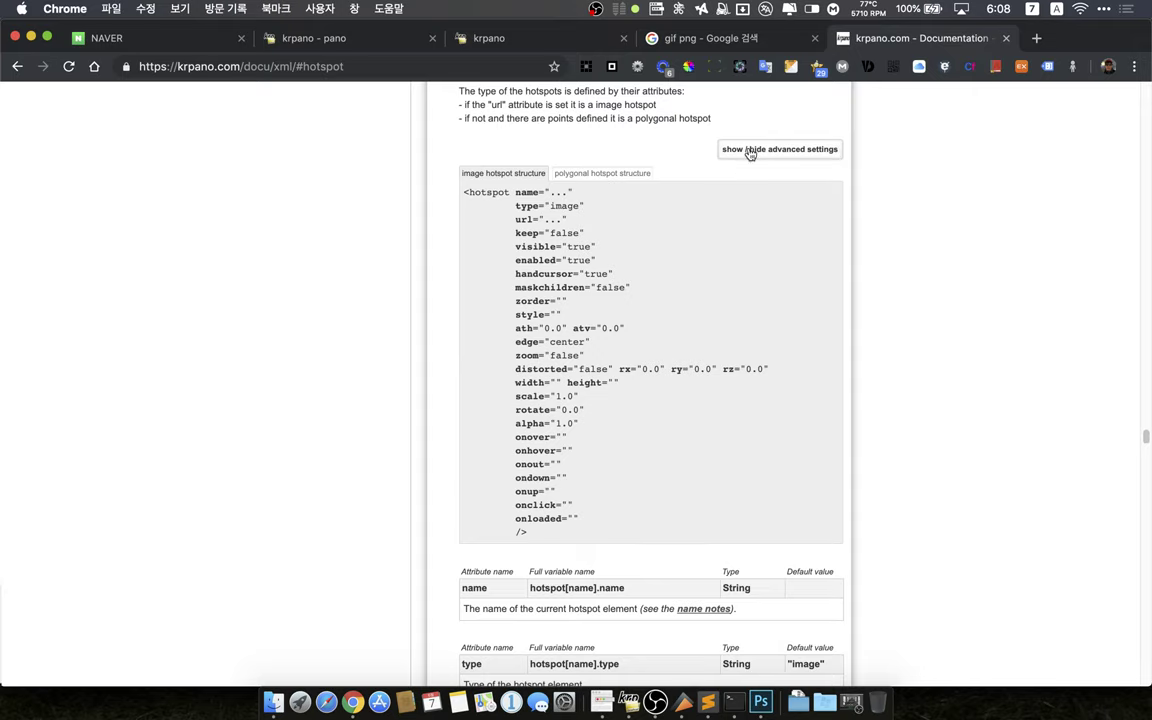
# Show the hotspot element's advanced settings, examine the full attribute list down to onloaded, and return to the krpano tour tab
pyautogui.click(751, 151)
pyautogui.scroll(-1, 662, 262)
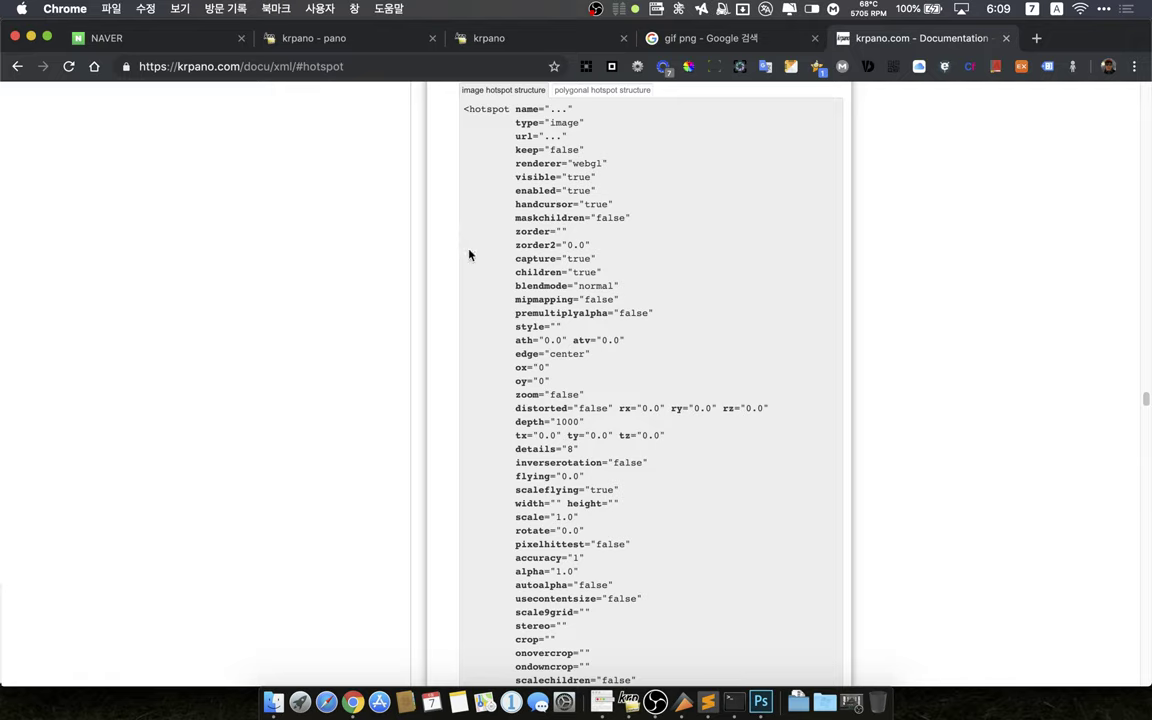
pyautogui.scroll(-1, 469, 247)
pyautogui.scroll(-6, 469, 247)
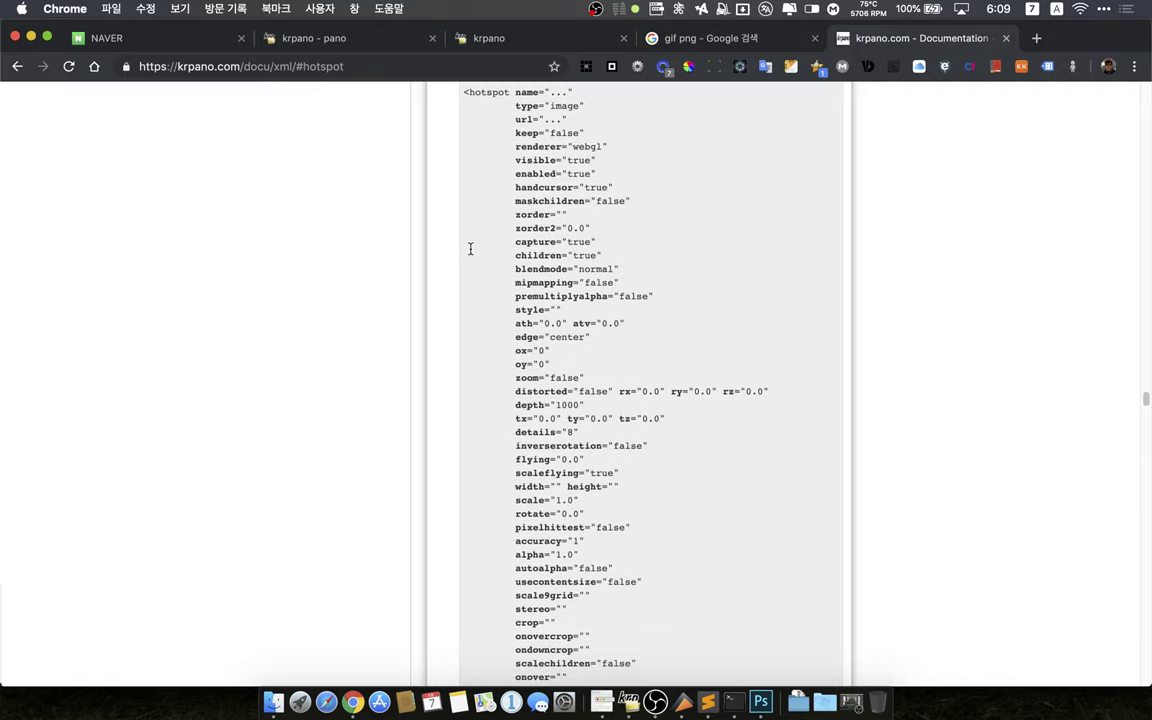
pyautogui.scroll(3, 470, 249)
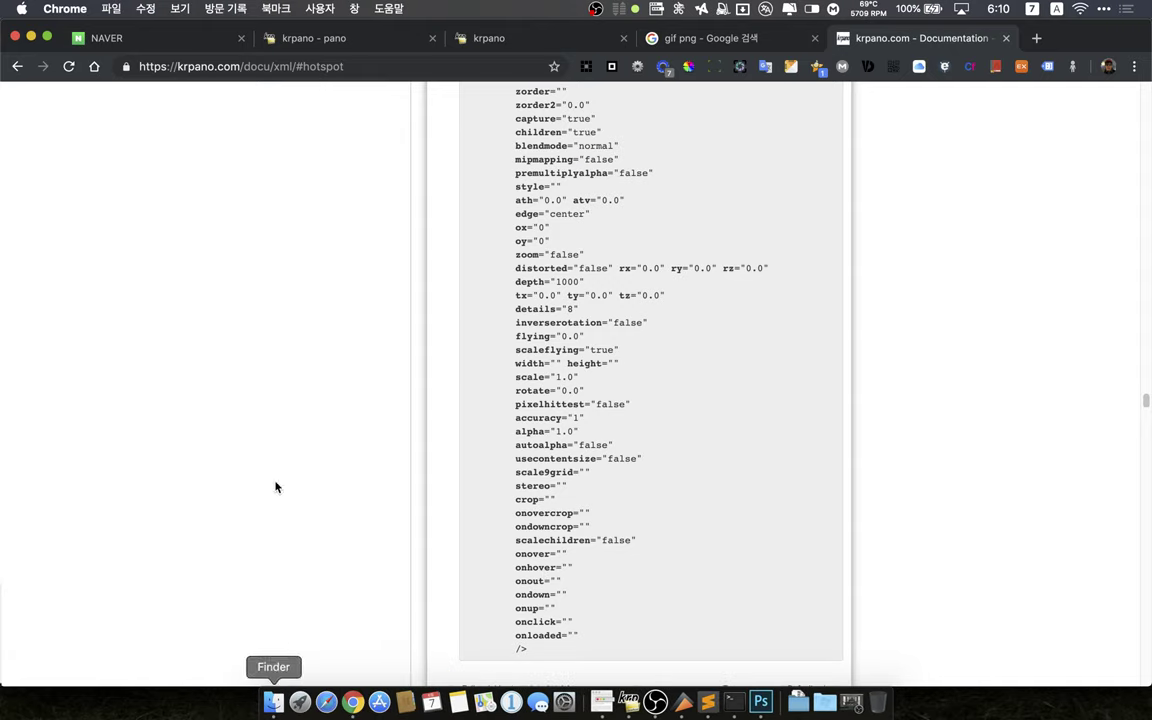
pyautogui.click(320, 38)
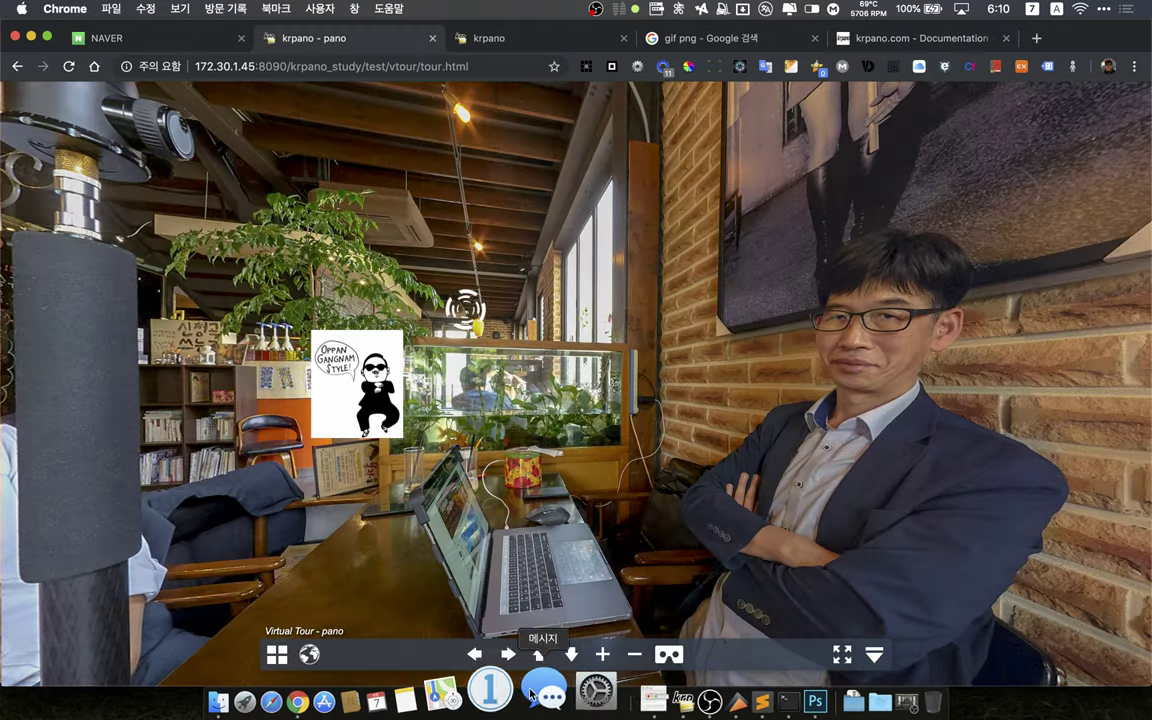
# Pan the panorama away from the spot1 hotspot to view the window side of the café
pyautogui.click(509, 654)
pyautogui.moveTo(513, 652); pyautogui.dragTo(509, 656)
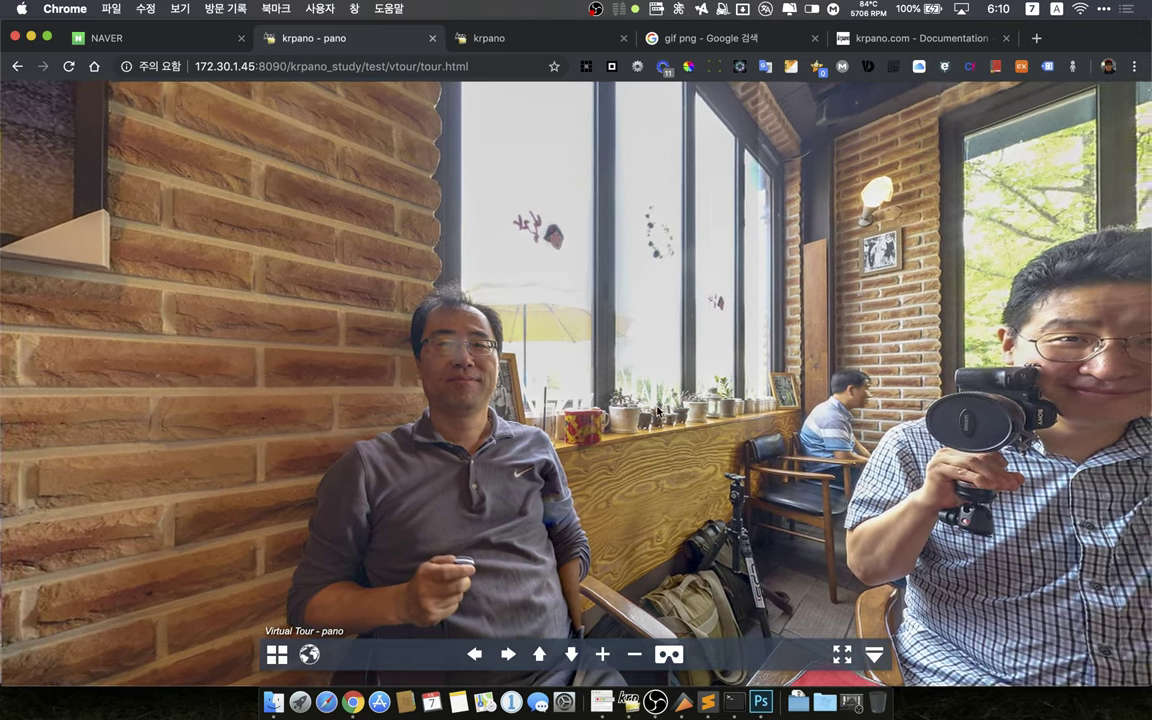
pyautogui.moveTo(657, 410); pyautogui.dragTo(486, 482)
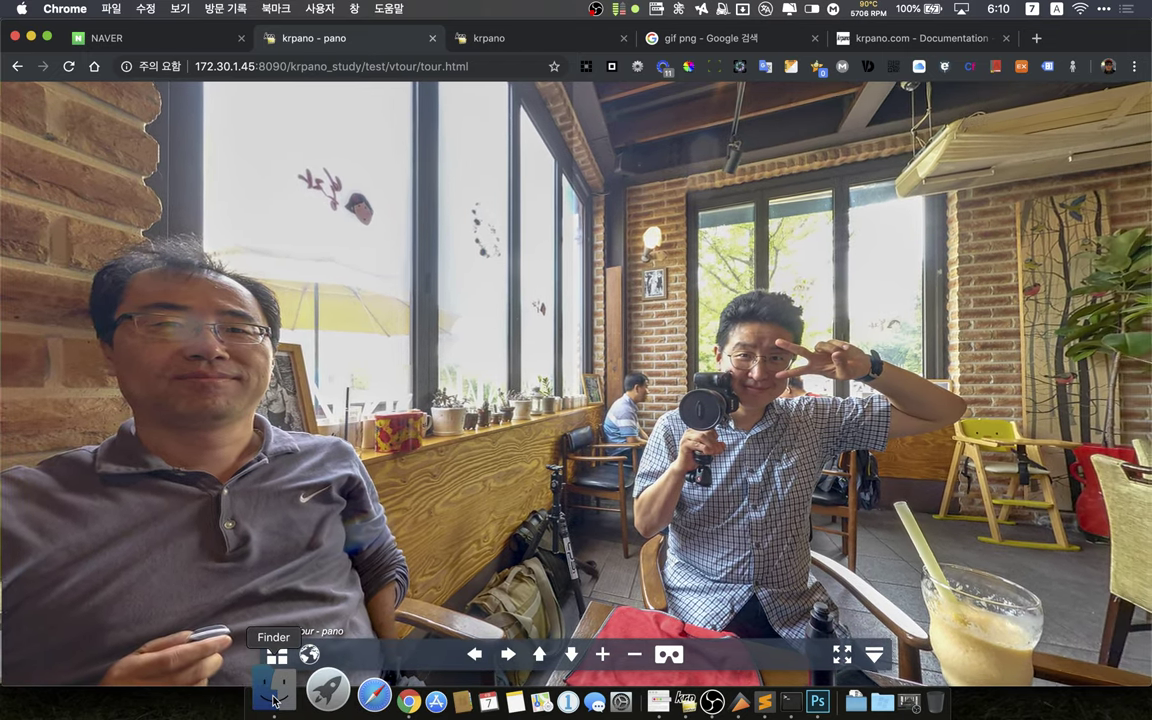
# Switch to Finder, go up to the krpano_study/test folder, preview the source panorama pano.tif, and close the preview
pyautogui.click(274, 700)
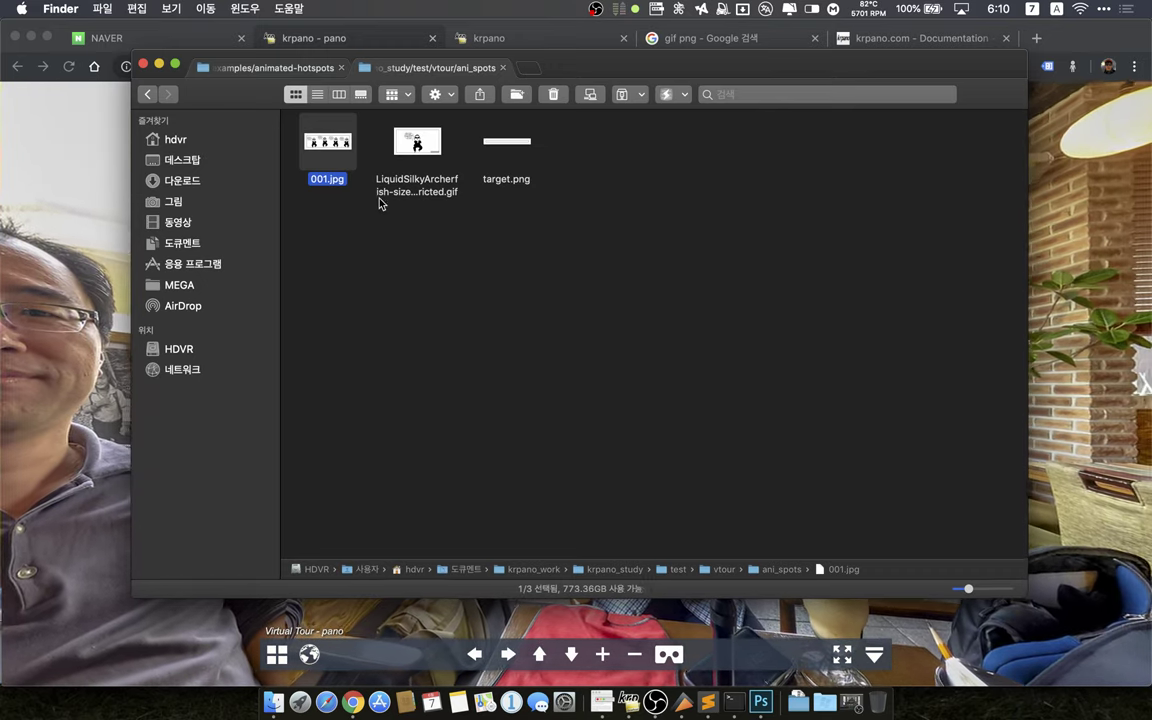
pyautogui.click(146, 95)
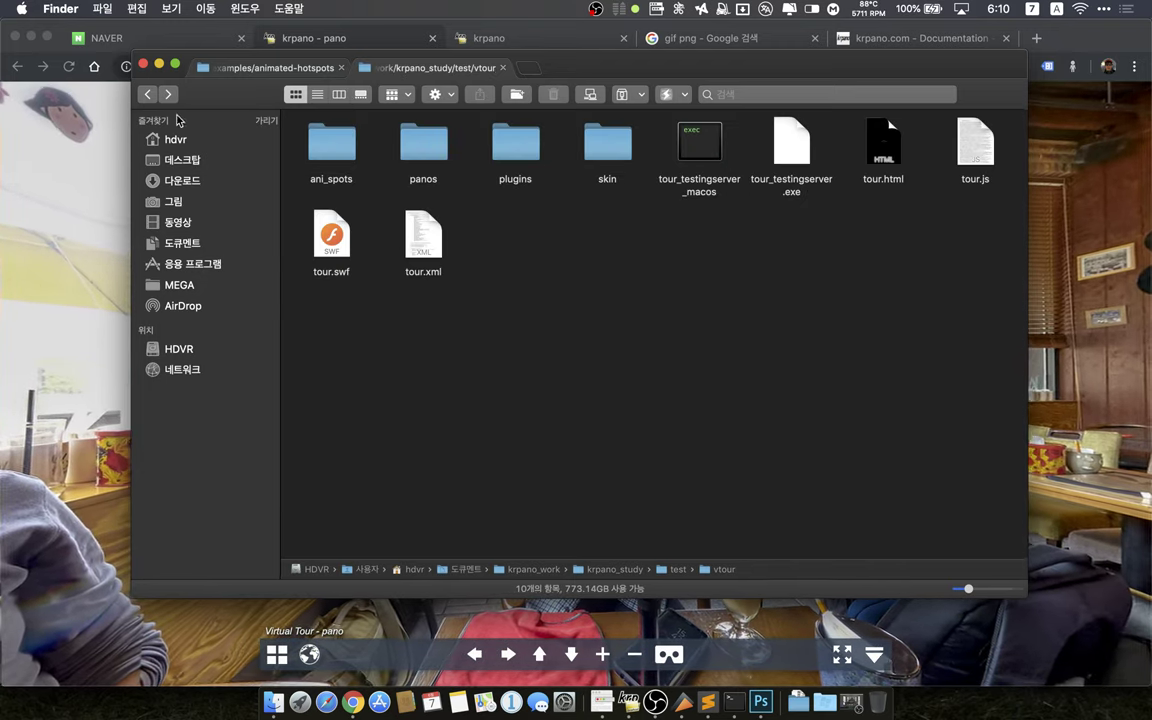
pyautogui.click(146, 94)
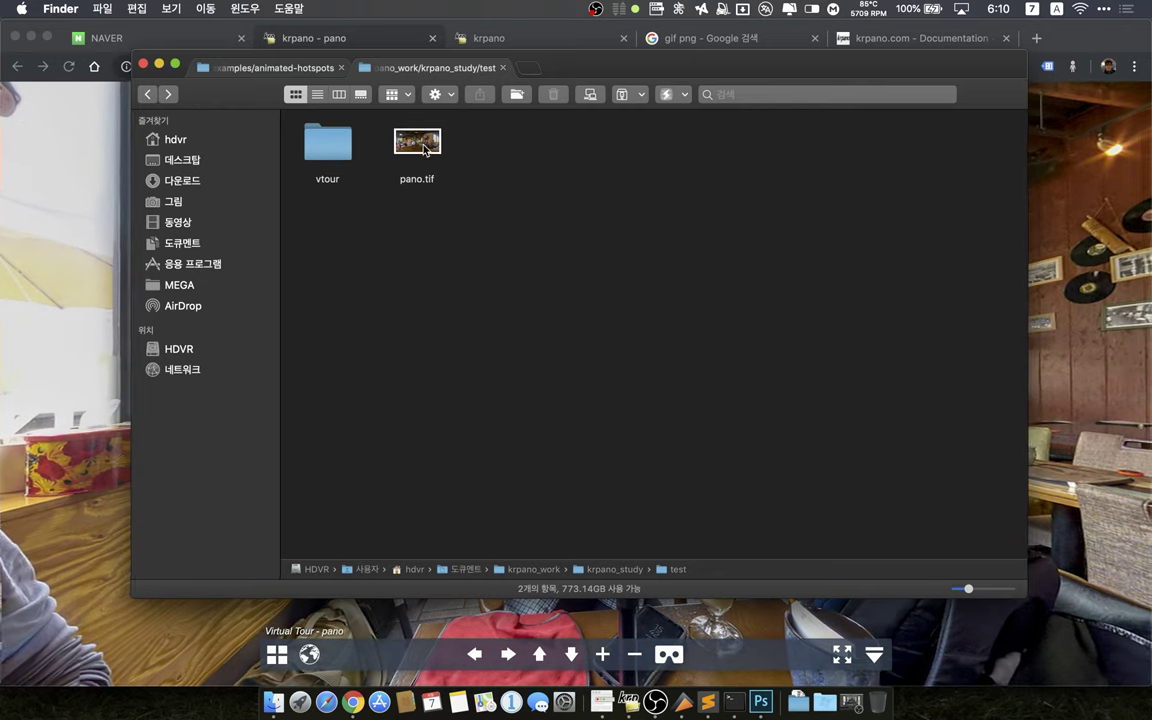
pyautogui.click(418, 148)
pyautogui.press('space')
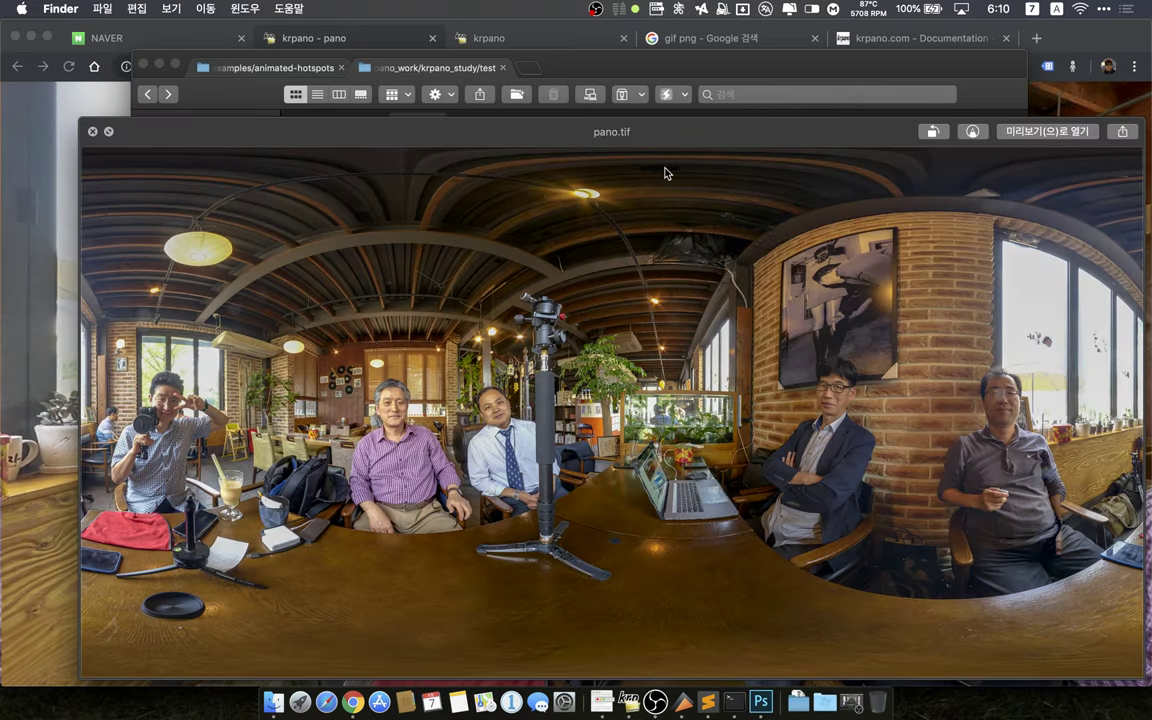
pyautogui.moveTo(692, 141); pyautogui.dragTo(648, 77)
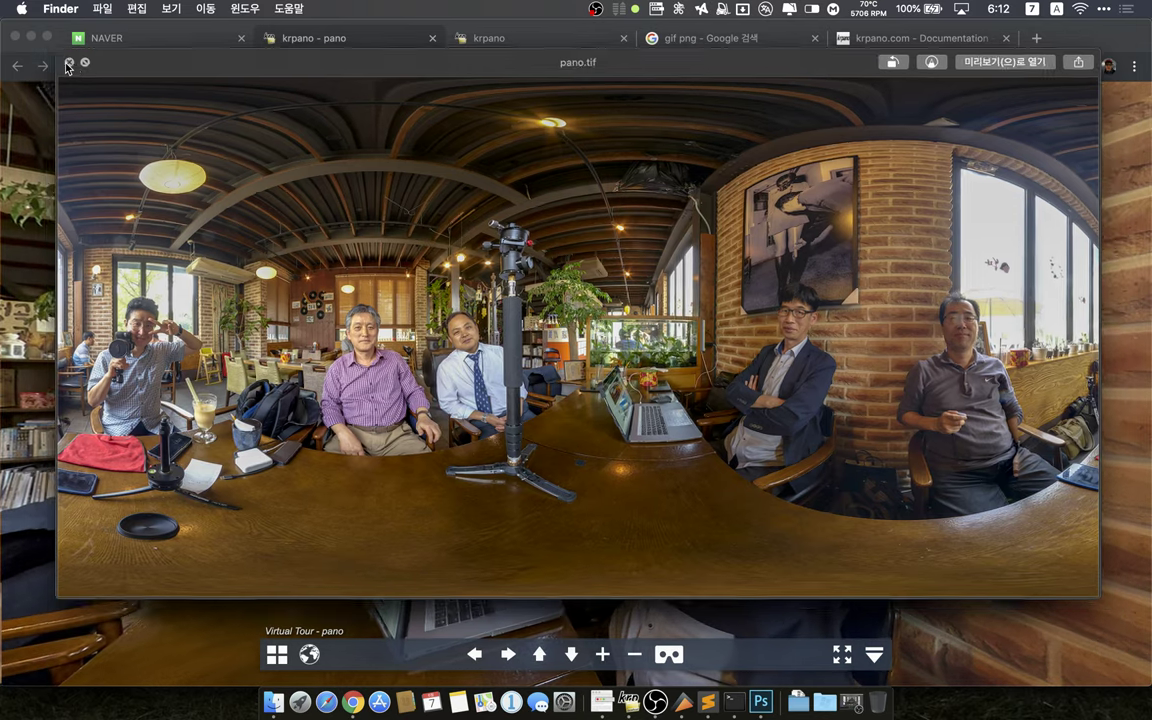
pyautogui.click(62, 60)
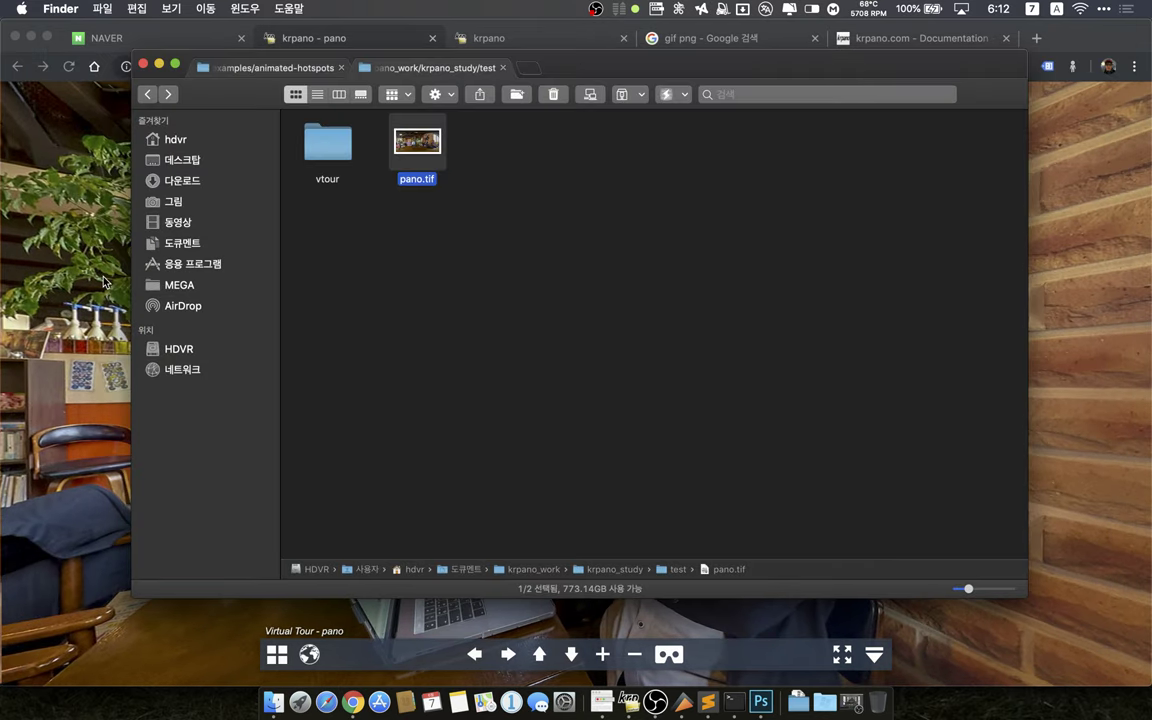
# Return to the krpano tour in Chrome and look around the panorama on both sides of the two animated hotspots
pyautogui.click(104, 283)
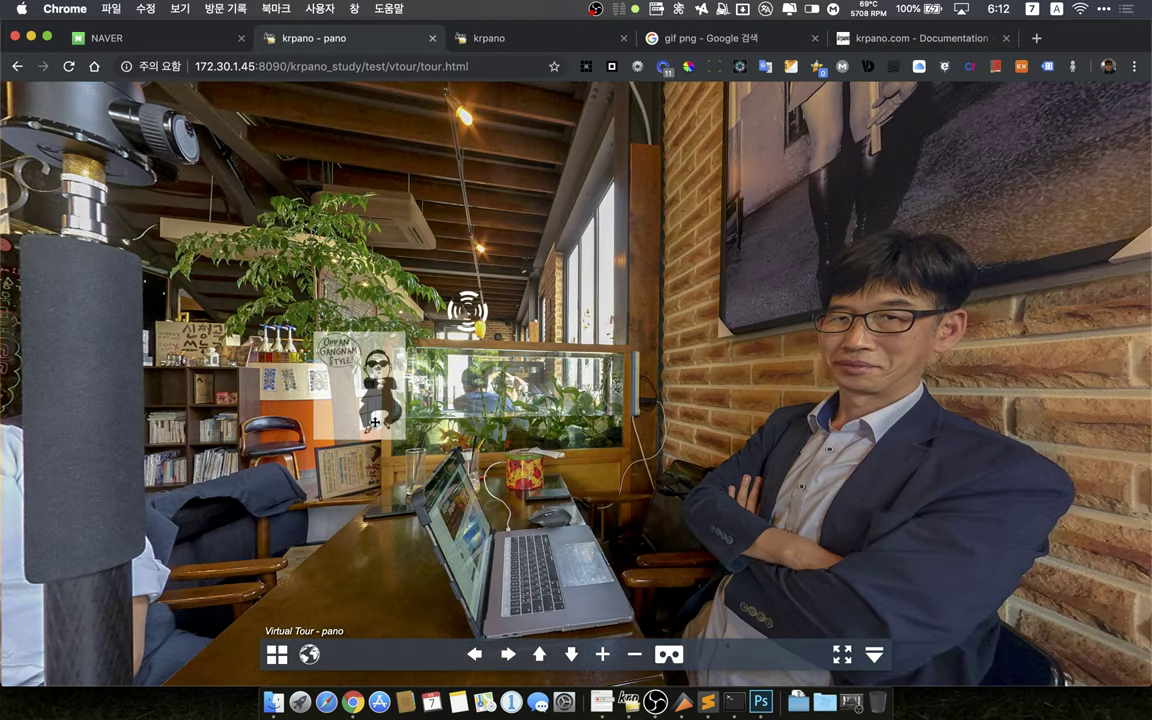
pyautogui.moveTo(375, 422); pyautogui.dragTo(331, 486)
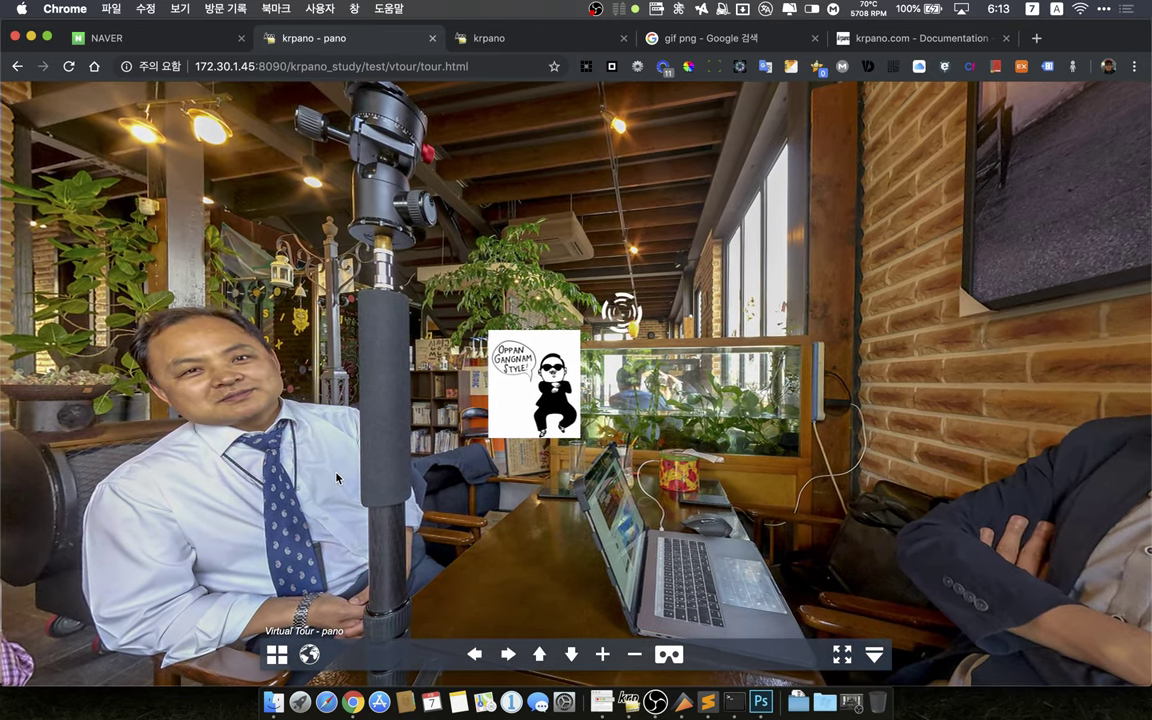
pyautogui.moveTo(110, 415); pyautogui.dragTo(567, 421)
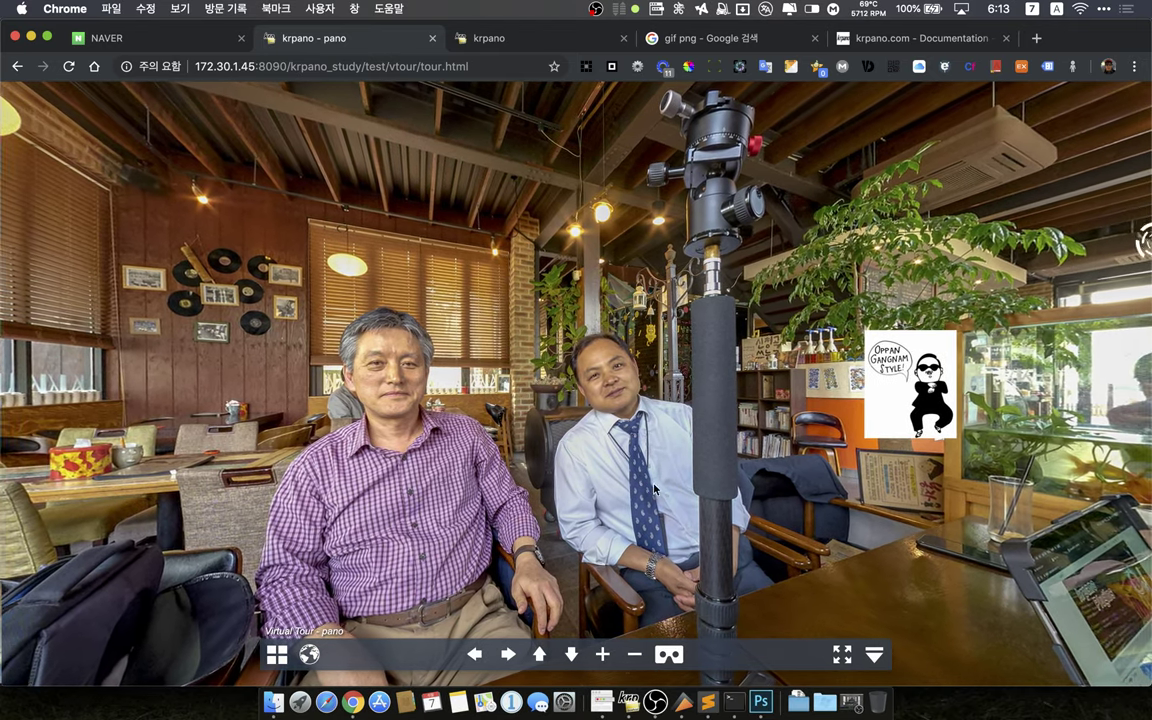
pyautogui.moveTo(654, 488); pyautogui.dragTo(566, 470)
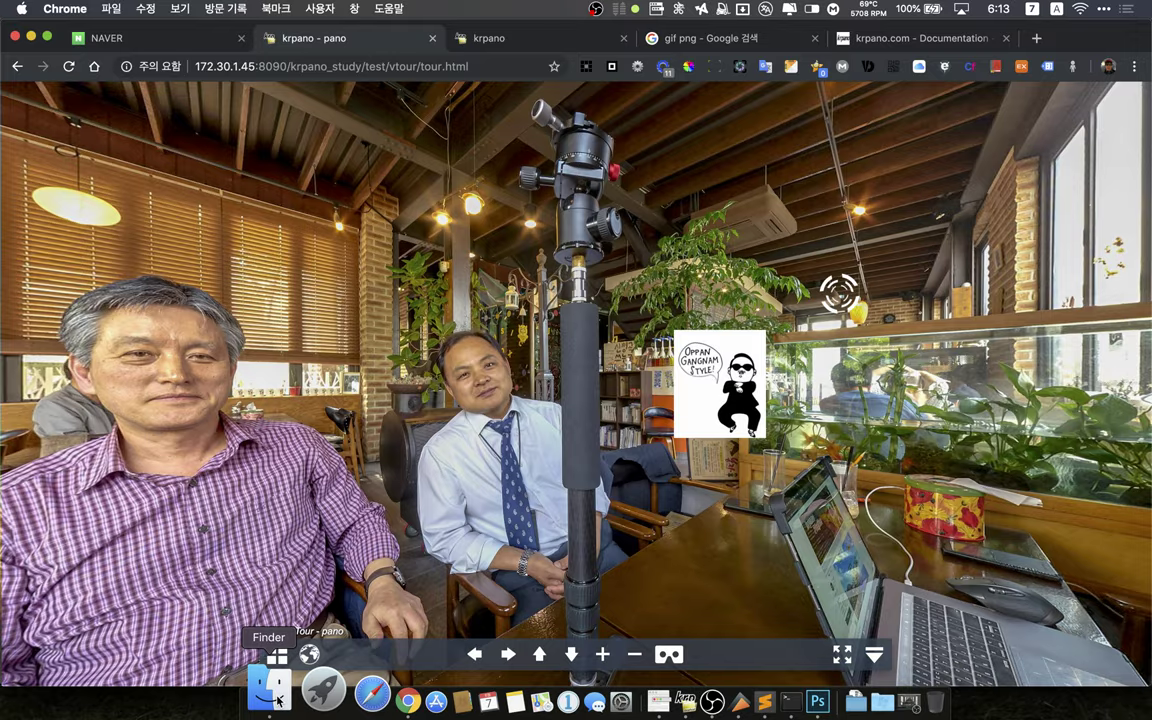
# Open the Applications folder in a new Finder tab and select krpano Tools.app inside the krpano_tools folder
pyautogui.click(279, 700)
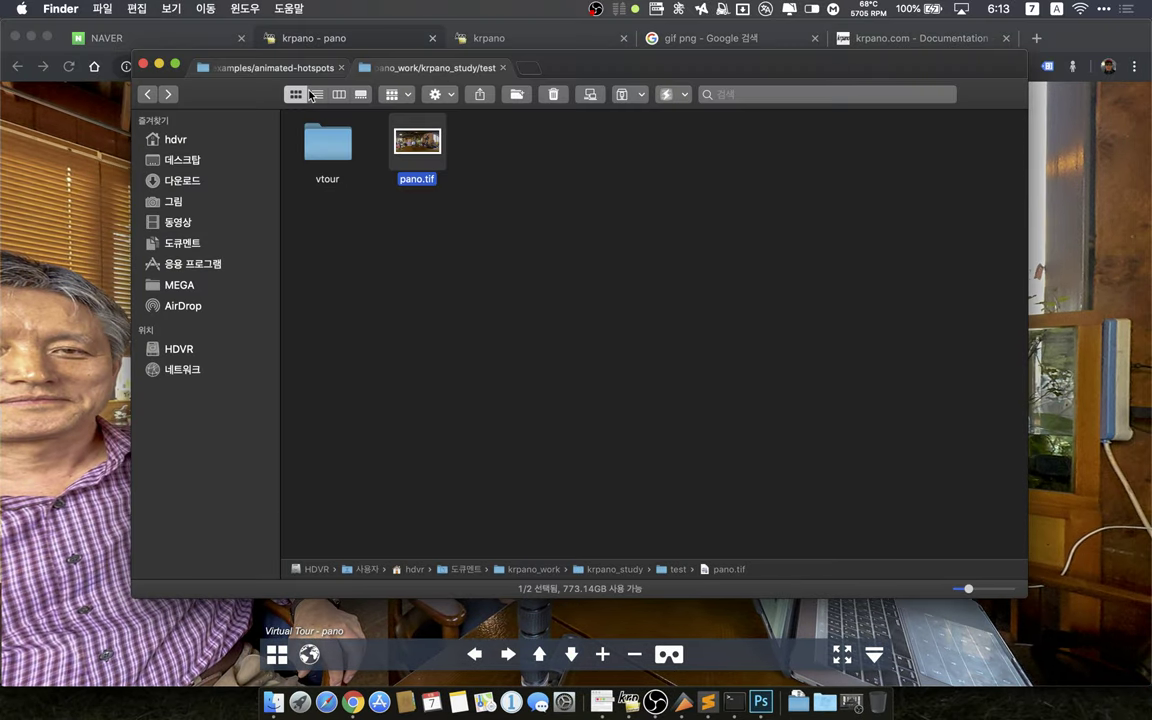
pyautogui.click(254, 67)
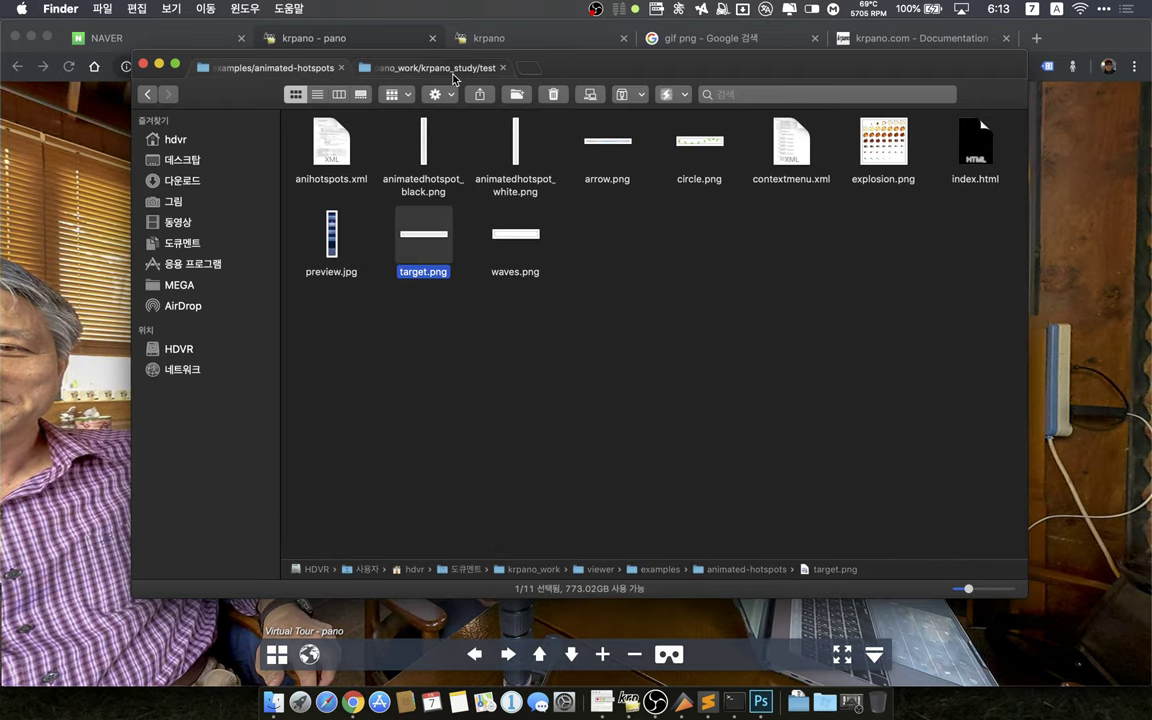
pyautogui.click(434, 70)
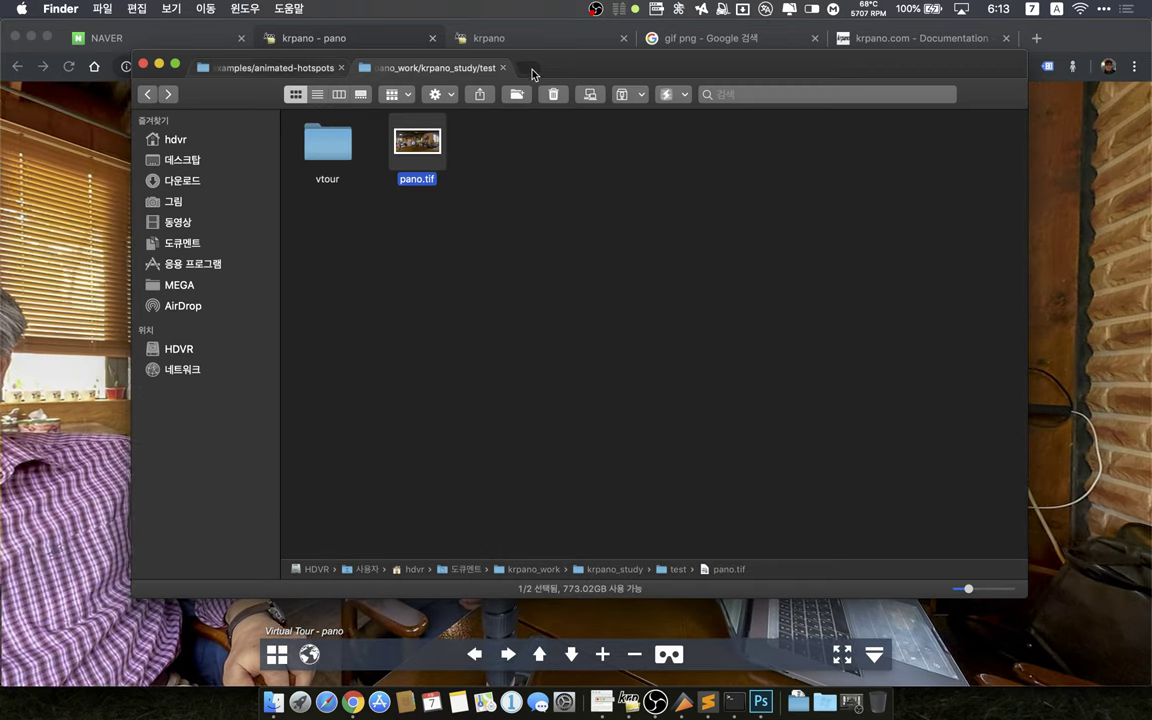
pyautogui.click(532, 68)
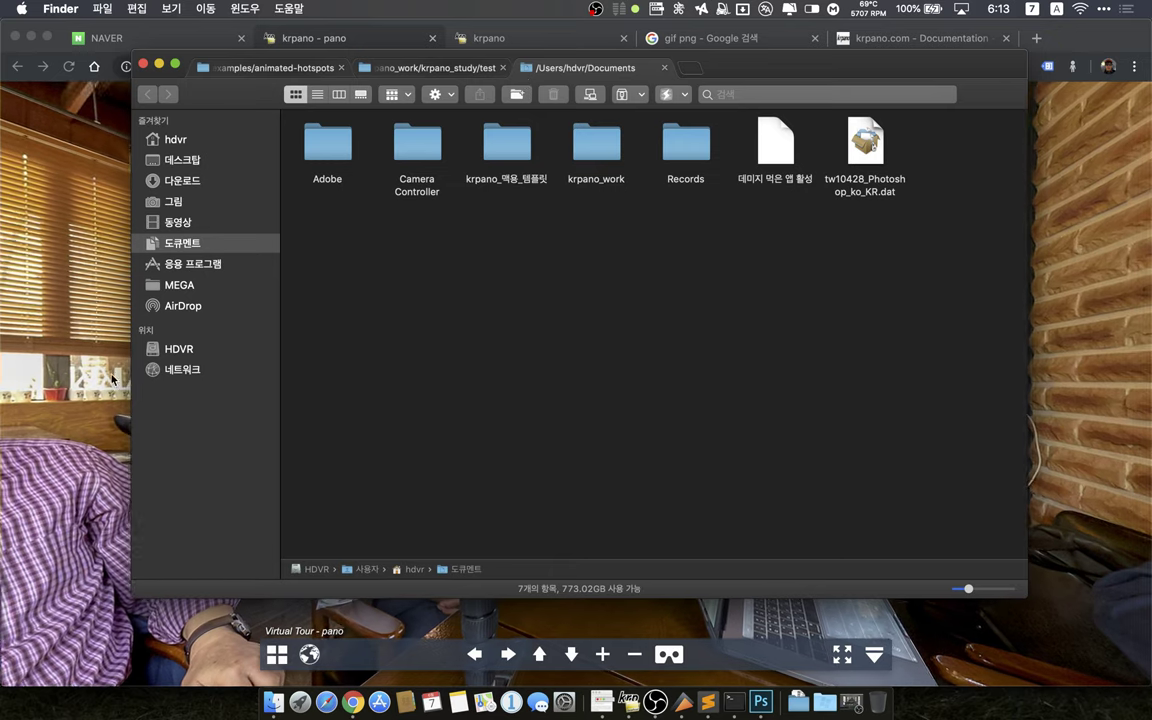
pyautogui.click(203, 266)
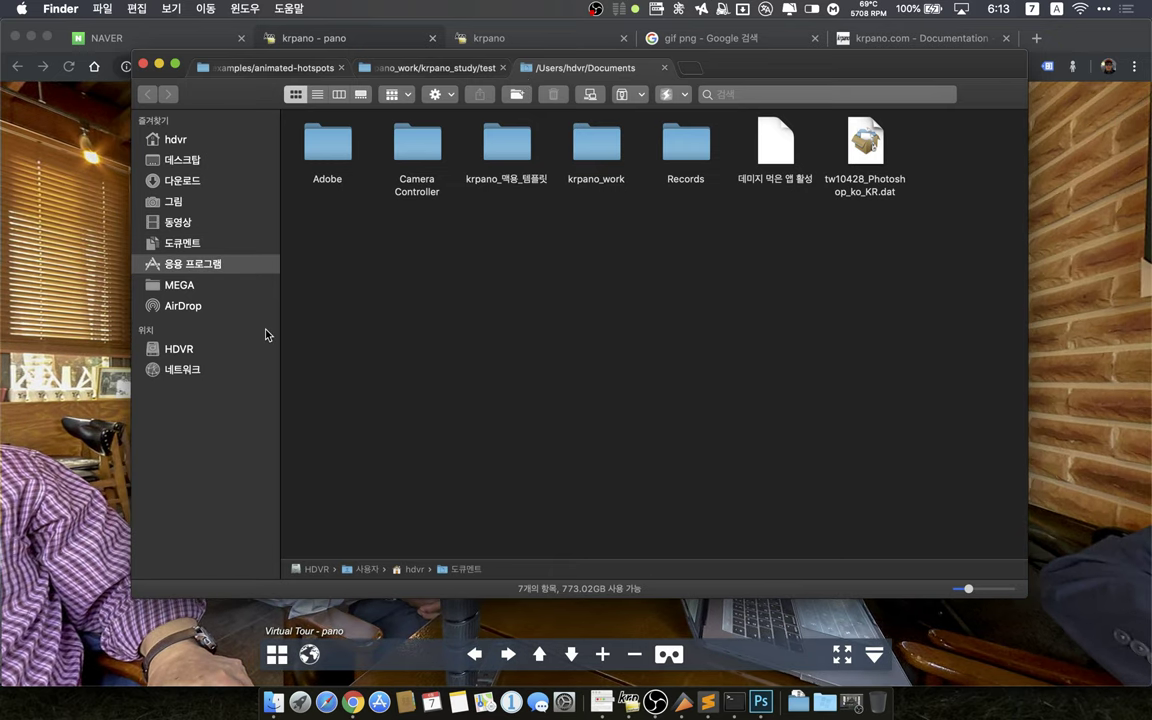
pyautogui.scroll(-10, 335, 376)
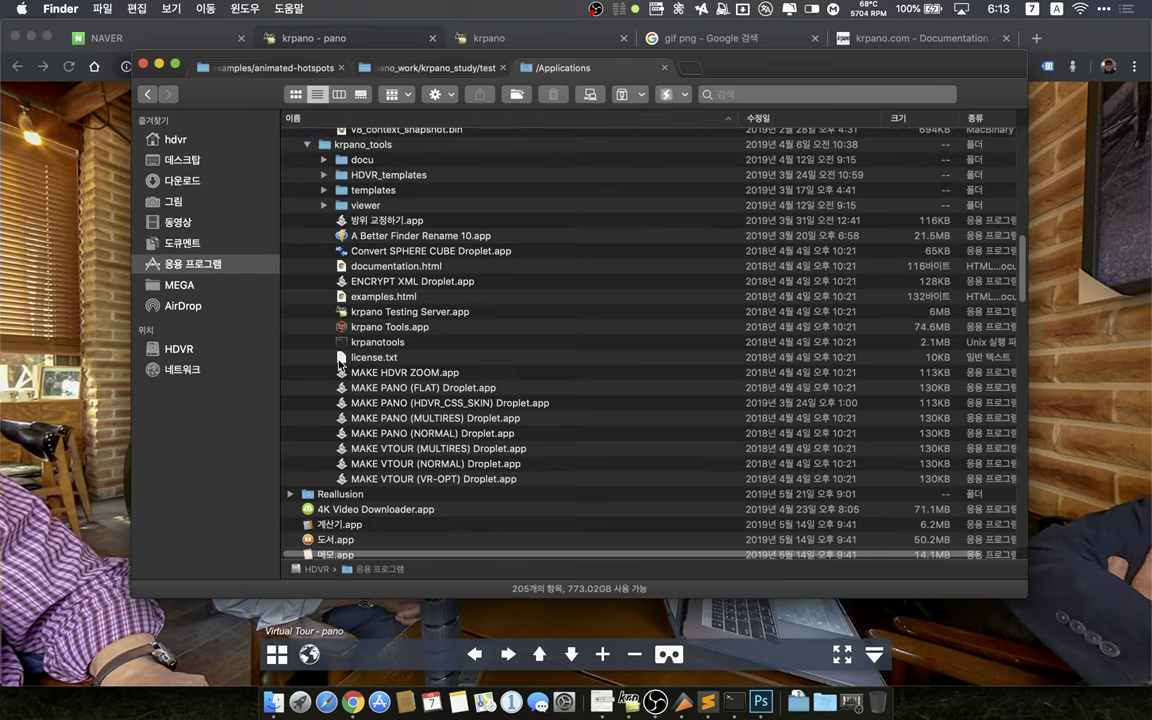
pyautogui.click(354, 331)
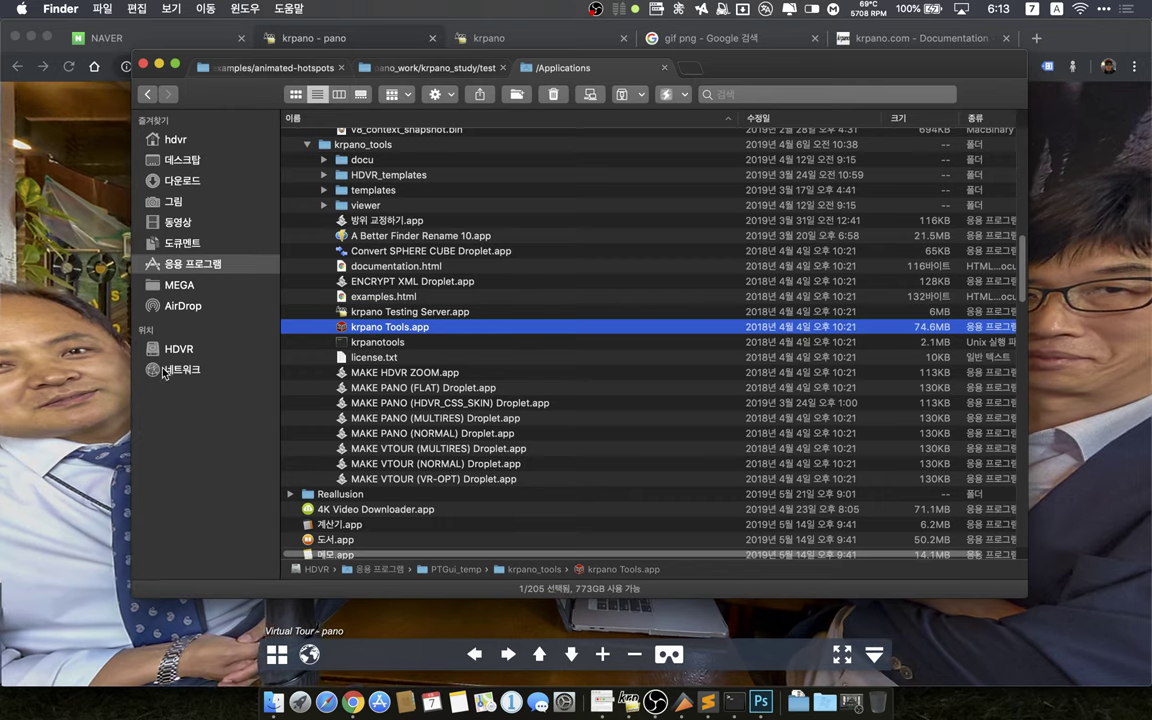
# Go back to the krpano tour in Chrome and pan the scene around the Gangnam Style hotspot
pyautogui.click(69, 354)
pyautogui.moveTo(483, 450); pyautogui.dragTo(663, 462)
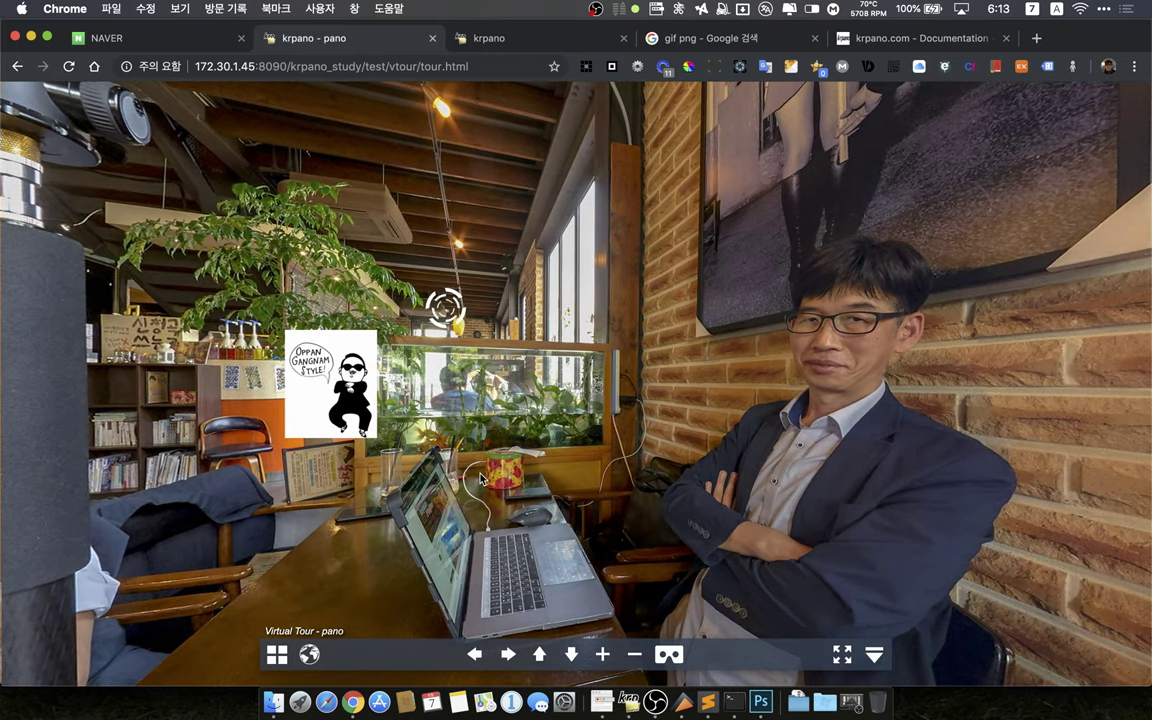
pyautogui.moveTo(662, 462); pyautogui.dragTo(597, 477)
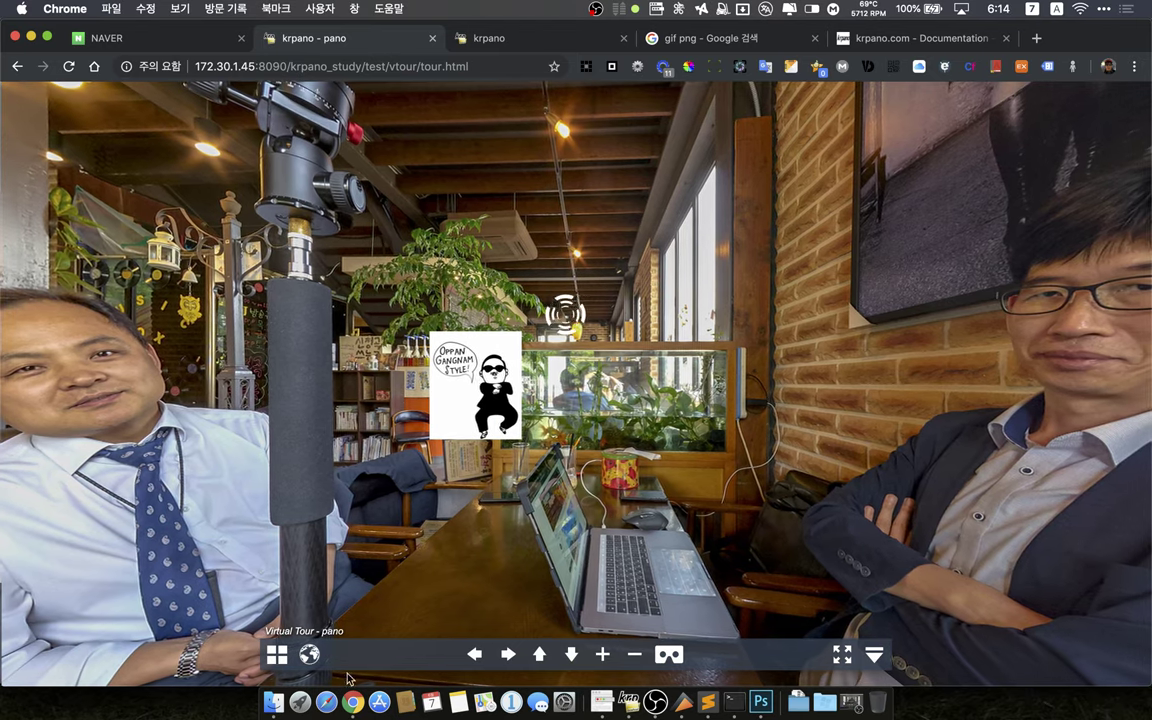
# Switch to Finder and open the viewer folder inside krpano_tools
pyautogui.click(283, 698)
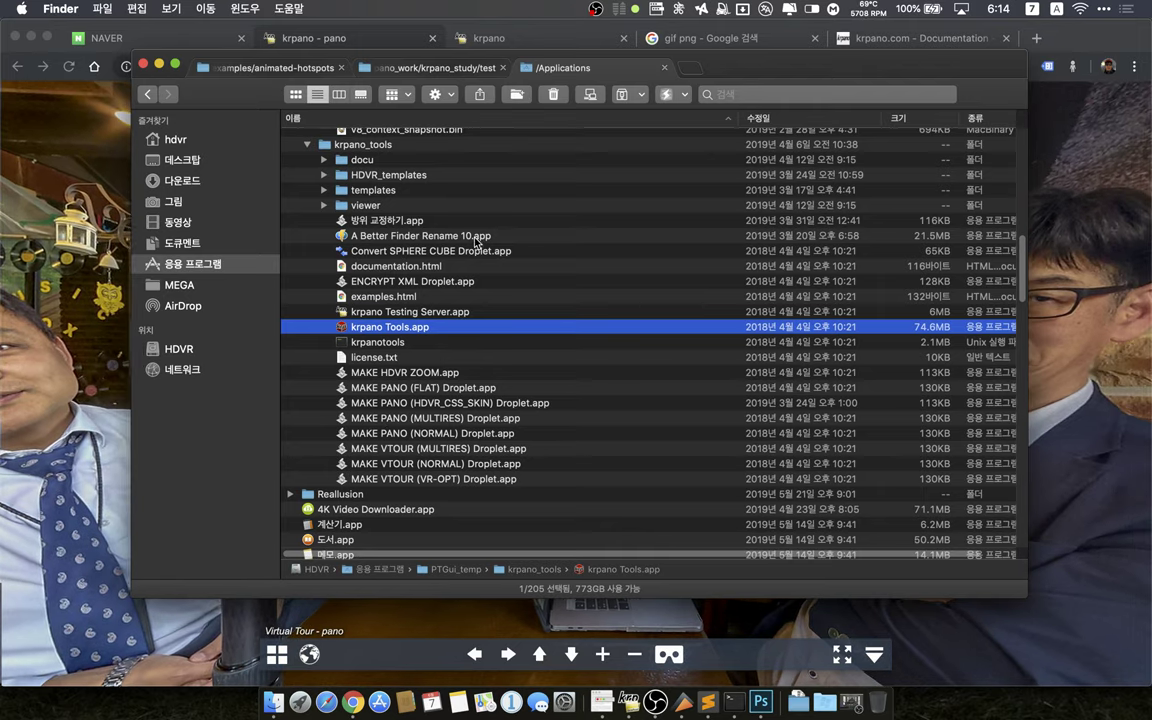
pyautogui.click(352, 208)
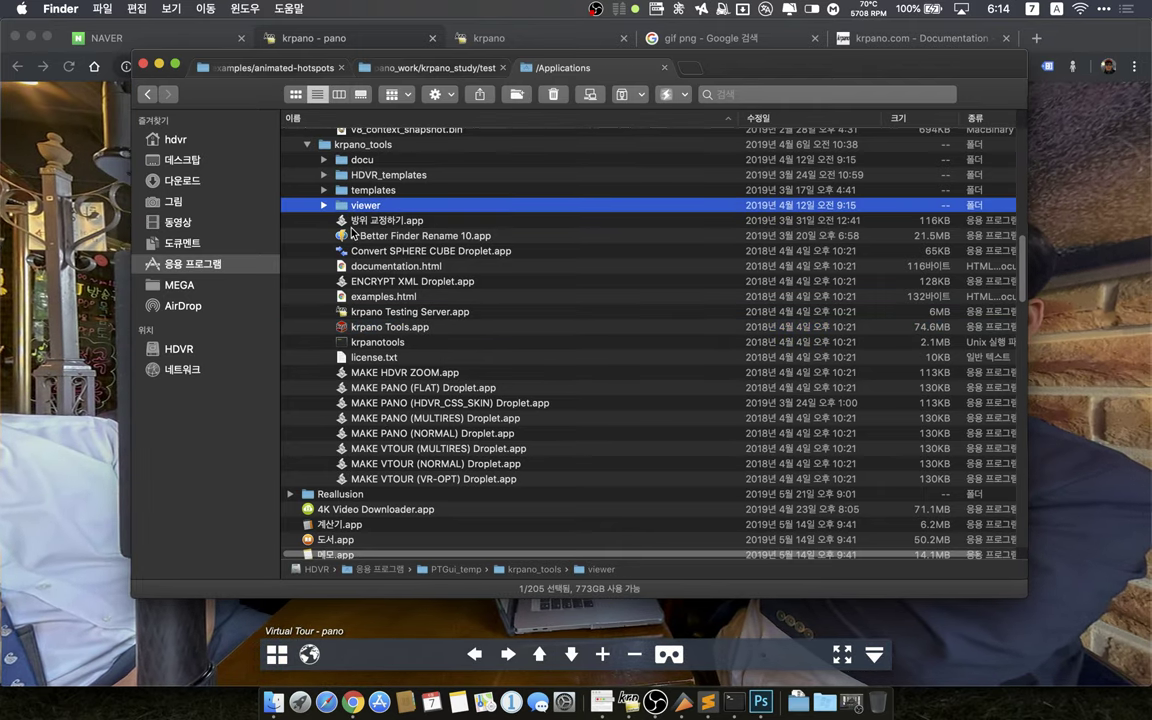
pyautogui.doubleClick(352, 208)
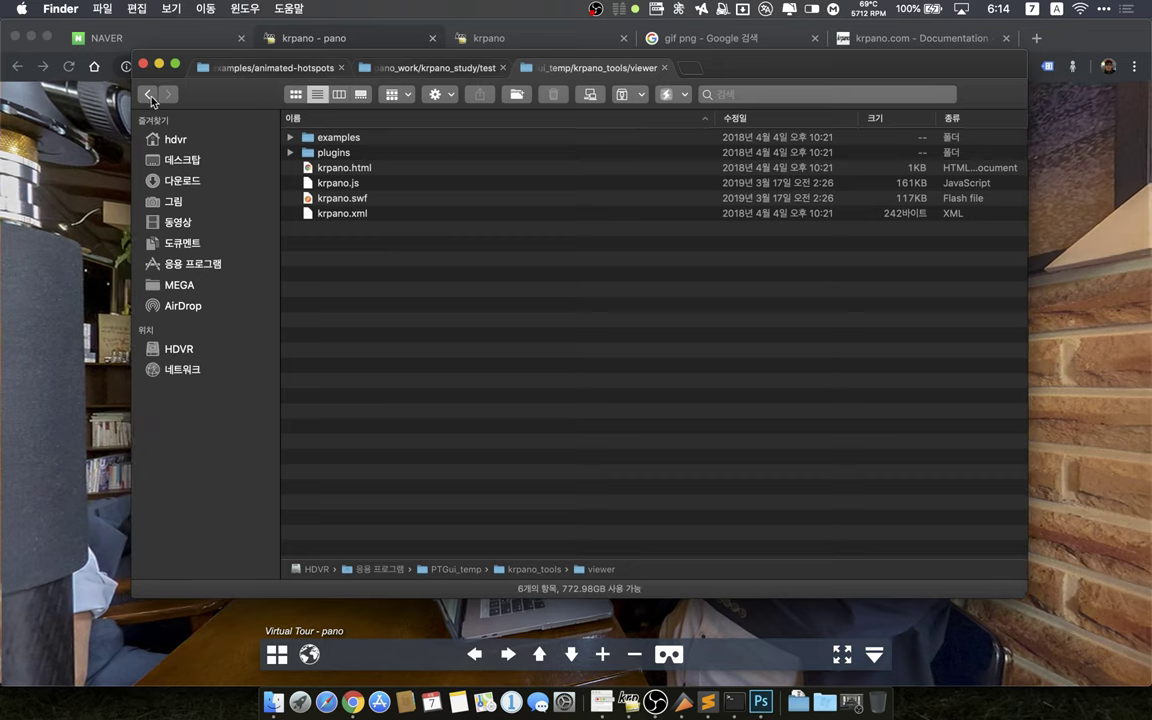
# Return to the Applications folder, locate krpano_tools, and open its templates folder
pyautogui.press('super+shift+a')
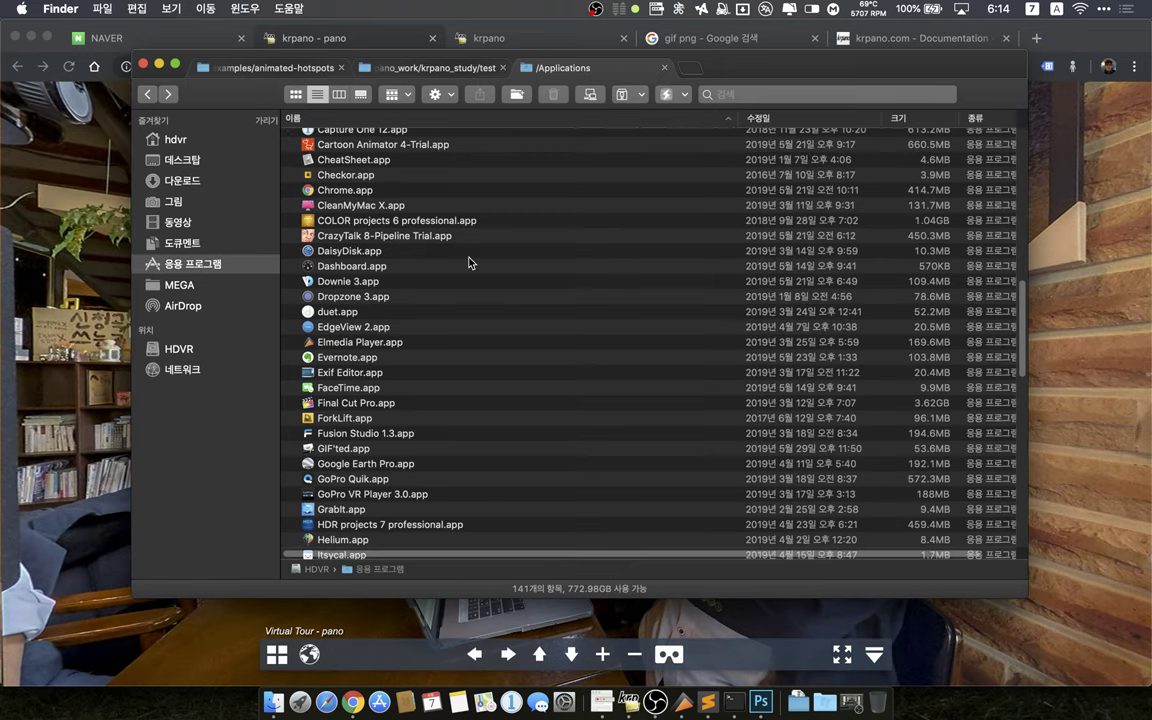
pyautogui.scroll(-10, 422, 231)
pyautogui.scroll(3, 465, 290)
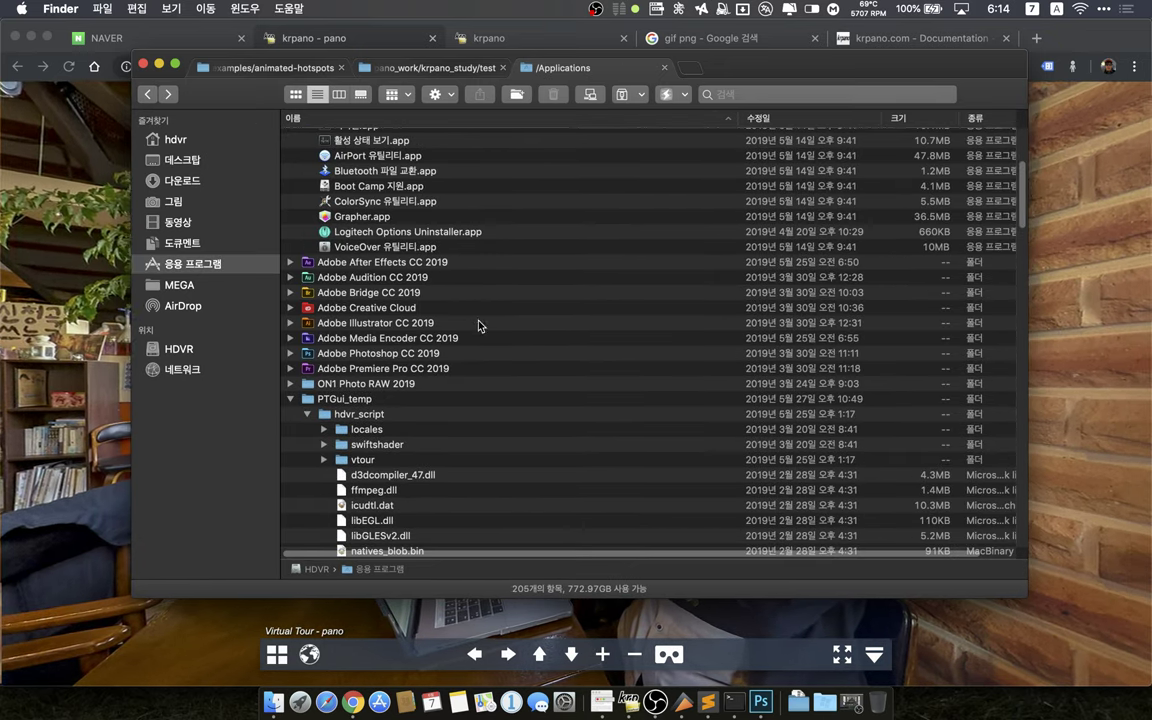
pyautogui.scroll(-1, 462, 385)
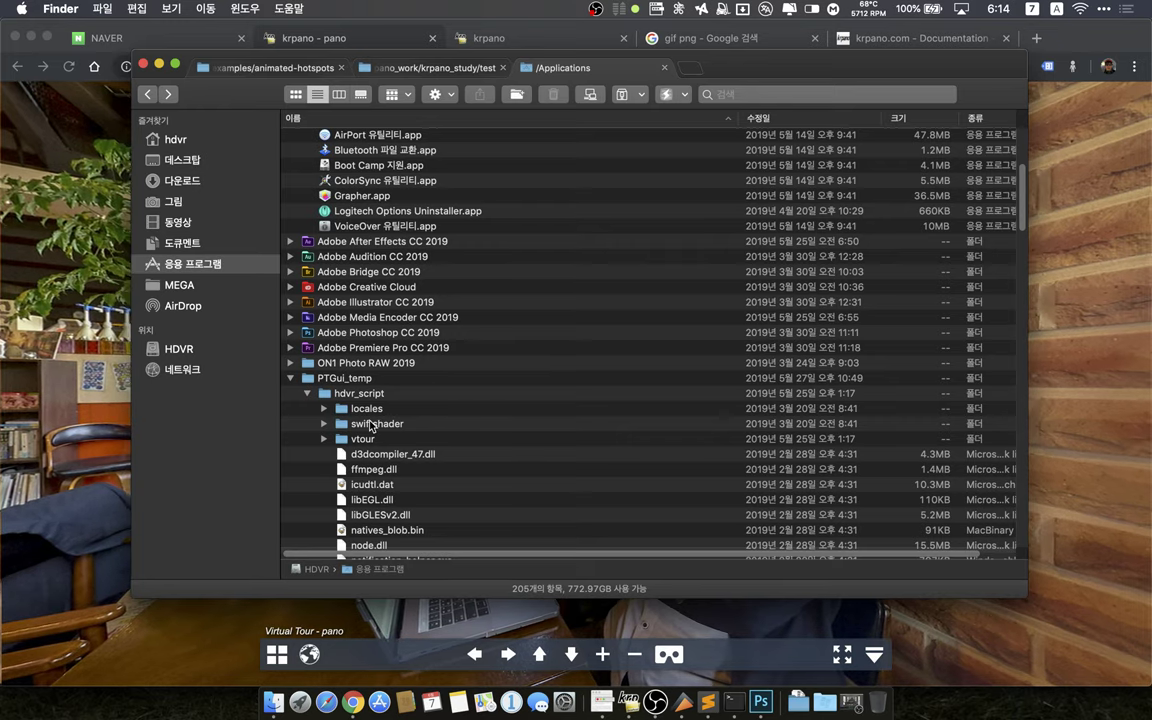
pyautogui.scroll(-4, 376, 455)
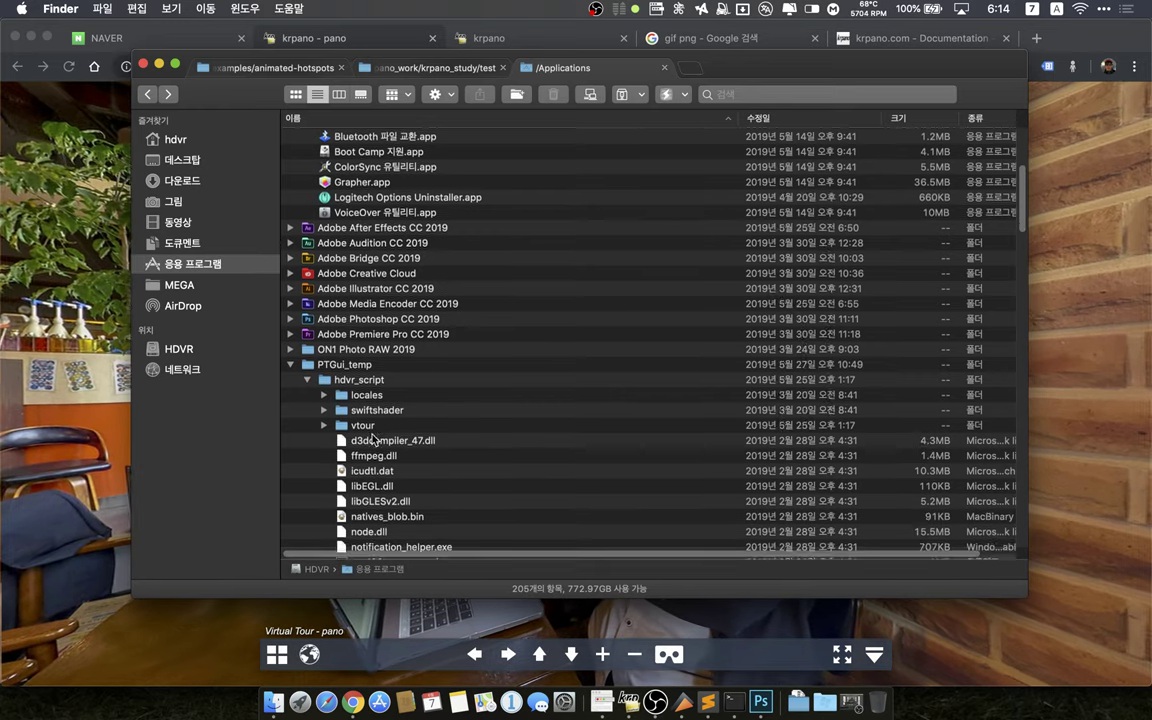
pyautogui.scroll(-5, 372, 438)
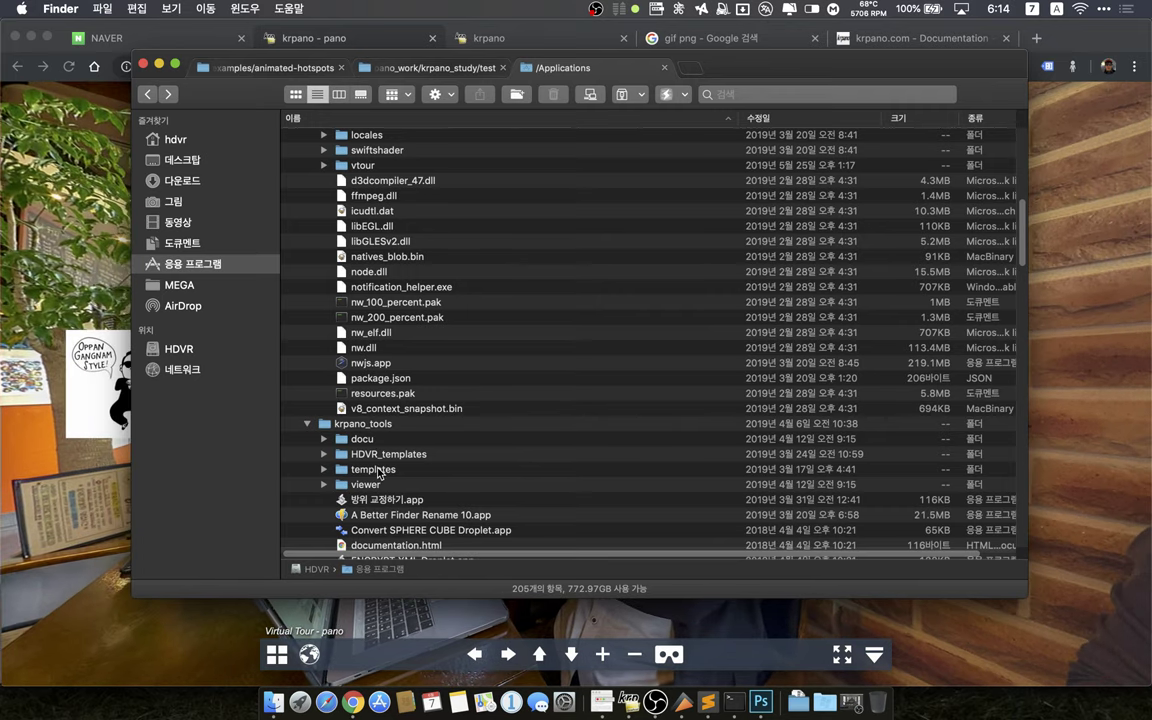
pyautogui.click(398, 458)
pyautogui.click(382, 471)
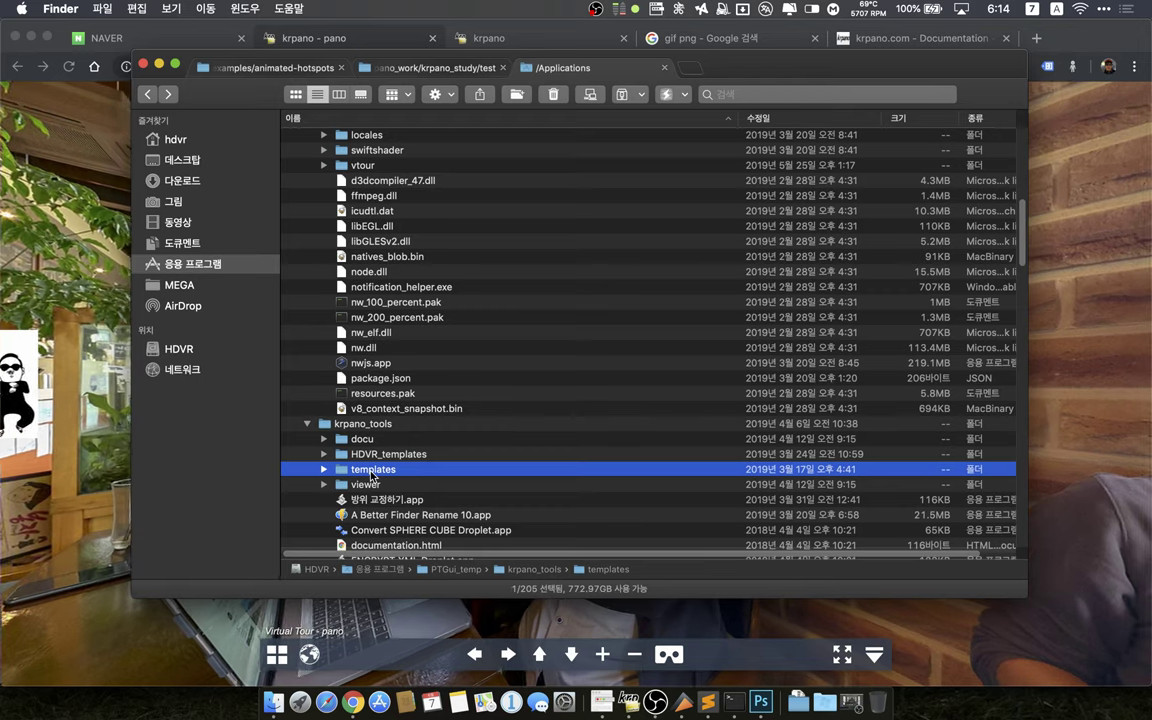
pyautogui.doubleClick(371, 476)
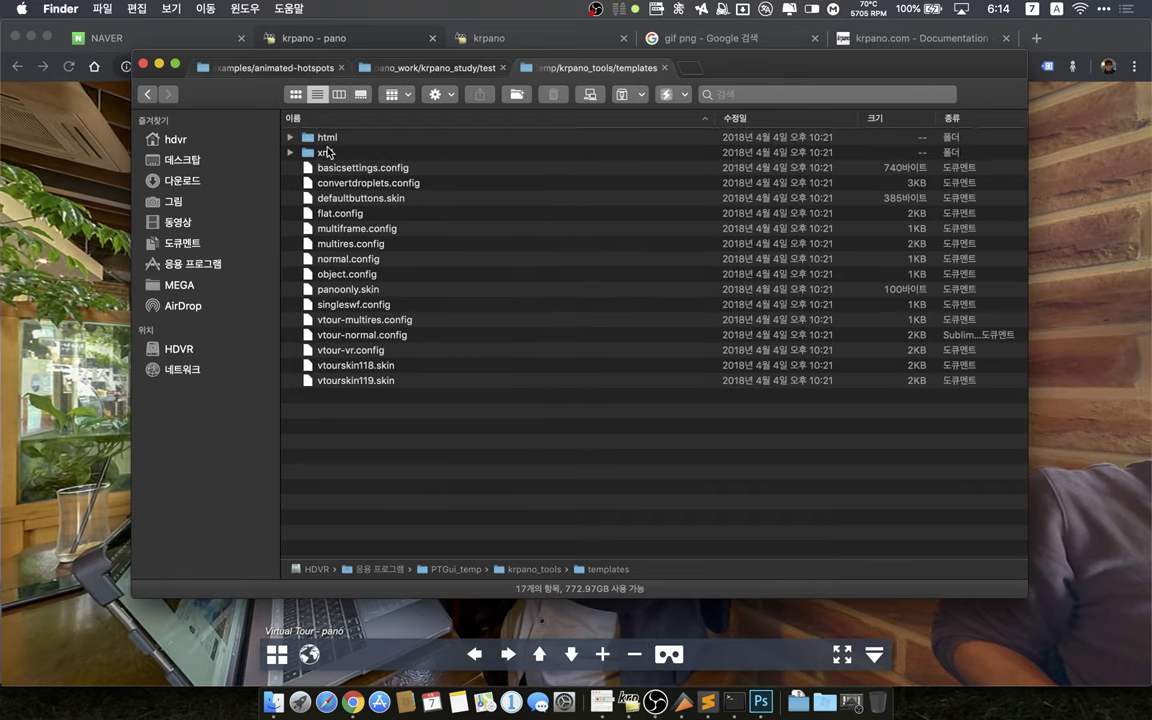
# Open the html templates folder, select tour_editor.html, and switch to the examples/animated-hotspots folder
pyautogui.click(325, 152)
pyautogui.click(321, 140)
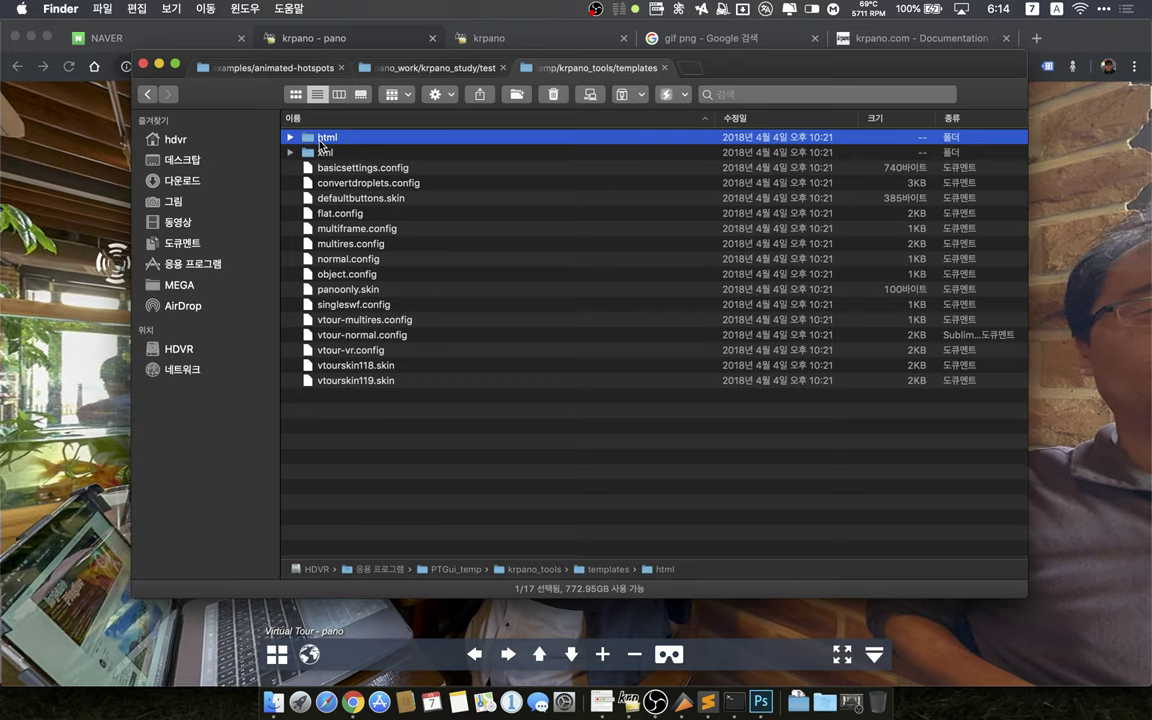
pyautogui.doubleClick(321, 140)
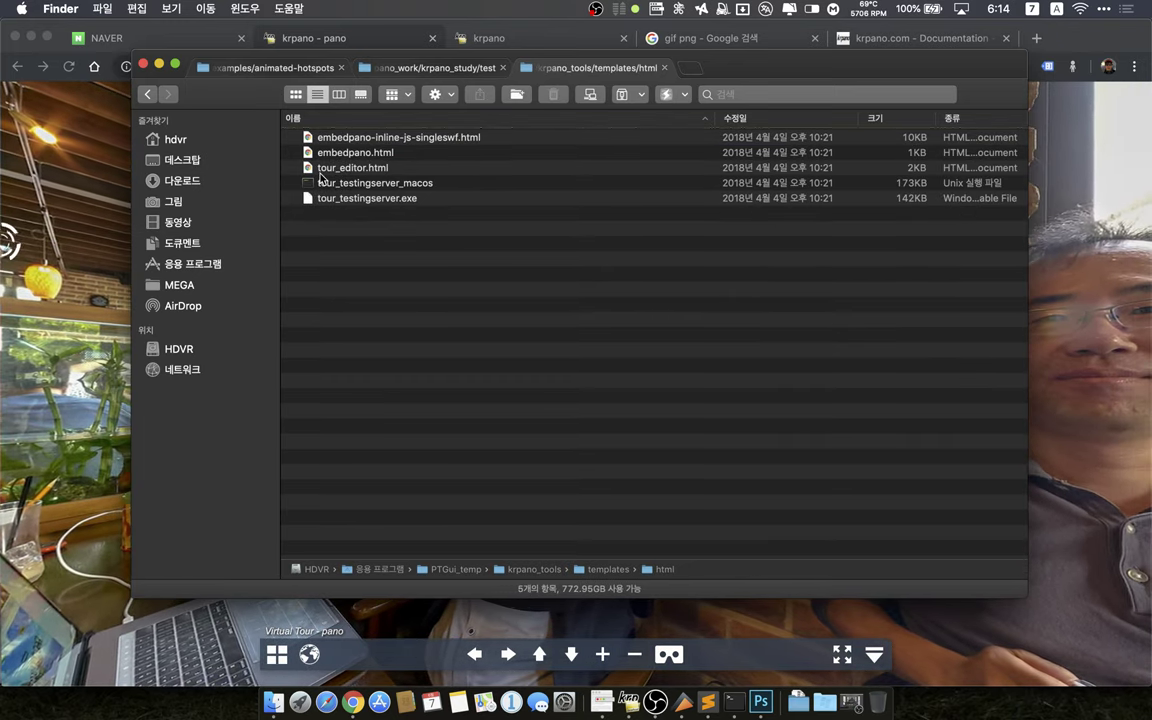
pyautogui.click(322, 169)
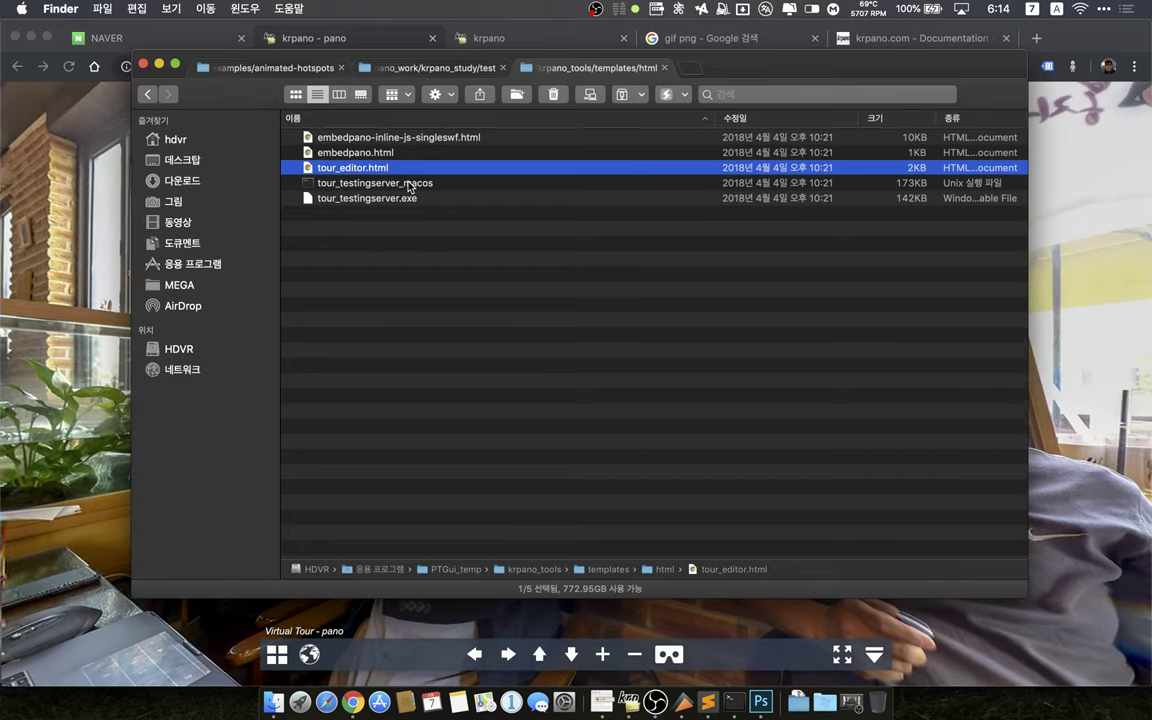
pyautogui.click(277, 67)
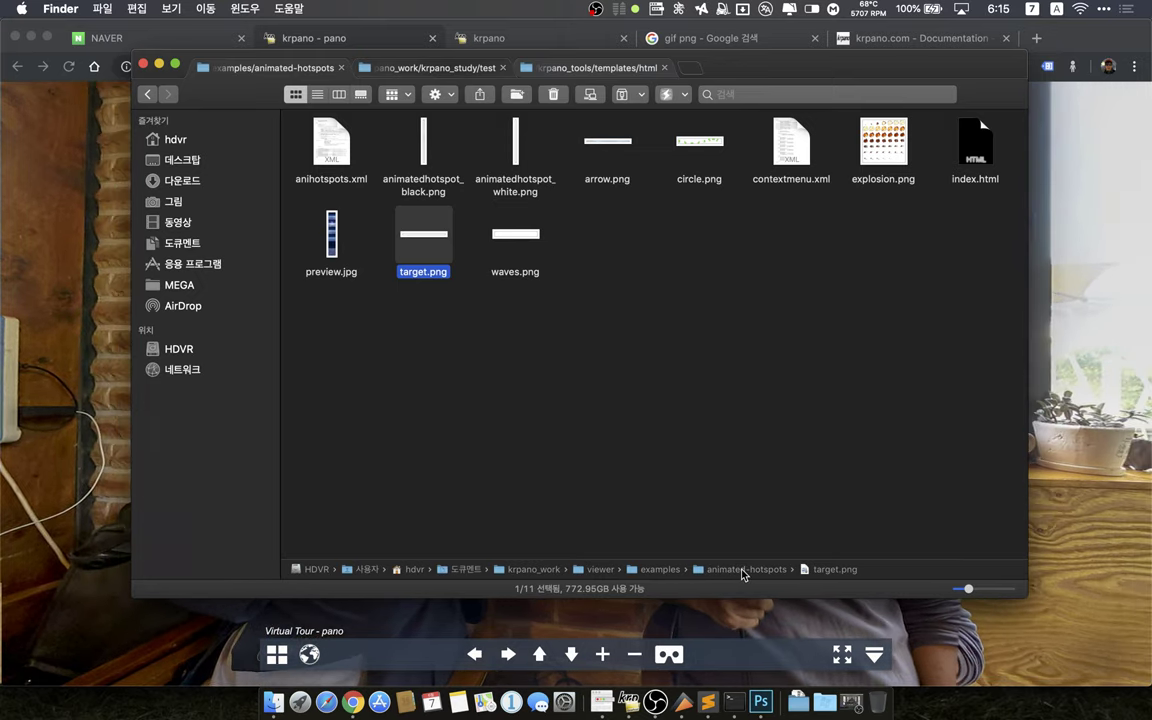
# Look into the vtour folder of the krpano_study test project and go back up to the krpano_study folder
pyautogui.doubleClick(744, 571)
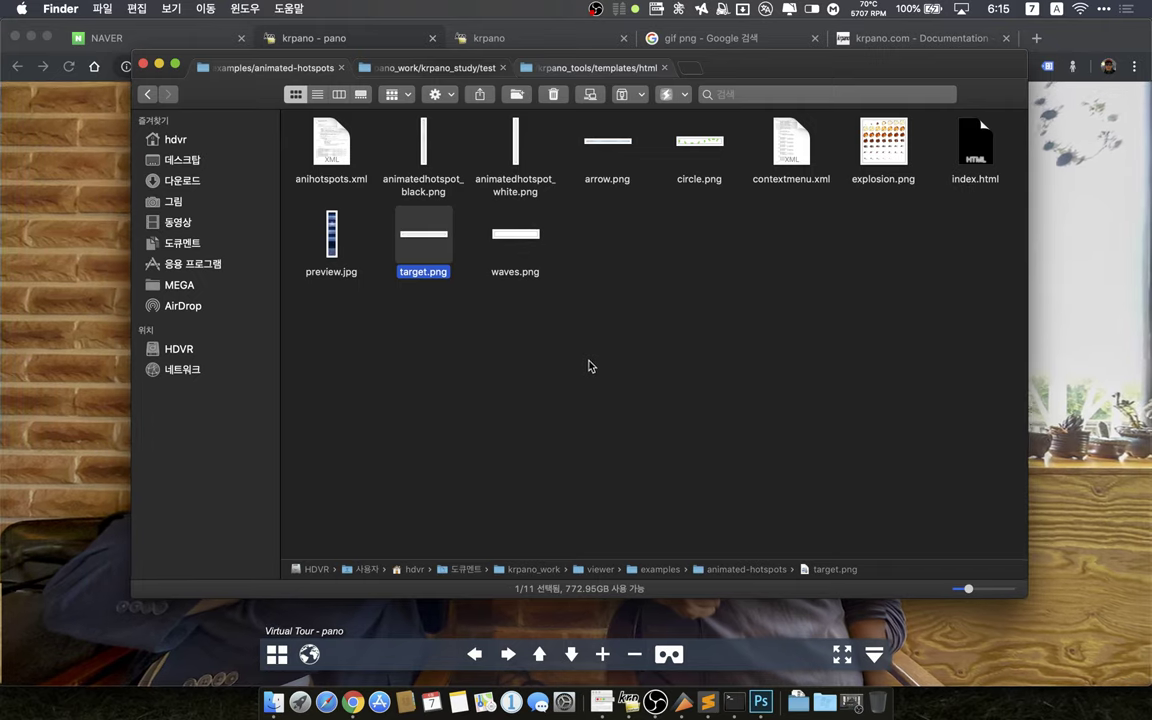
pyautogui.click(418, 70)
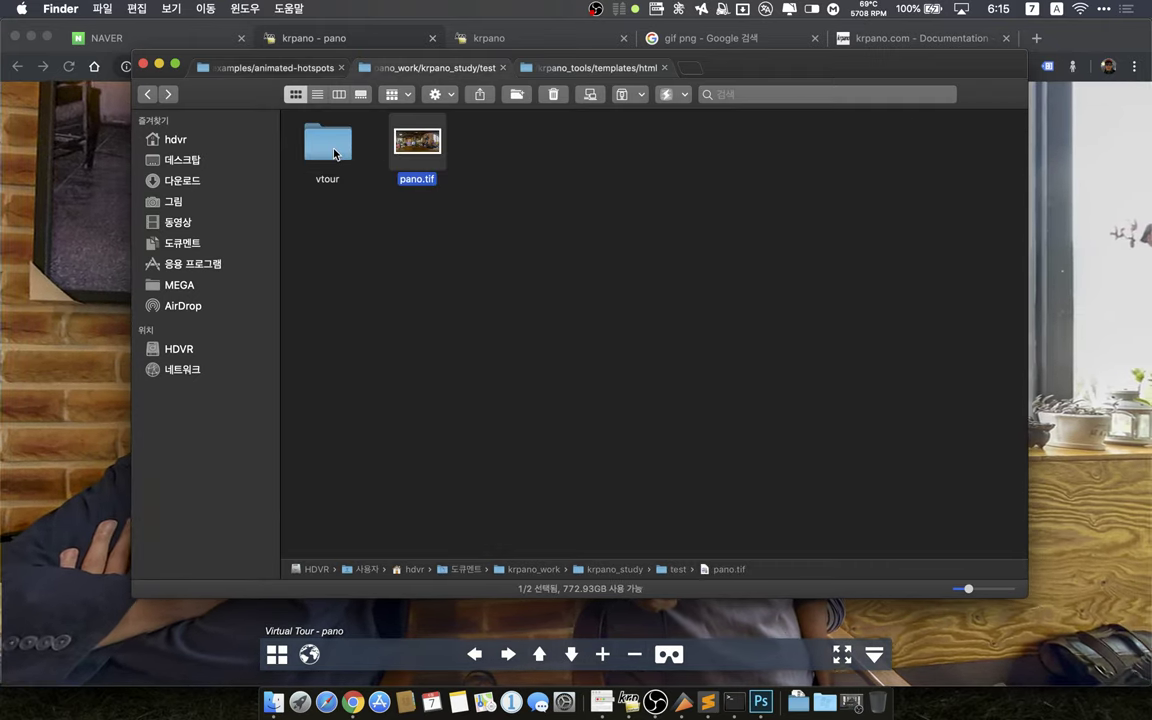
pyautogui.click(335, 153)
pyautogui.doubleClick(335, 153)
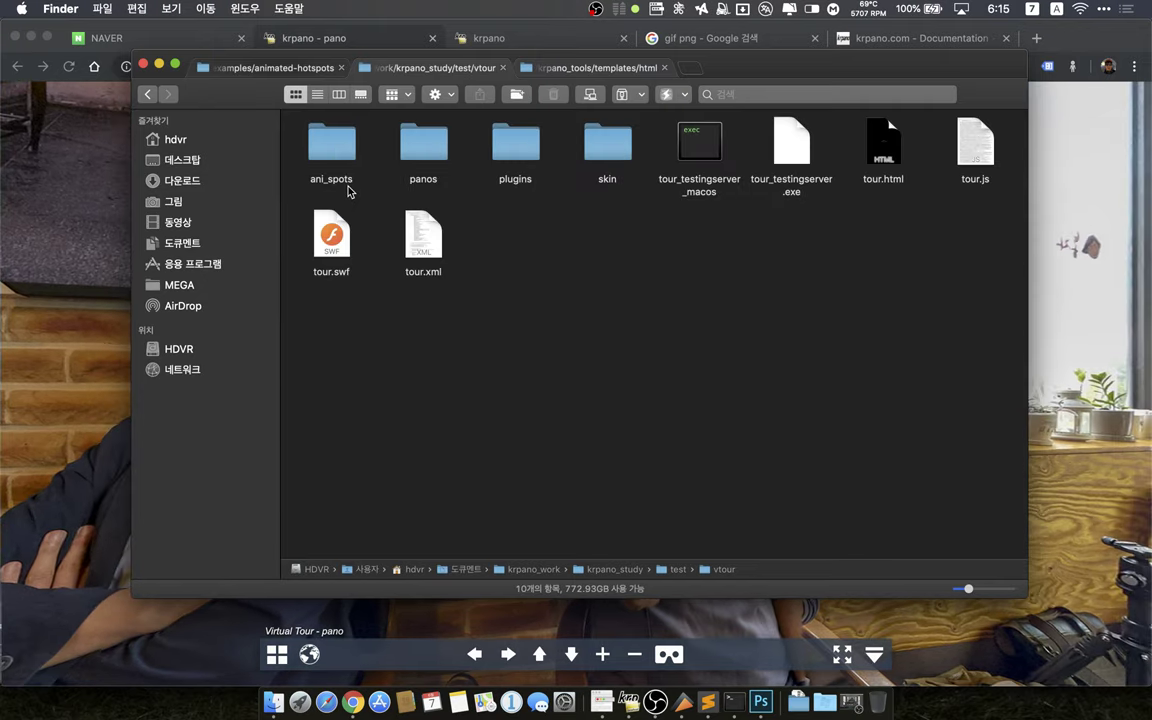
pyautogui.press('super+bracketleft')
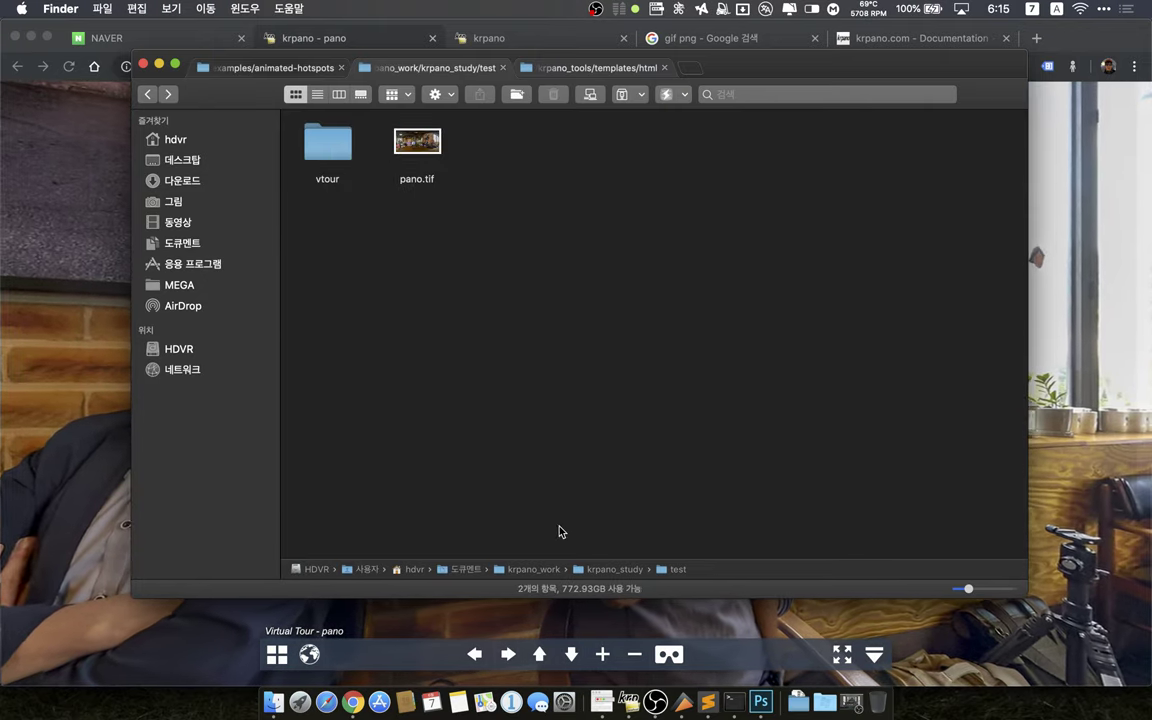
pyautogui.doubleClick(600, 570)
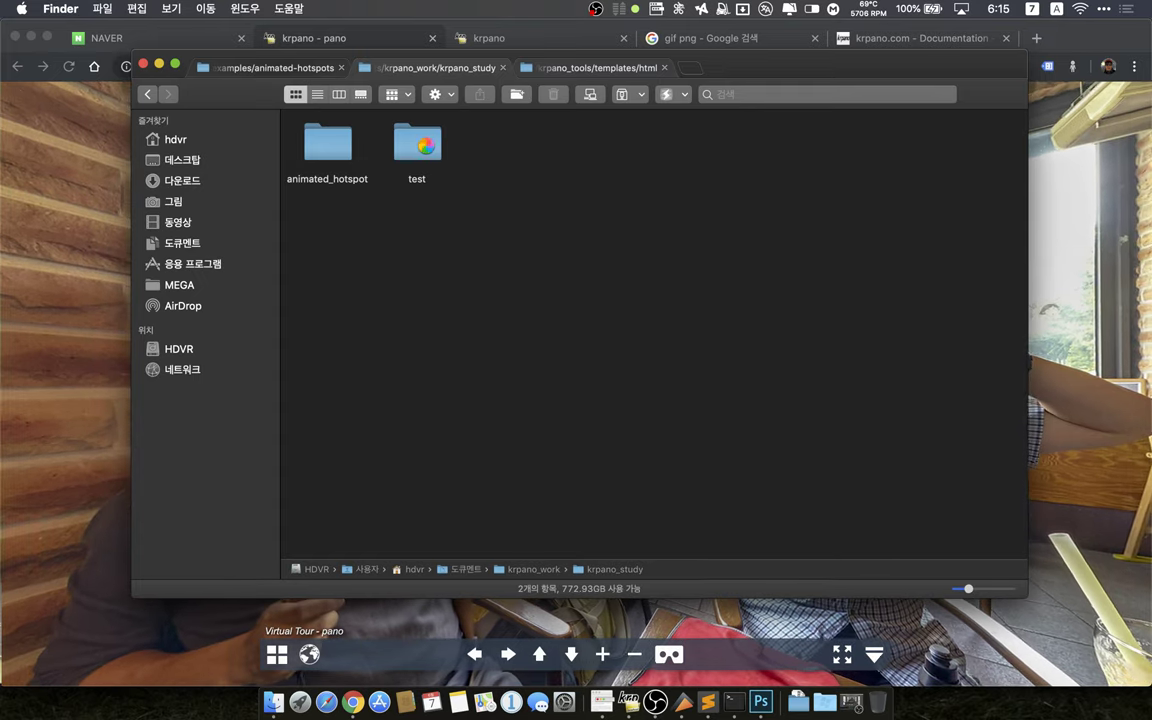
# Paste the copied tour_editor.html into the test project's vtour folder and open the plugins folder there
pyautogui.click(426, 147)
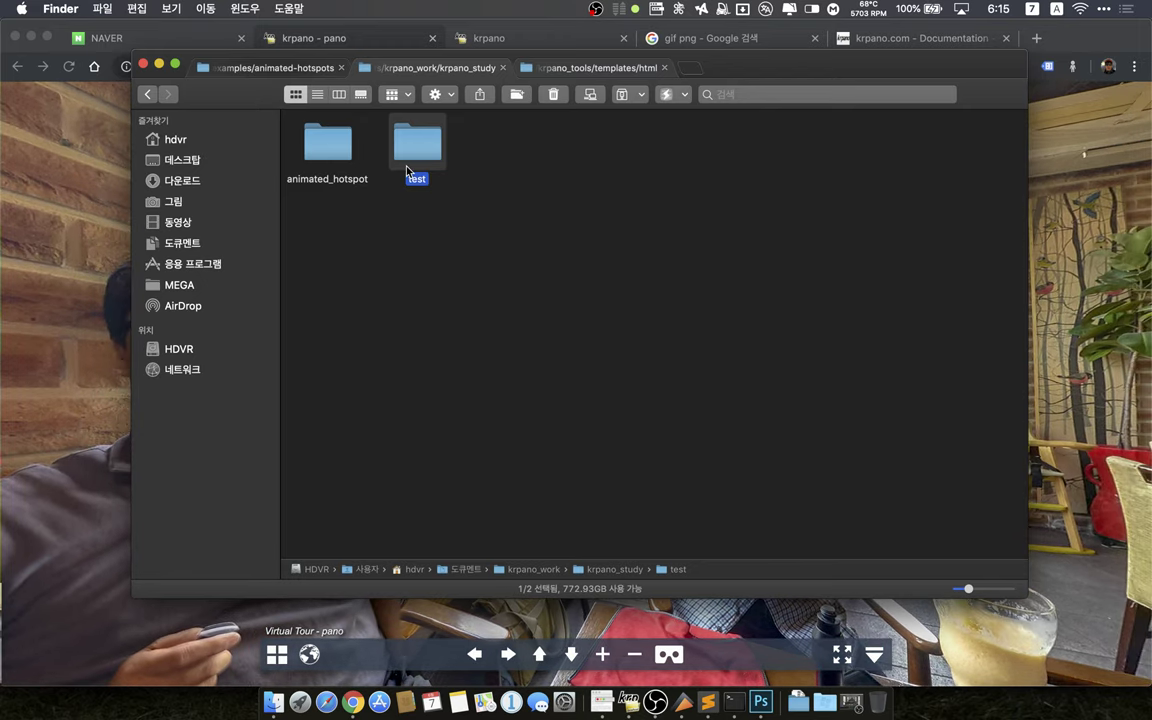
pyautogui.doubleClick(411, 157)
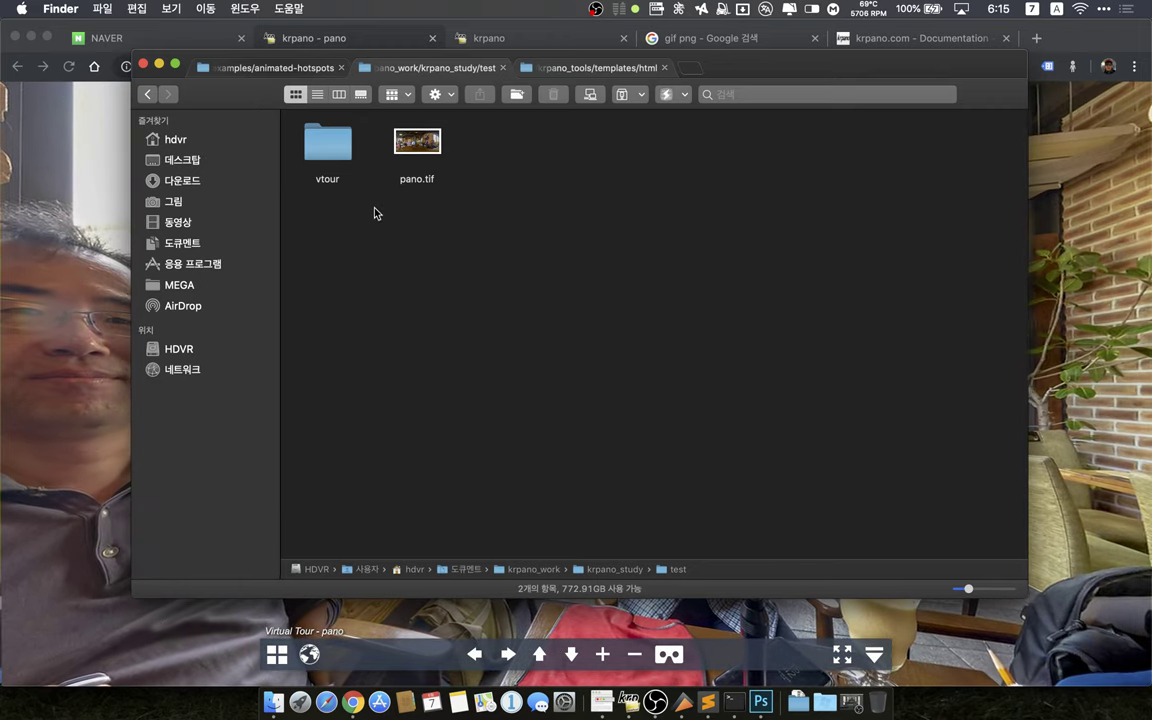
pyautogui.doubleClick(330, 158)
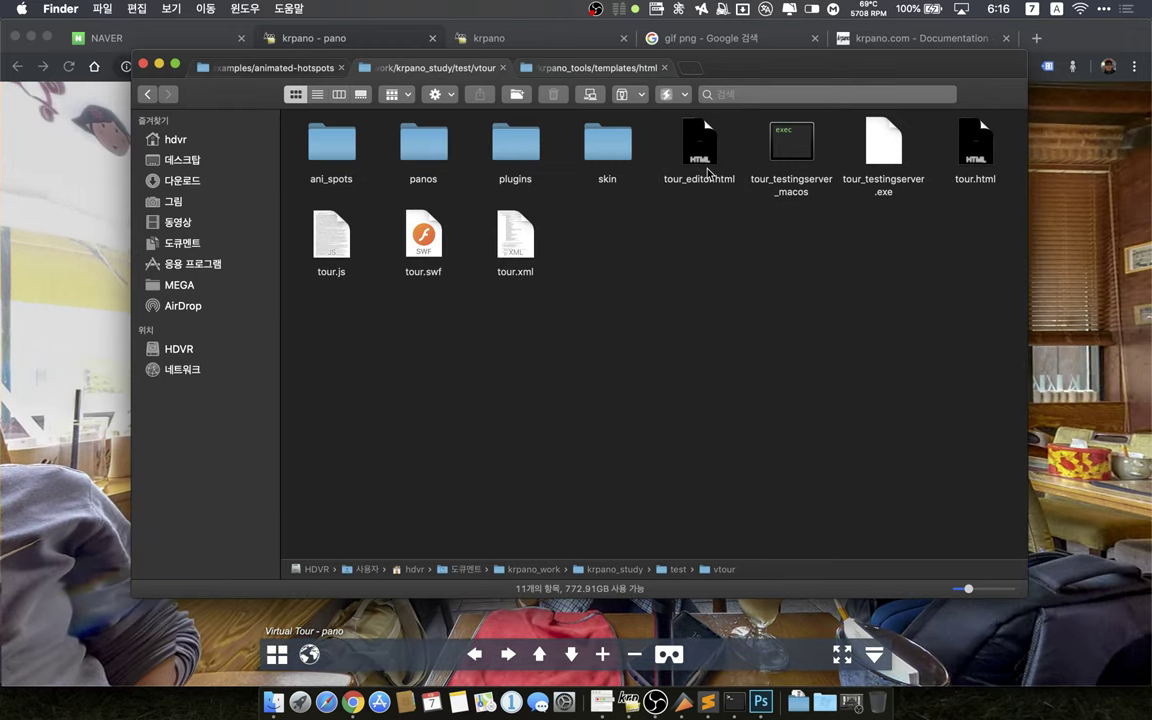
pyautogui.click(514, 158)
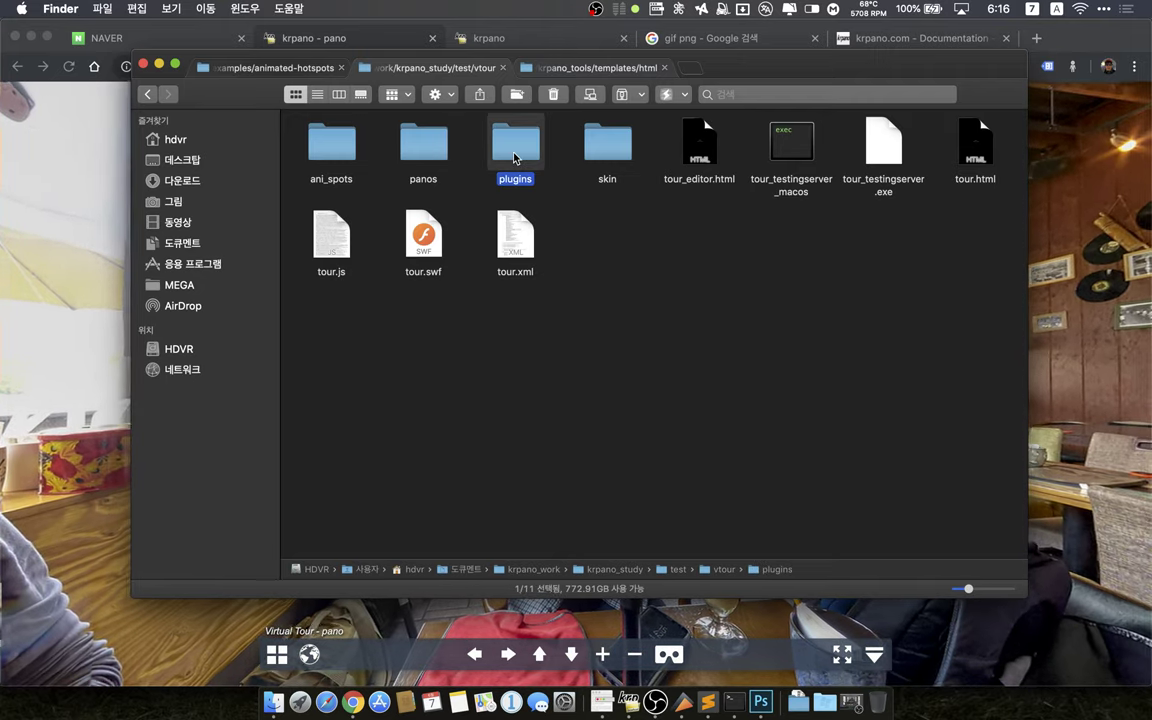
pyautogui.doubleClick(514, 158)
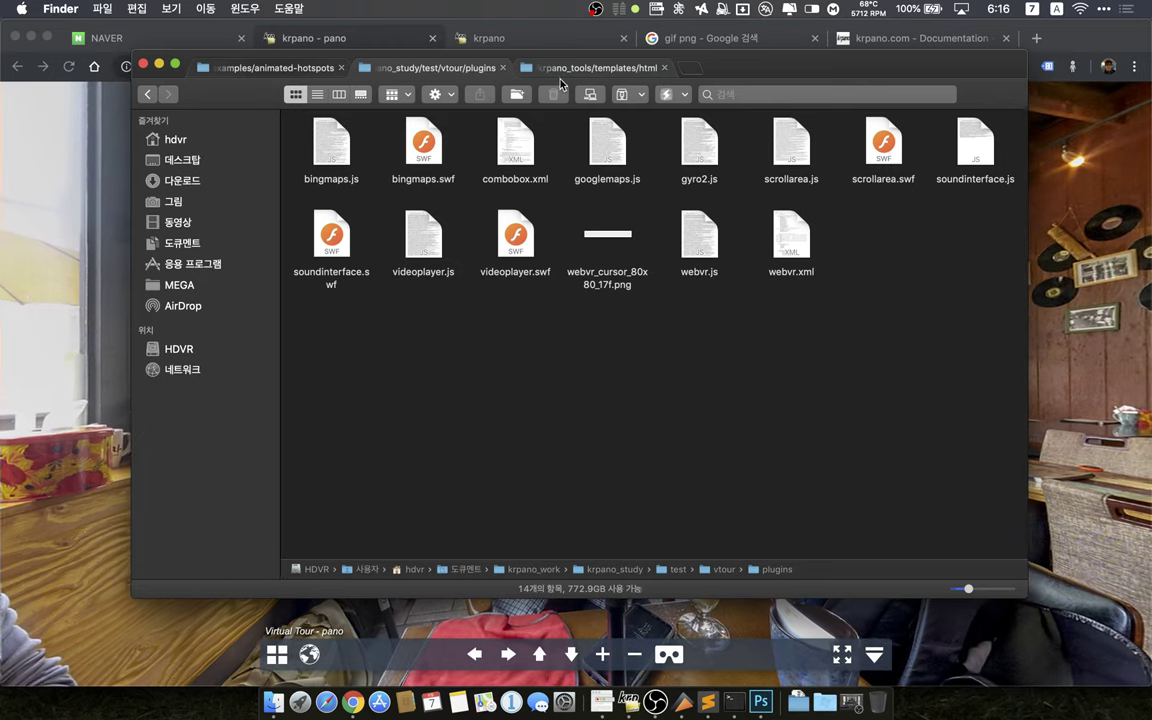
# Locate krpano_tools in the Applications folder and open the plugins folder inside its viewer folder
pyautogui.click(573, 68)
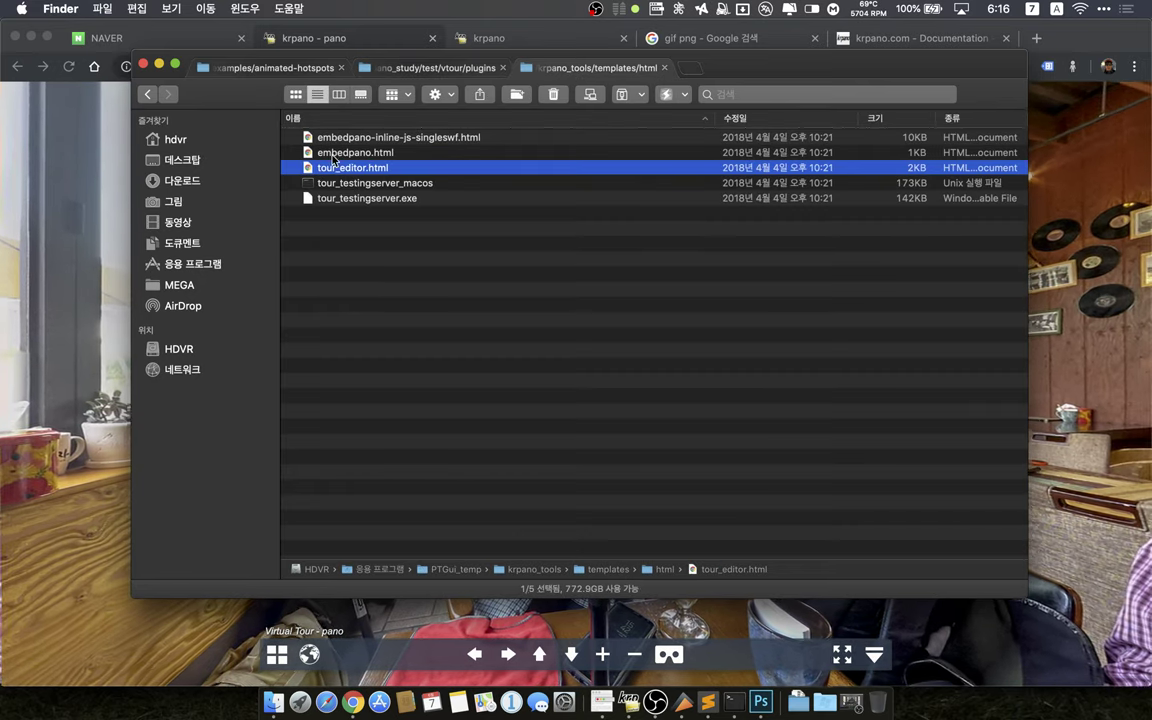
pyautogui.click(148, 96)
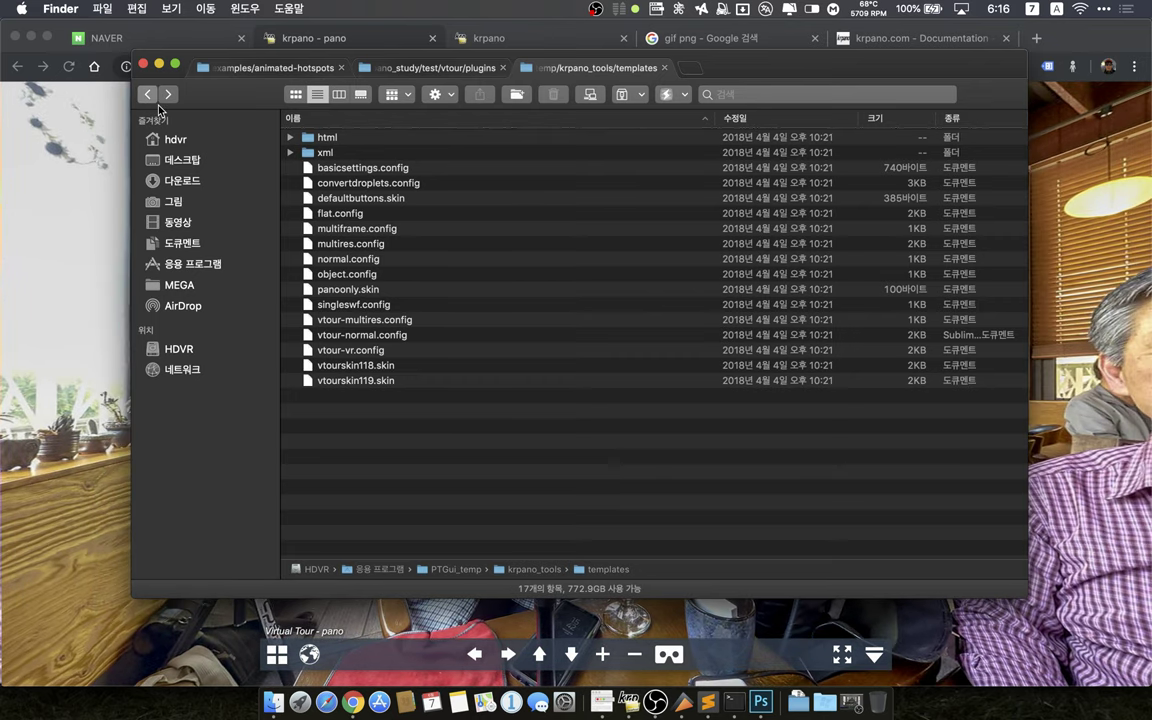
pyautogui.press('super+shift+a')
pyautogui.scroll(-15, 437, 442)
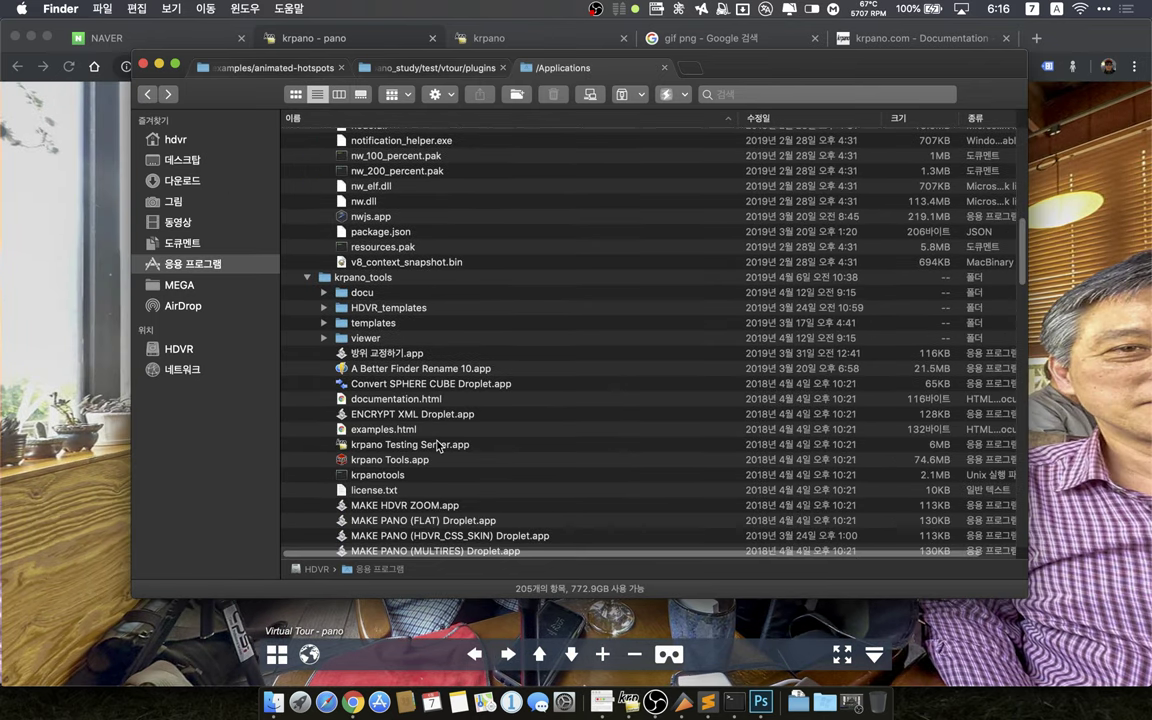
pyautogui.click(367, 340)
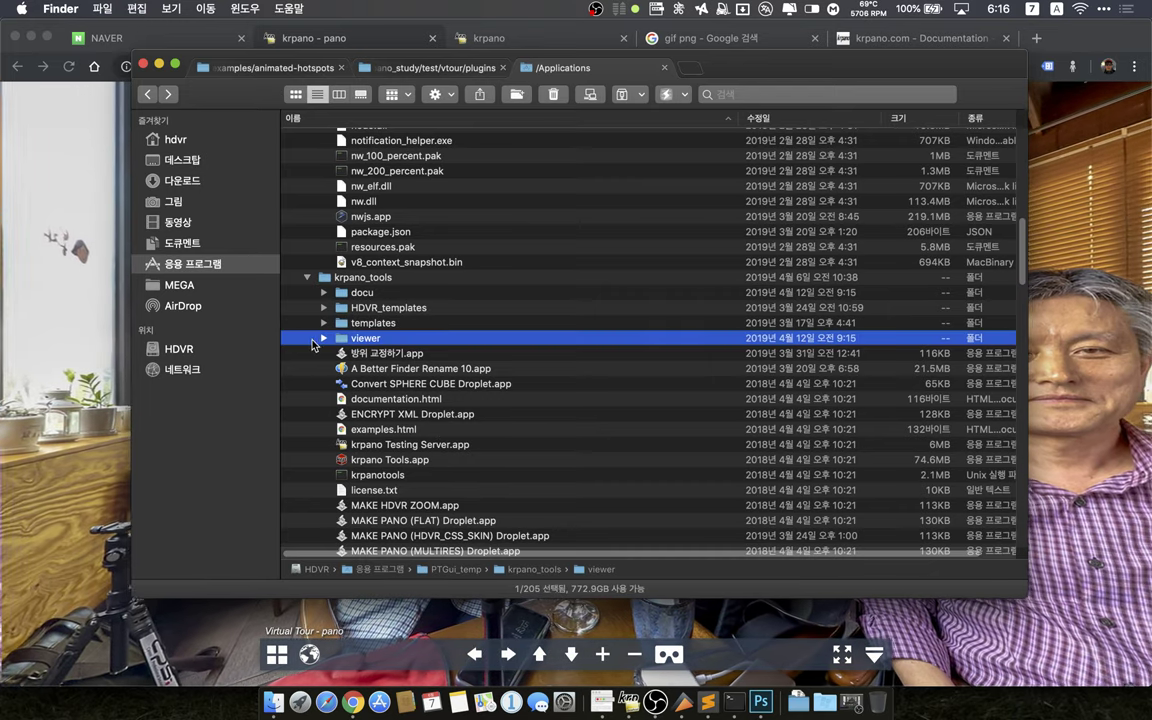
pyautogui.doubleClick(334, 340)
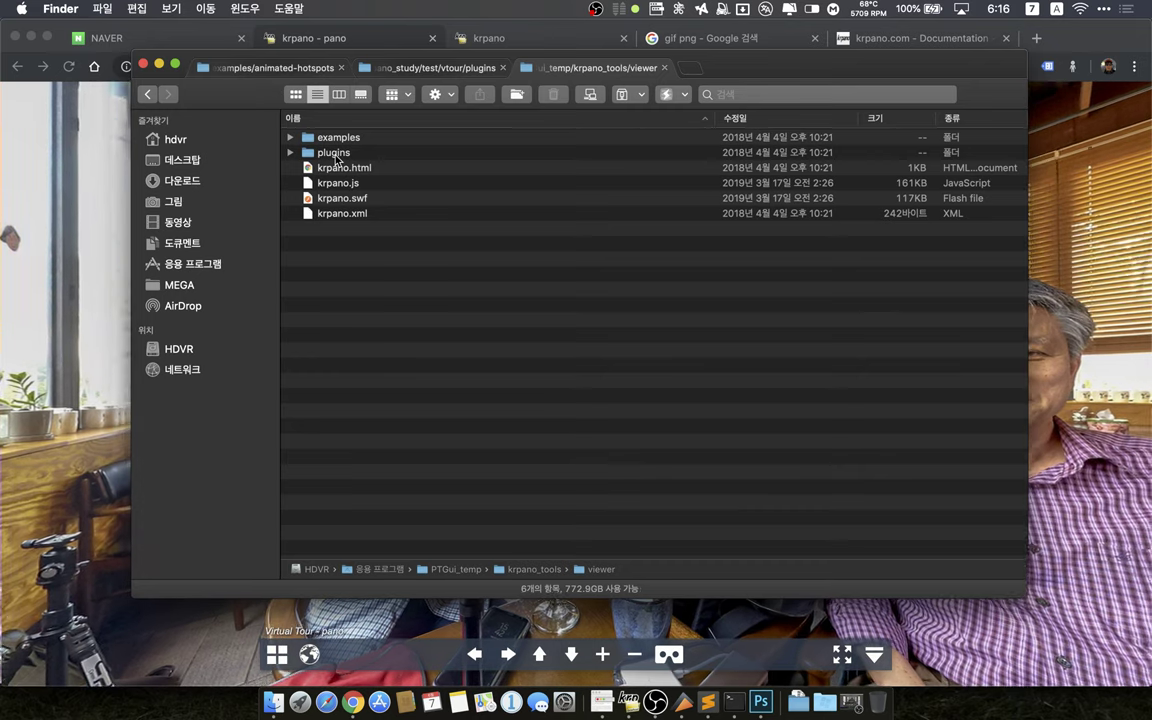
pyautogui.click(337, 156)
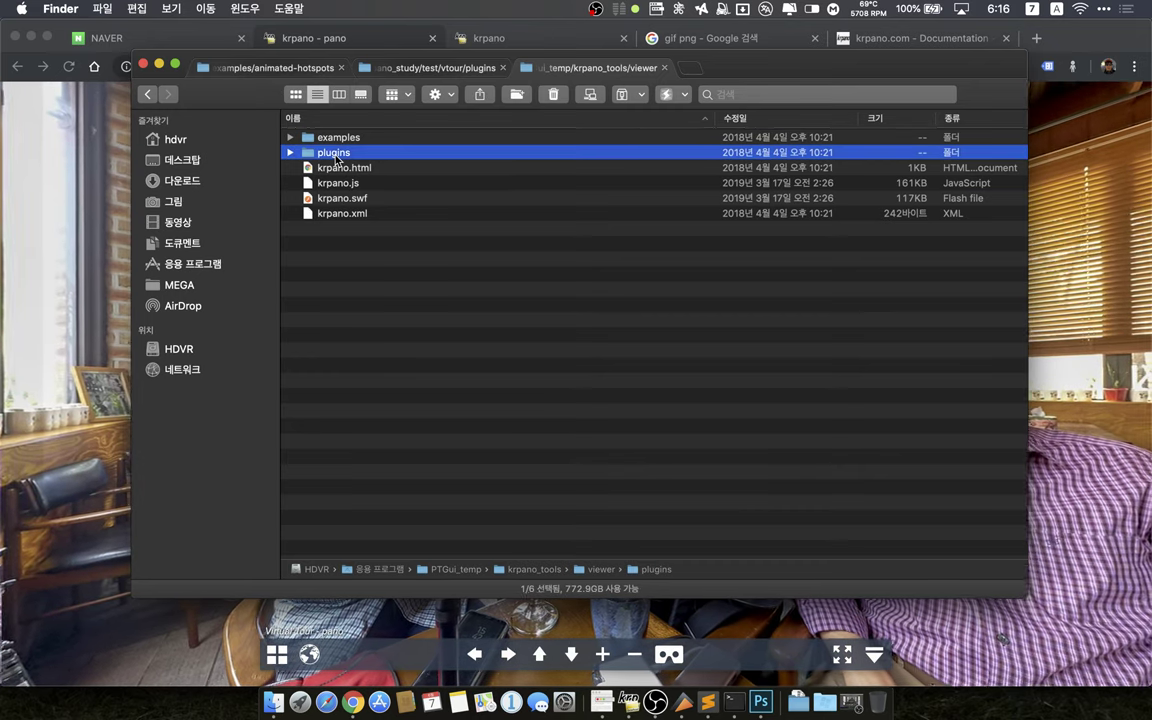
pyautogui.doubleClick(337, 156)
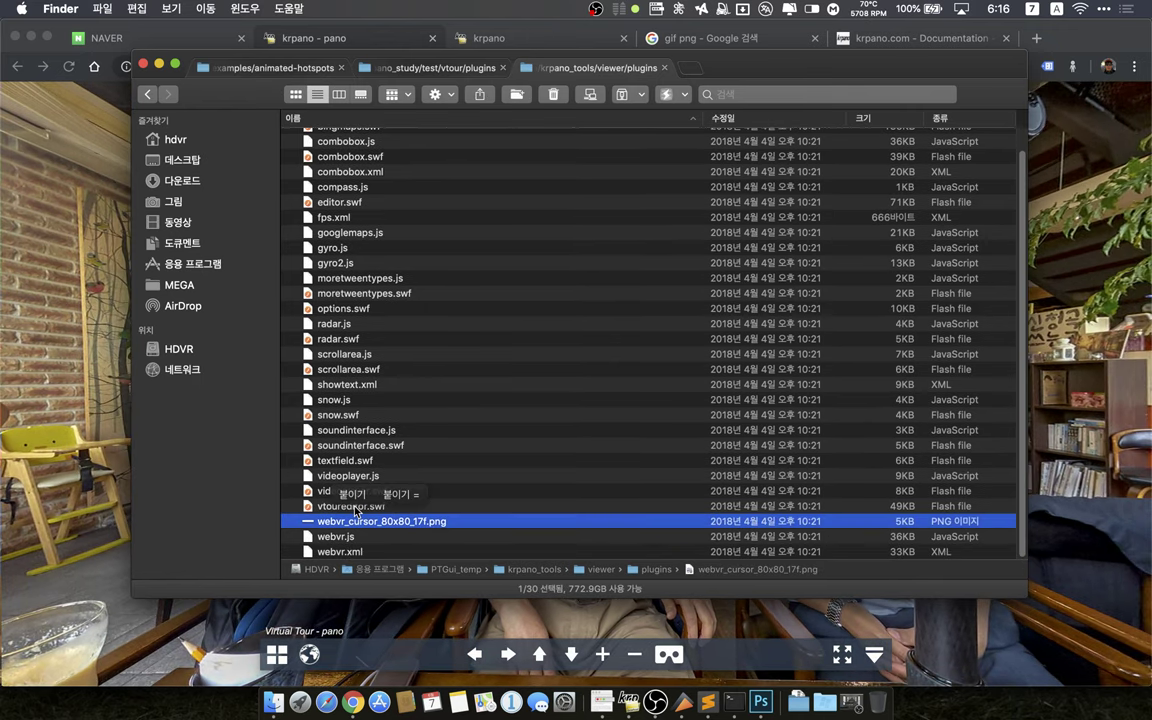
# Copy vtoureditor.swf from the krpano_tools viewer plugins and paste it into the test project's vtour/plugins folder
pyautogui.press('Up')
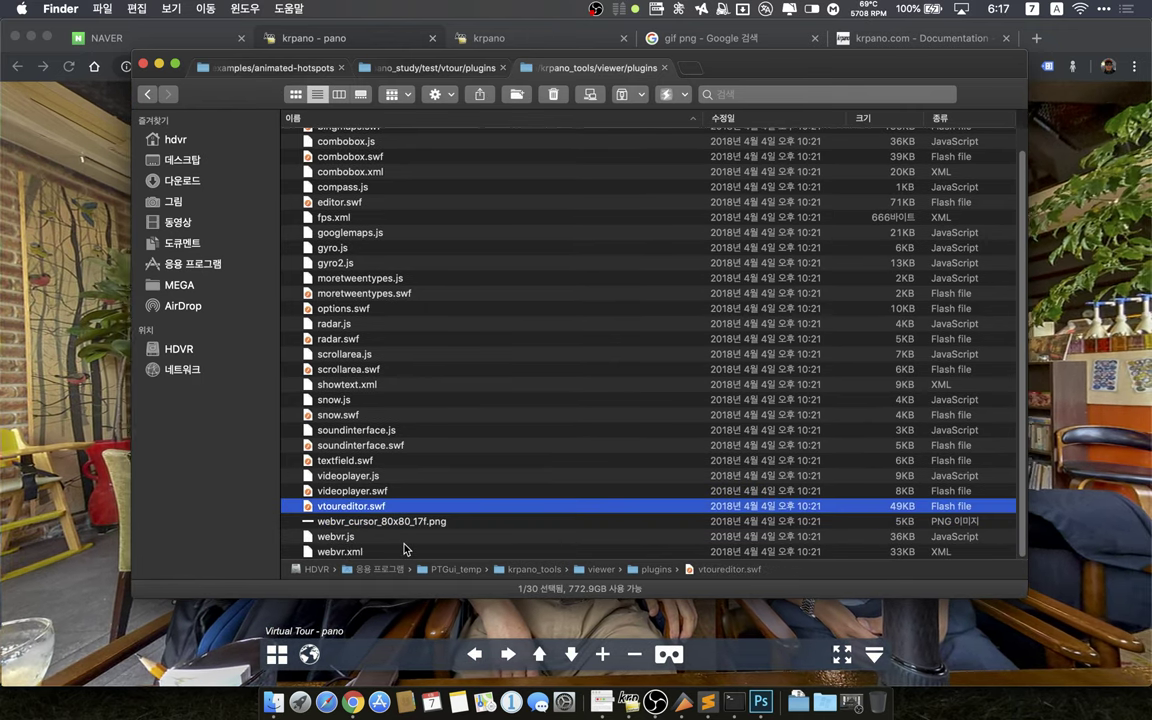
pyautogui.press('super+c')
pyautogui.scroll(2, 452, 380)
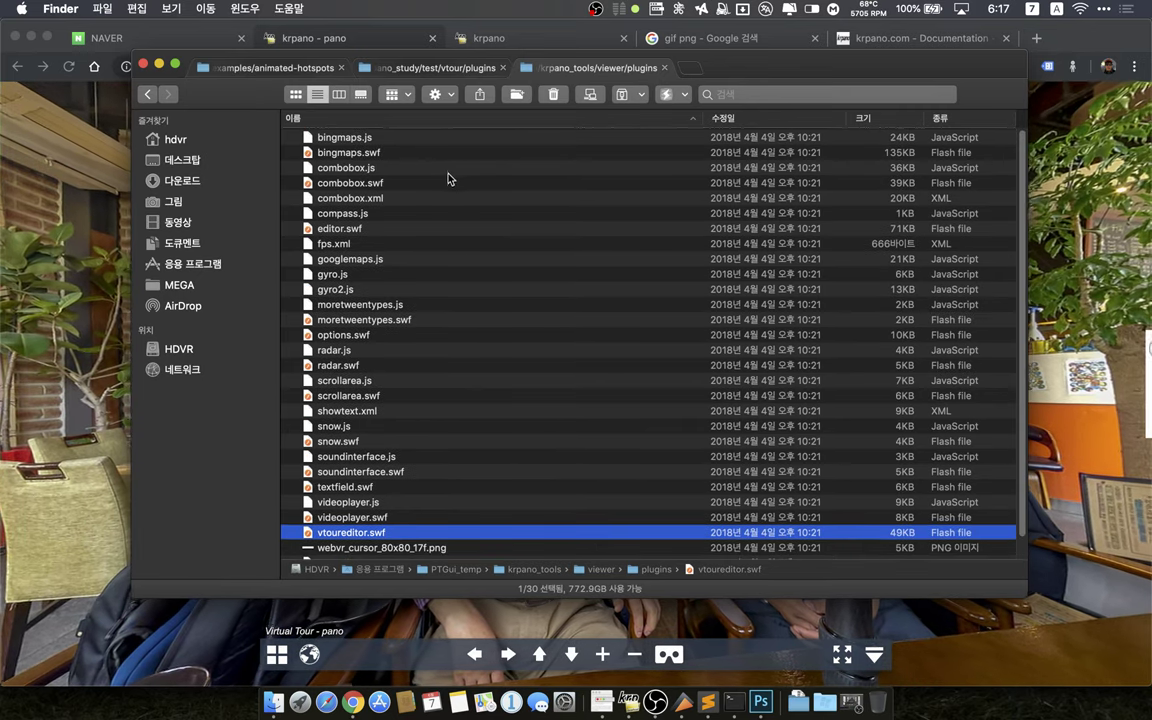
pyautogui.press('super+c')
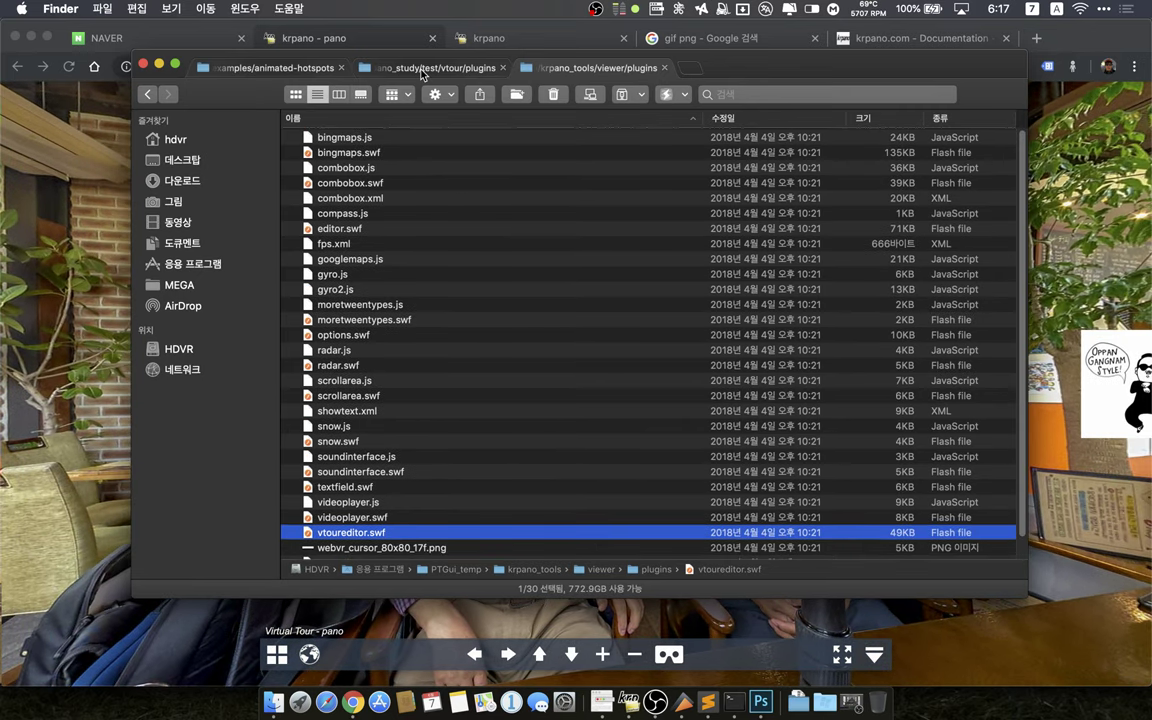
pyautogui.click(375, 64)
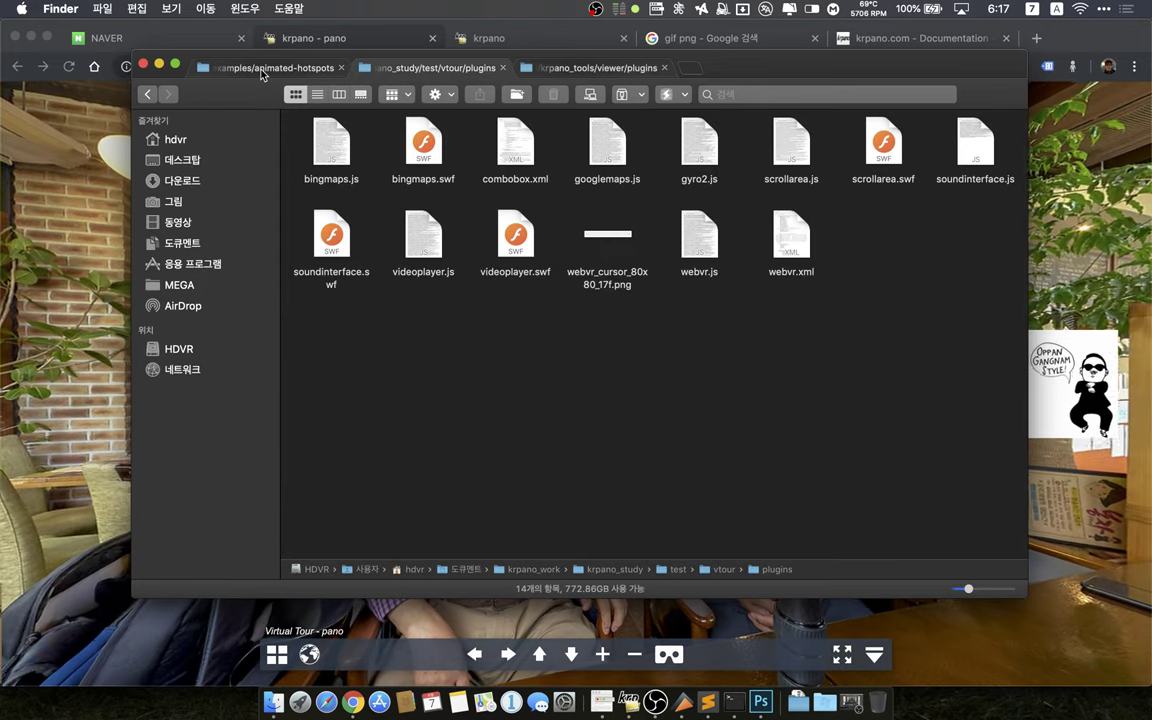
pyautogui.click(272, 68)
pyautogui.click(473, 70)
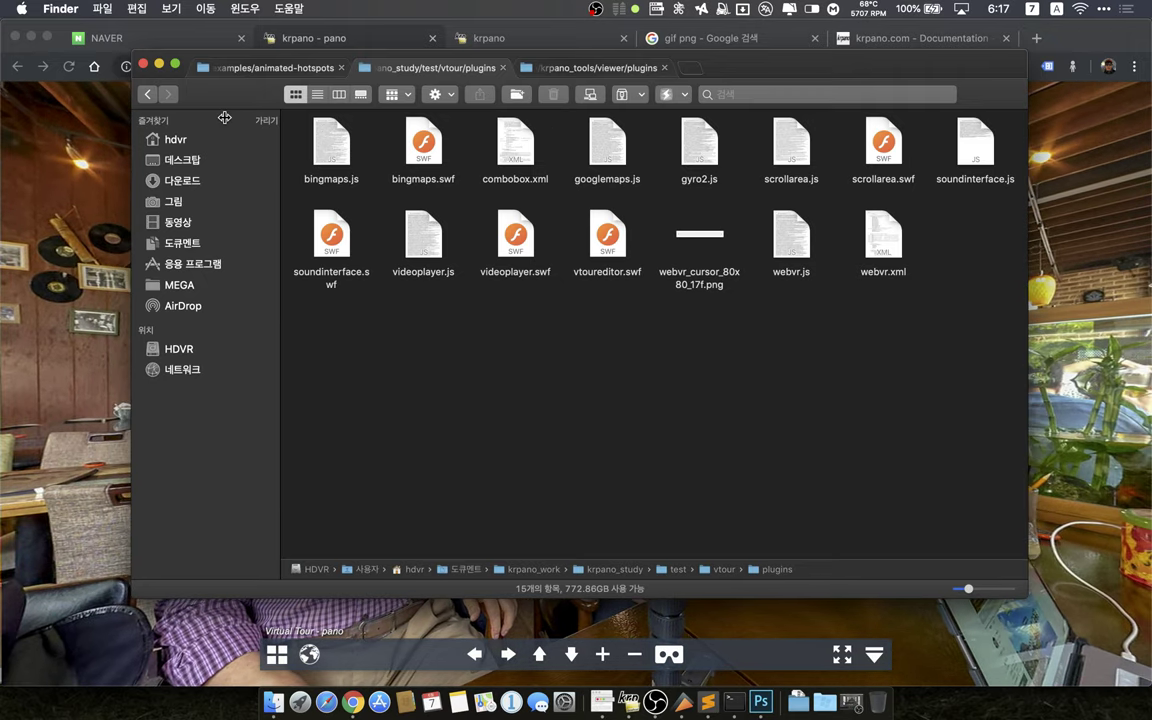
# Return to the test project's vtour folder and select tour_editor.html
pyautogui.click(146, 95)
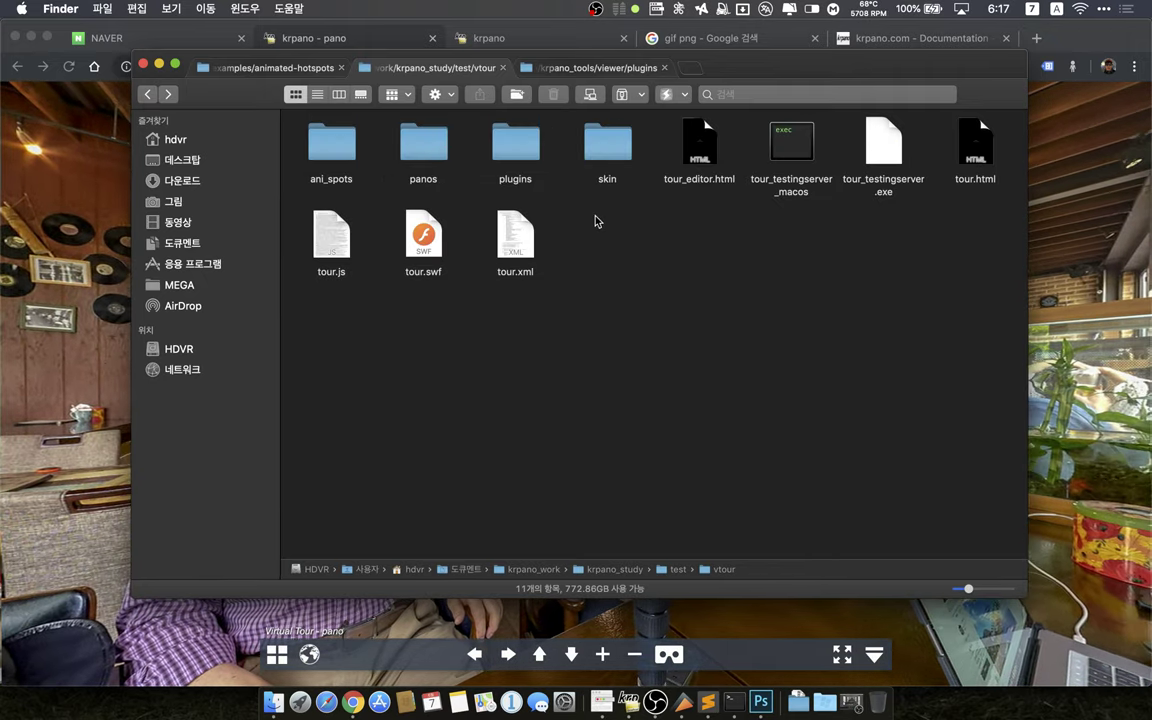
pyautogui.click(711, 183)
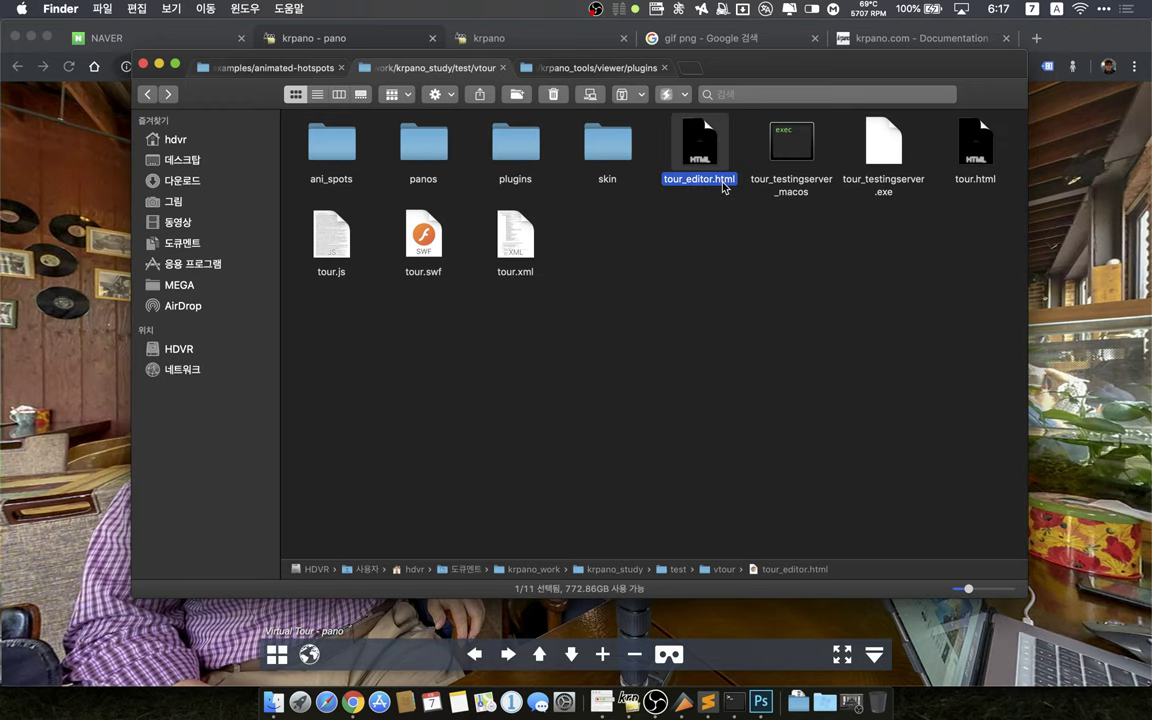
pyautogui.doubleClick(722, 189)
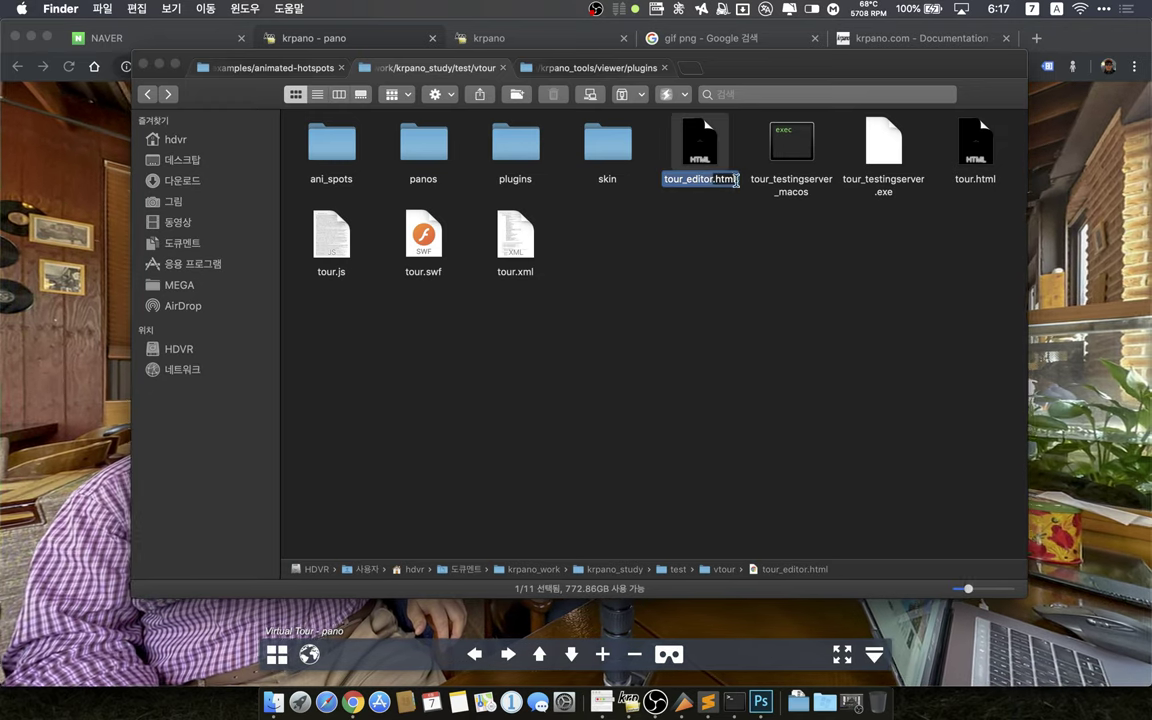
pyautogui.press('Return')
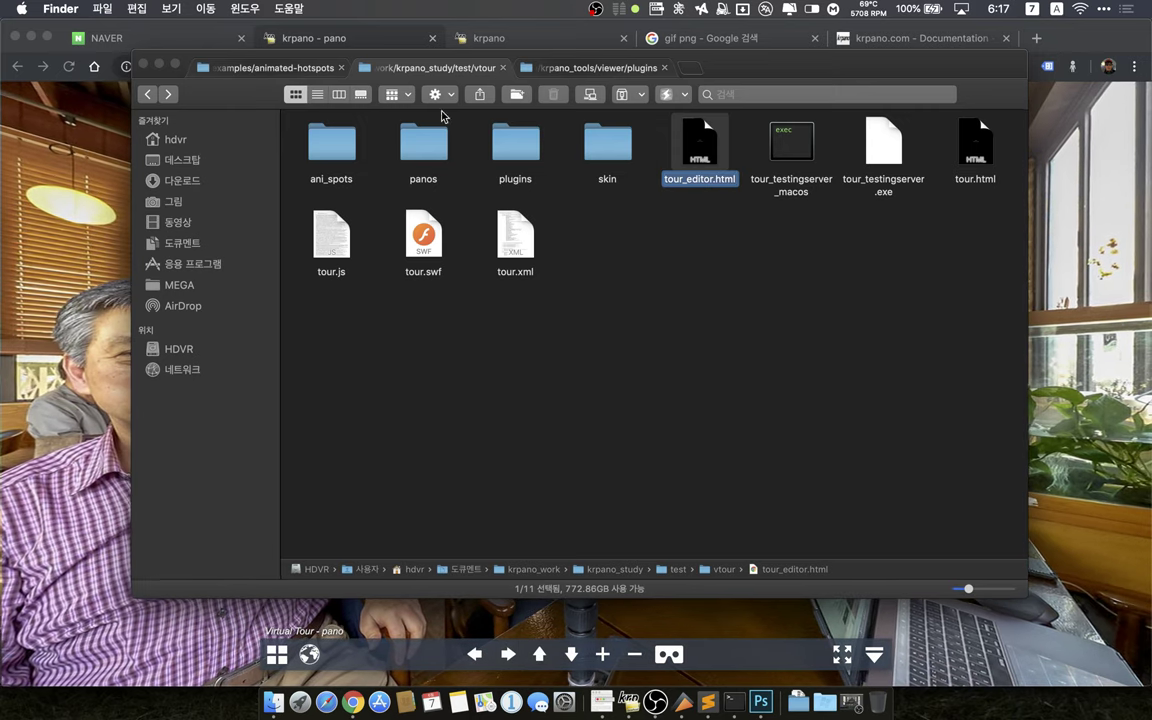
# Switch to Chrome and close the page with krpano's animated hotspots example
pyautogui.click(368, 42)
pyautogui.click(545, 40)
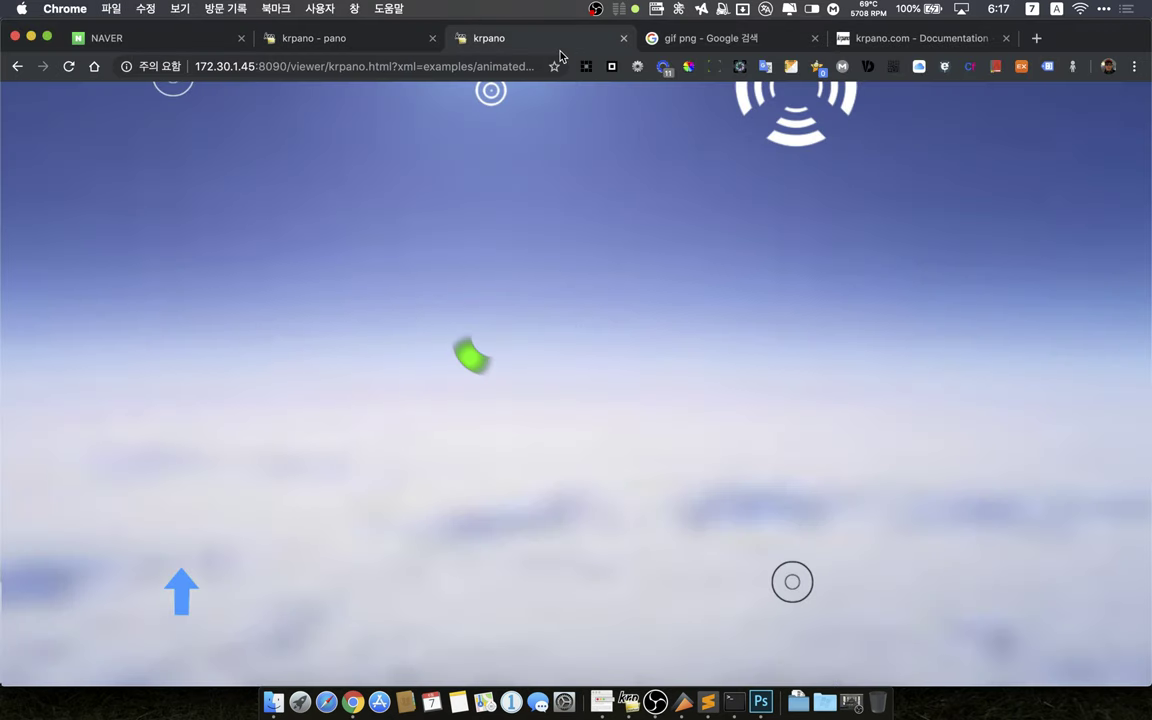
pyautogui.click(623, 38)
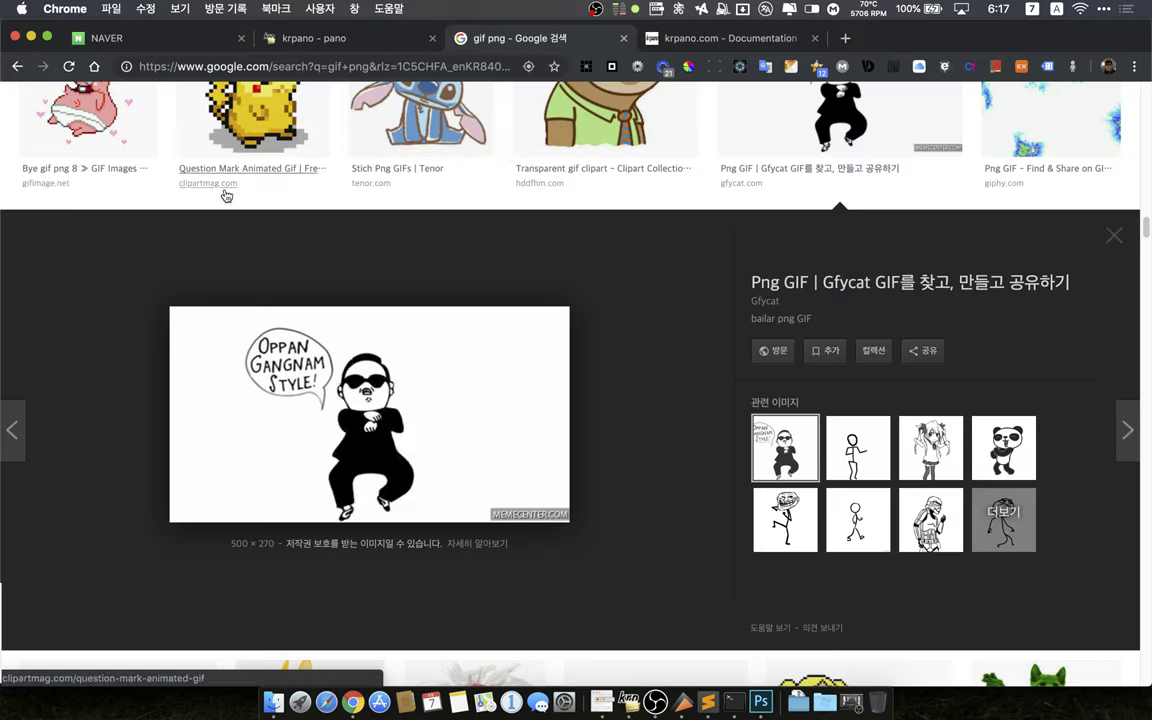
# Go back from the tour to the refreshed vtour directory listing on the krpano testing server and open tour_editor.html
pyautogui.click(342, 41)
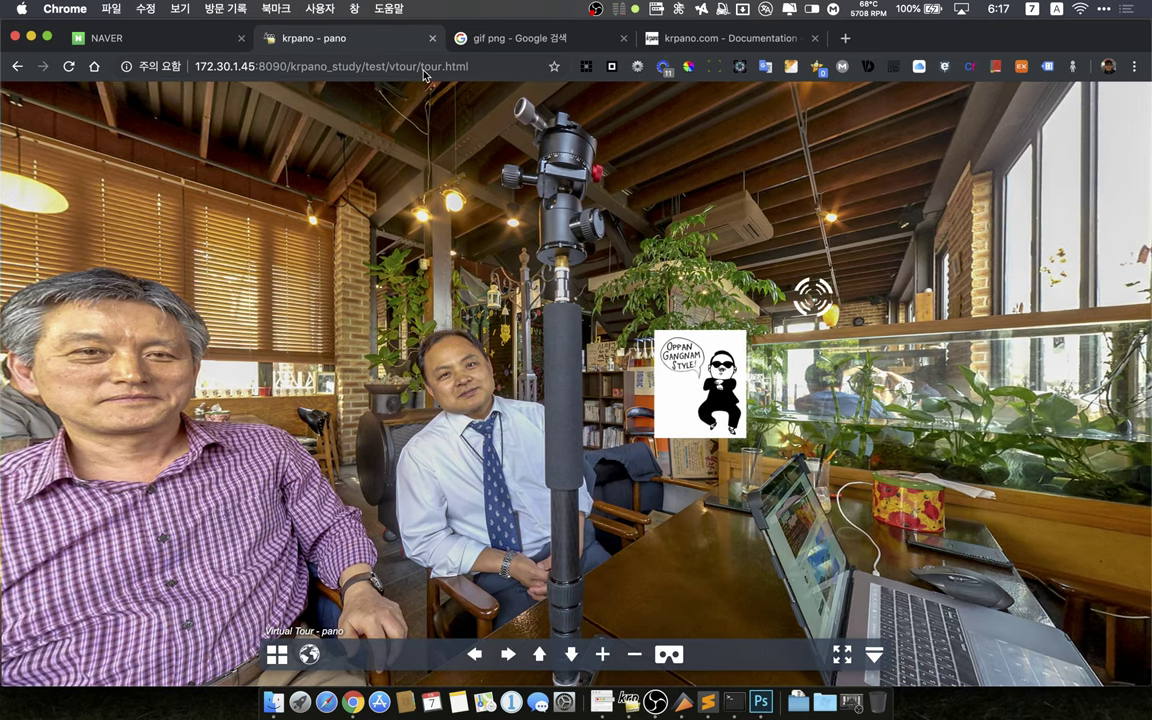
pyautogui.click(424, 67)
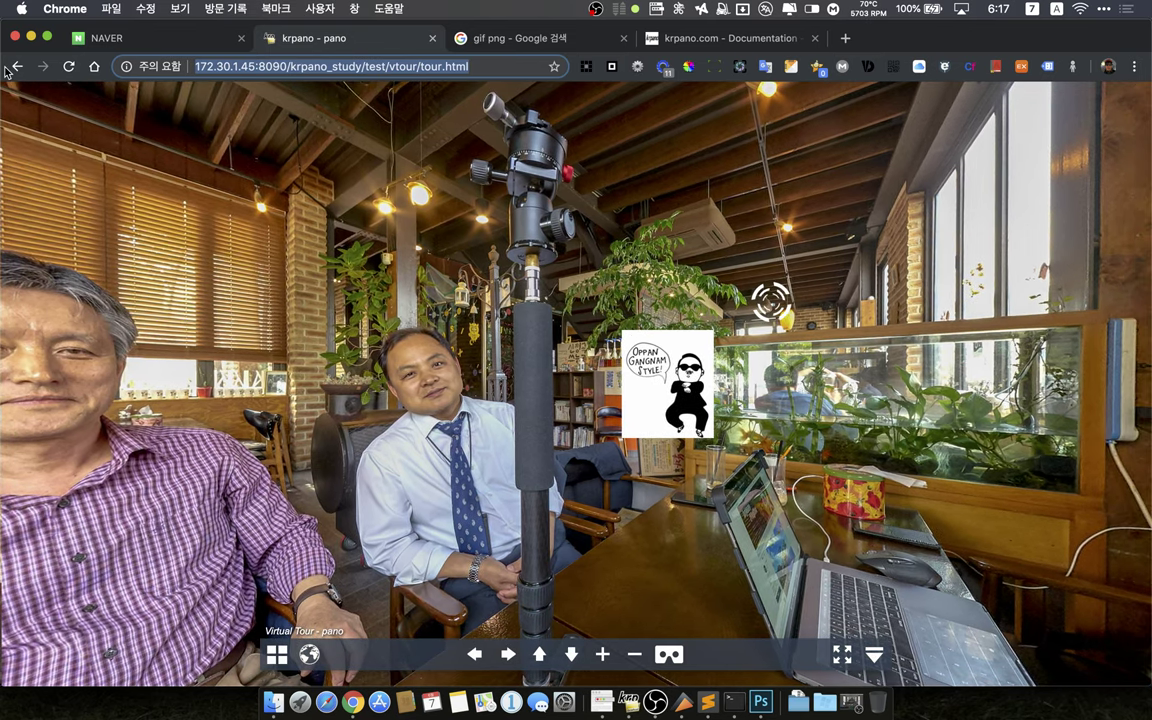
pyautogui.click(14, 67)
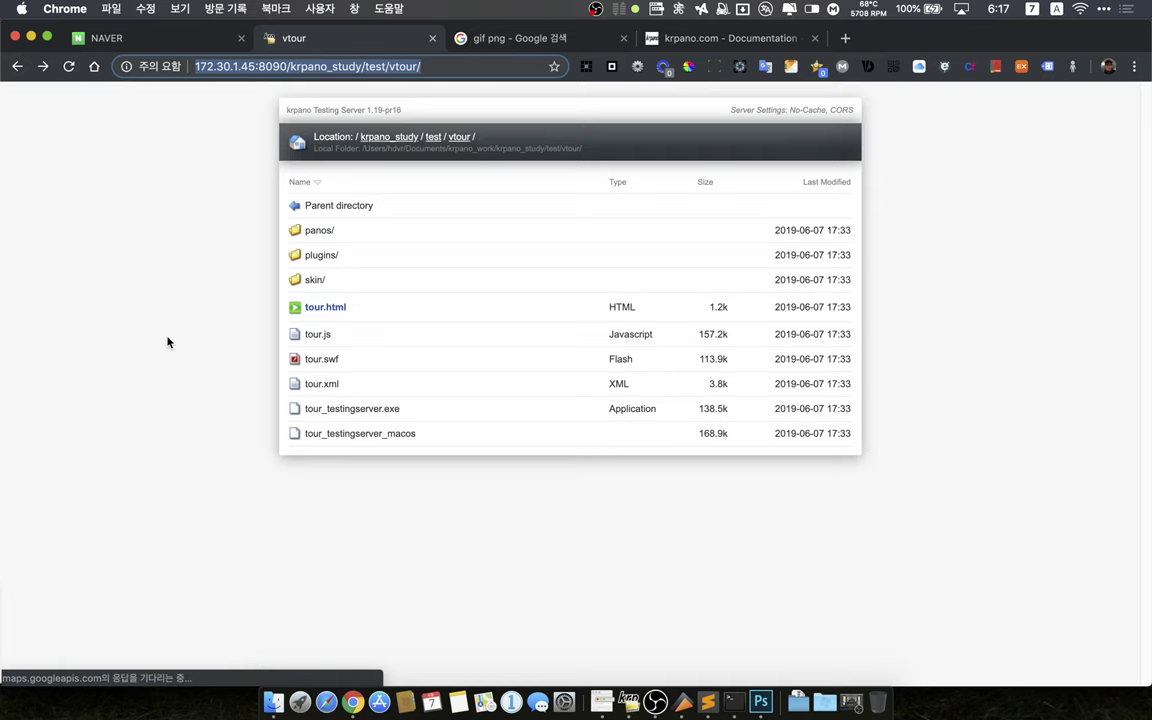
pyautogui.click(64, 67)
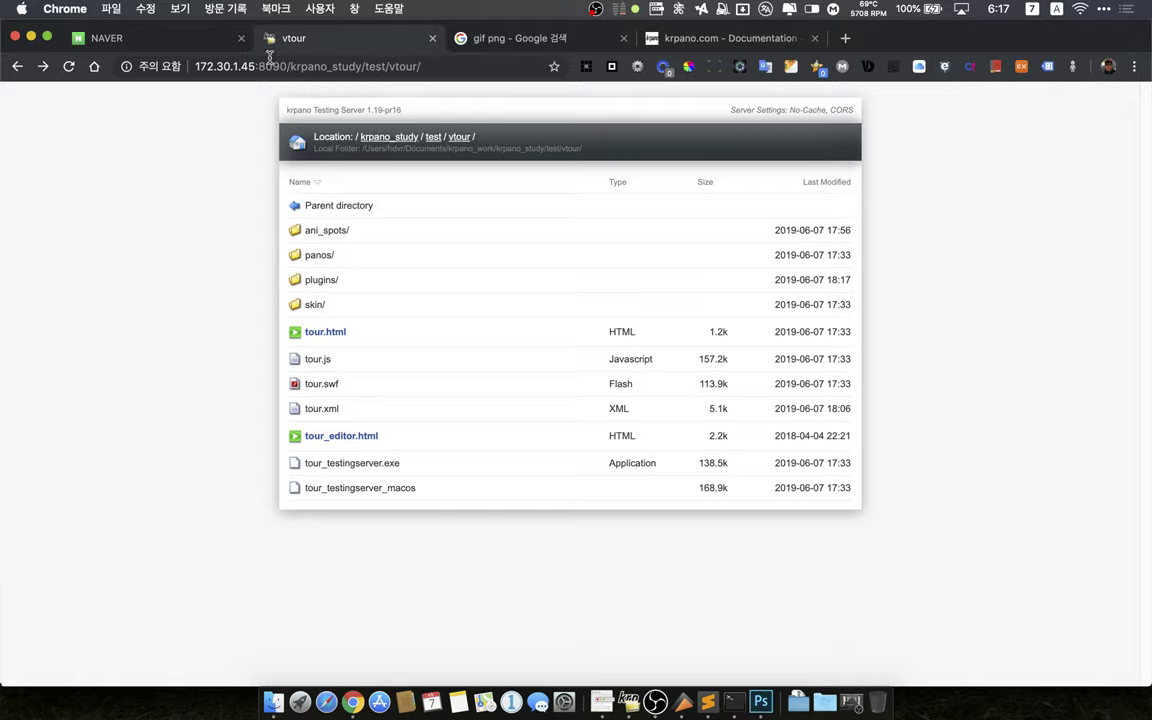
pyautogui.click(331, 443)
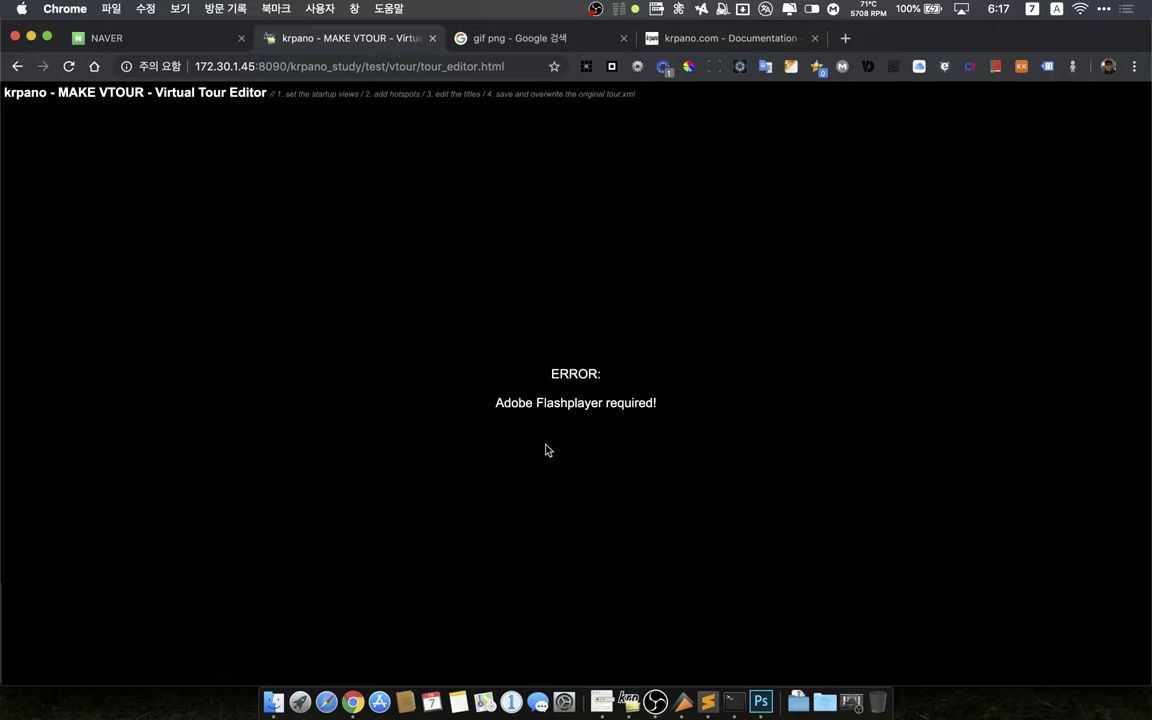
# Set the site's Flash permission to allow (허용) and reload the Virtual Tour Editor page
pyautogui.click(160, 70)
pyautogui.click(300, 199)
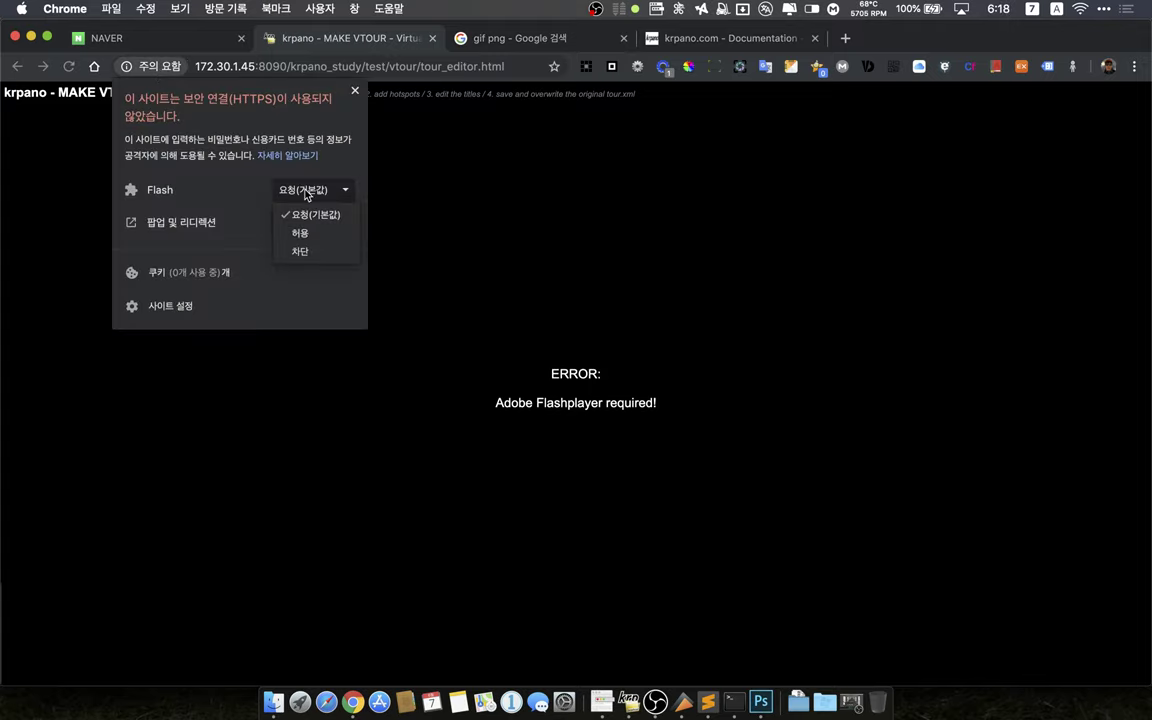
pyautogui.press('Escape')
pyautogui.click(305, 240)
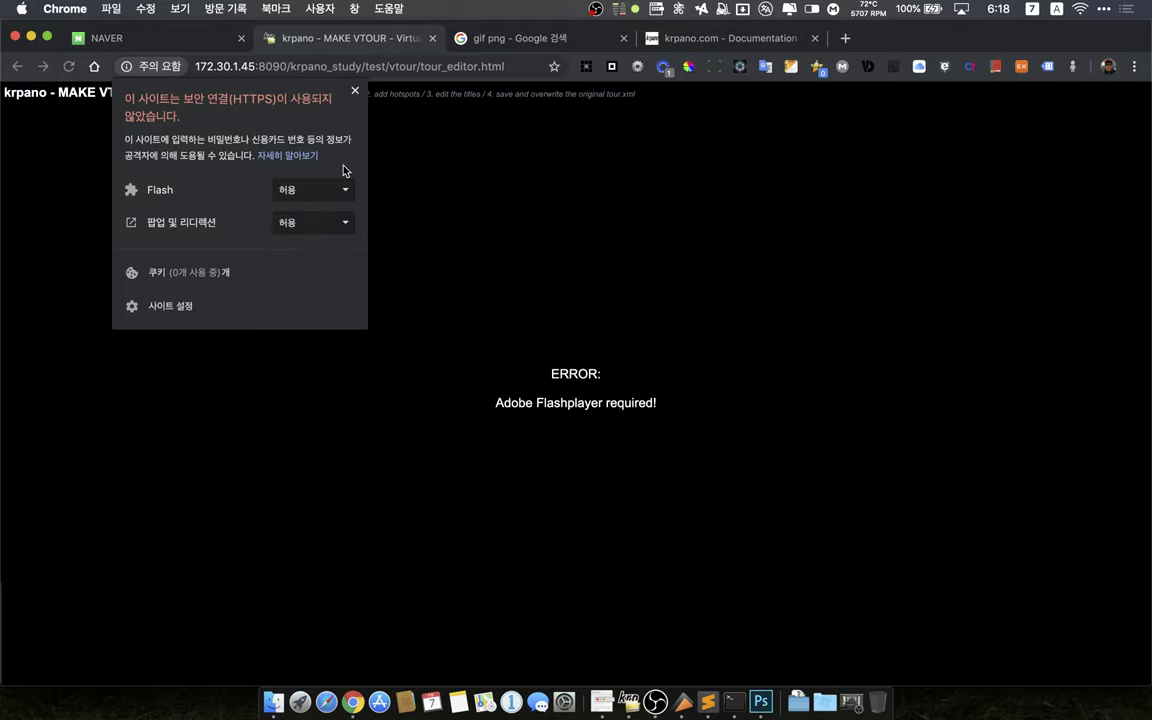
pyautogui.click(355, 92)
pyautogui.click(377, 101)
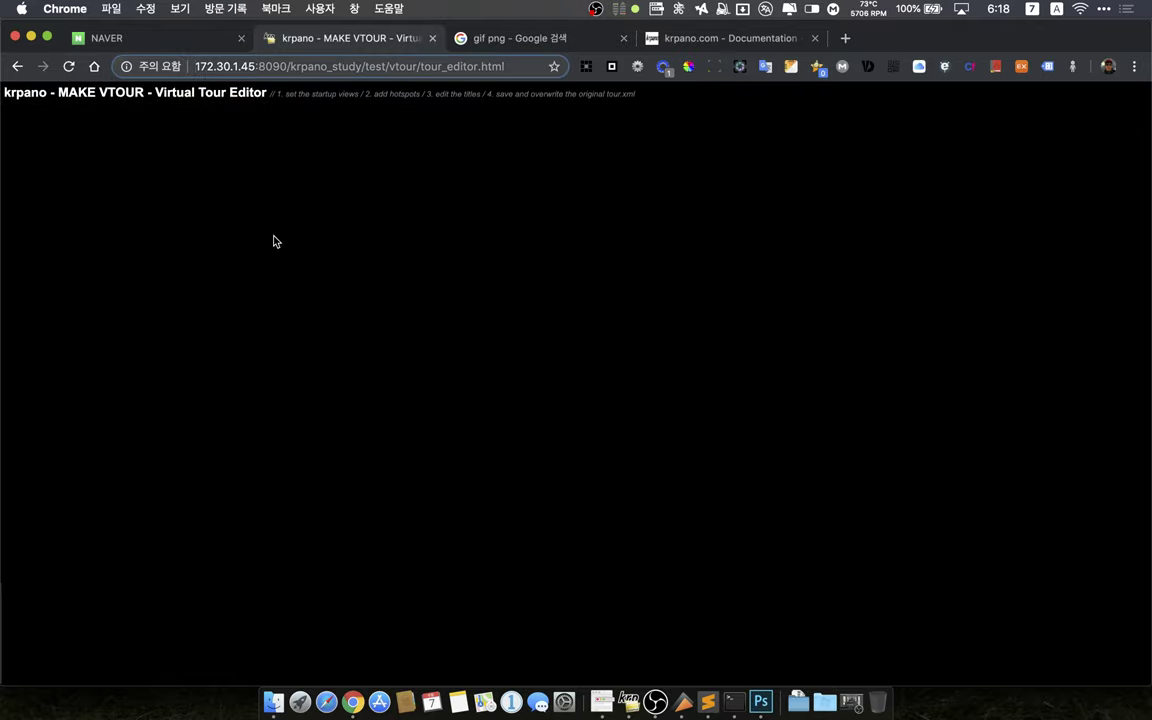